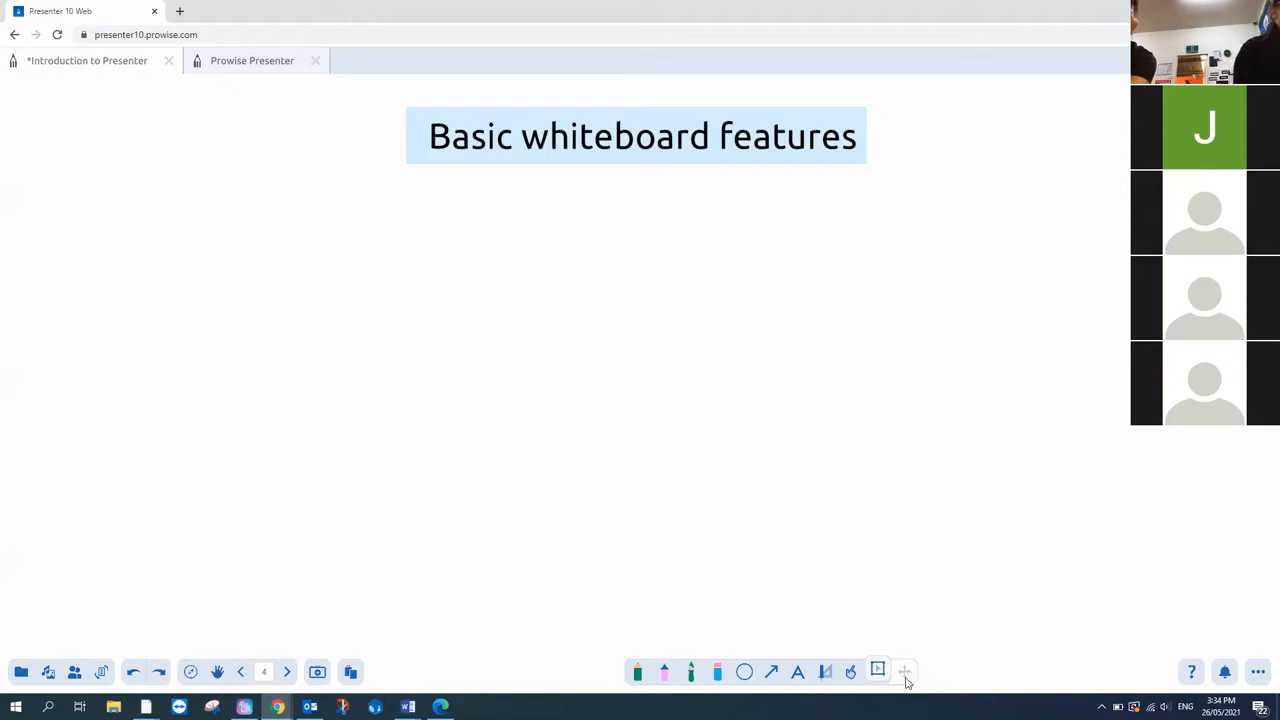
Step: Reposition the floating drawing toolbar a little higher over the page, below the empty drawing area
{"action": "left_click_drag", "start_coordinate": [907, 678], "coordinate": [931, 671]}
{"action": "mouse_move", "coordinate": [1079, 586]}
{"action": "left_mouse_down"}
{"action": "mouse_move", "coordinate": [951, 609]}
{"action": "mouse_move", "coordinate": [293, 570]}
{"action": "left_mouse_up"}
{"action": "mouse_move", "coordinate": [845, 579]}
{"action": "left_mouse_down"}
{"action": "mouse_move", "coordinate": [960, 563]}
{"action": "mouse_move", "coordinate": [1192, 572]}
{"action": "mouse_move", "coordinate": [503, 557]}
{"action": "mouse_move", "coordinate": [557, 593]}
{"action": "mouse_move", "coordinate": [697, 611]}
{"action": "left_mouse_up"}
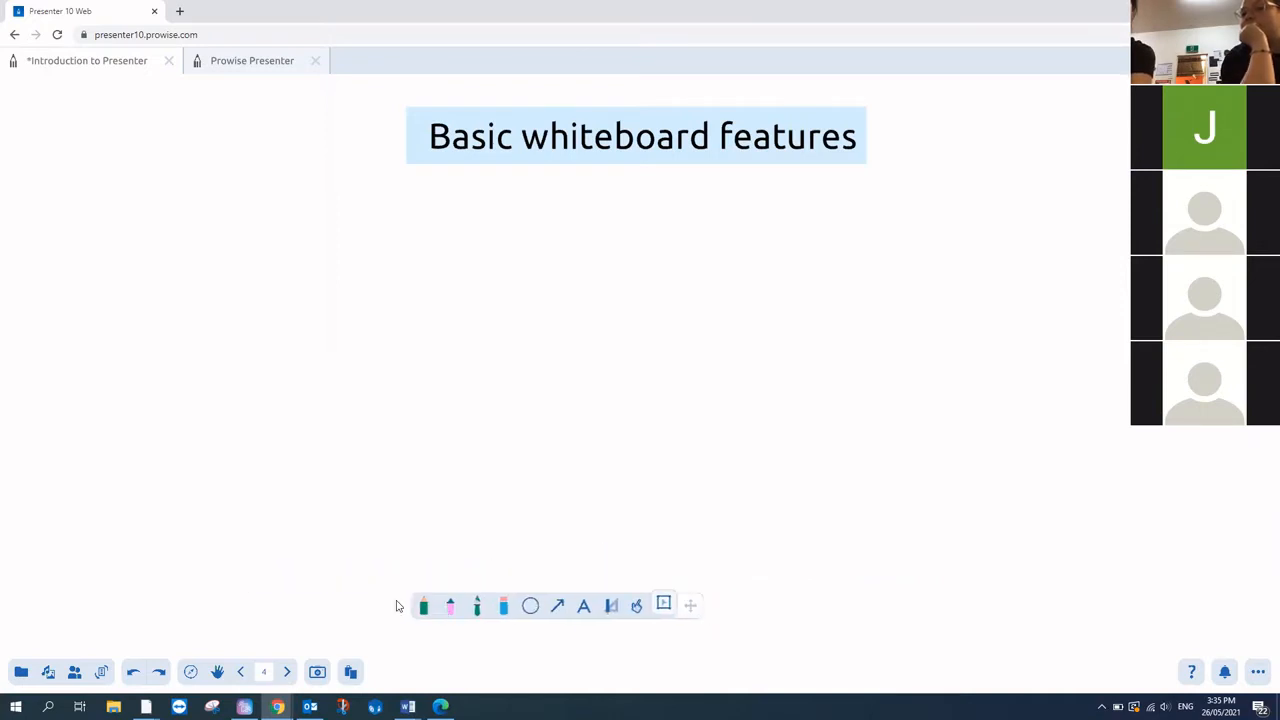
Step: Draw a wavy dark green freehand line with the pen in the empty area beside the page's centre
{"action": "left_click", "coordinate": [424, 606]}
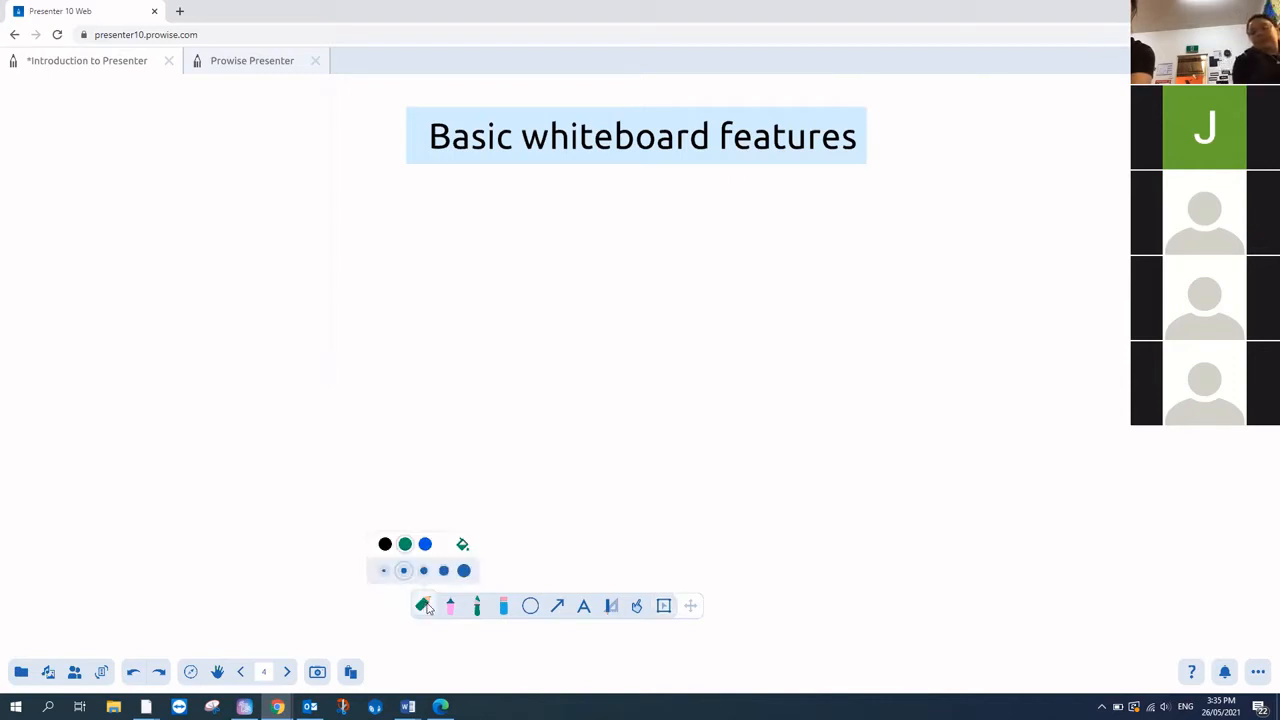
{"action": "left_click", "coordinate": [408, 554]}
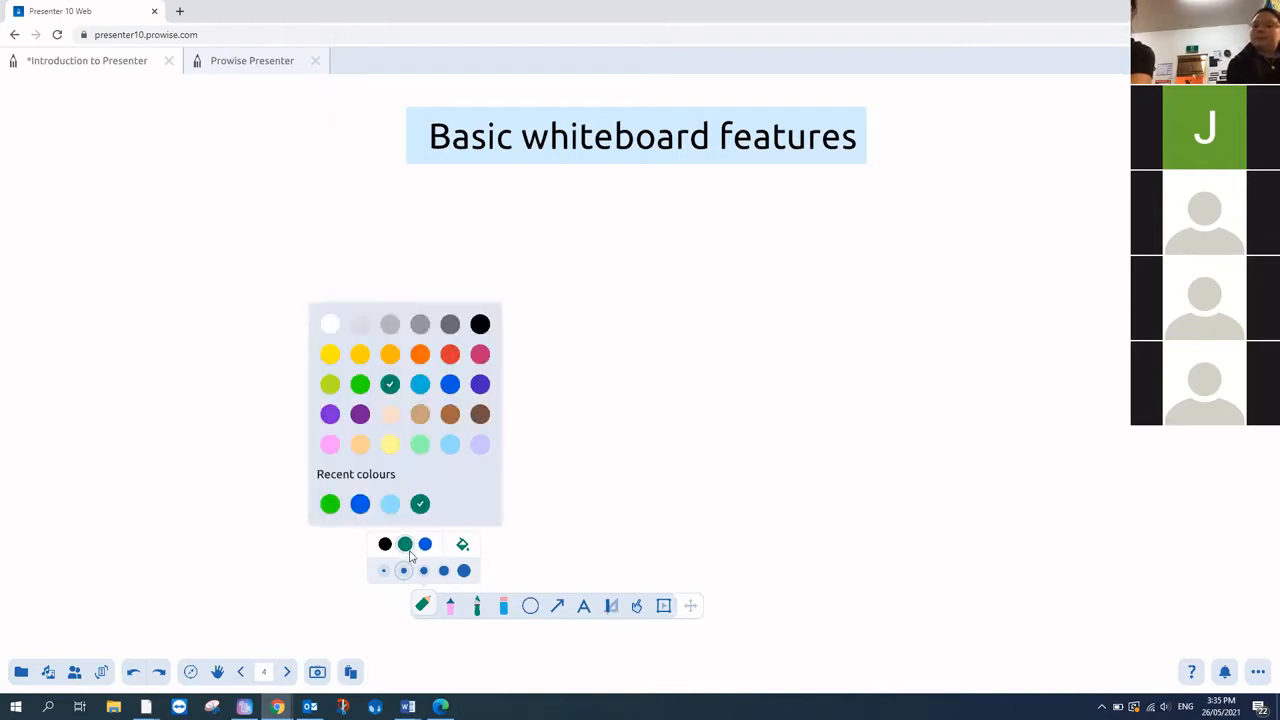
{"action": "left_click", "coordinate": [467, 555]}
{"action": "left_click", "coordinate": [464, 547]}
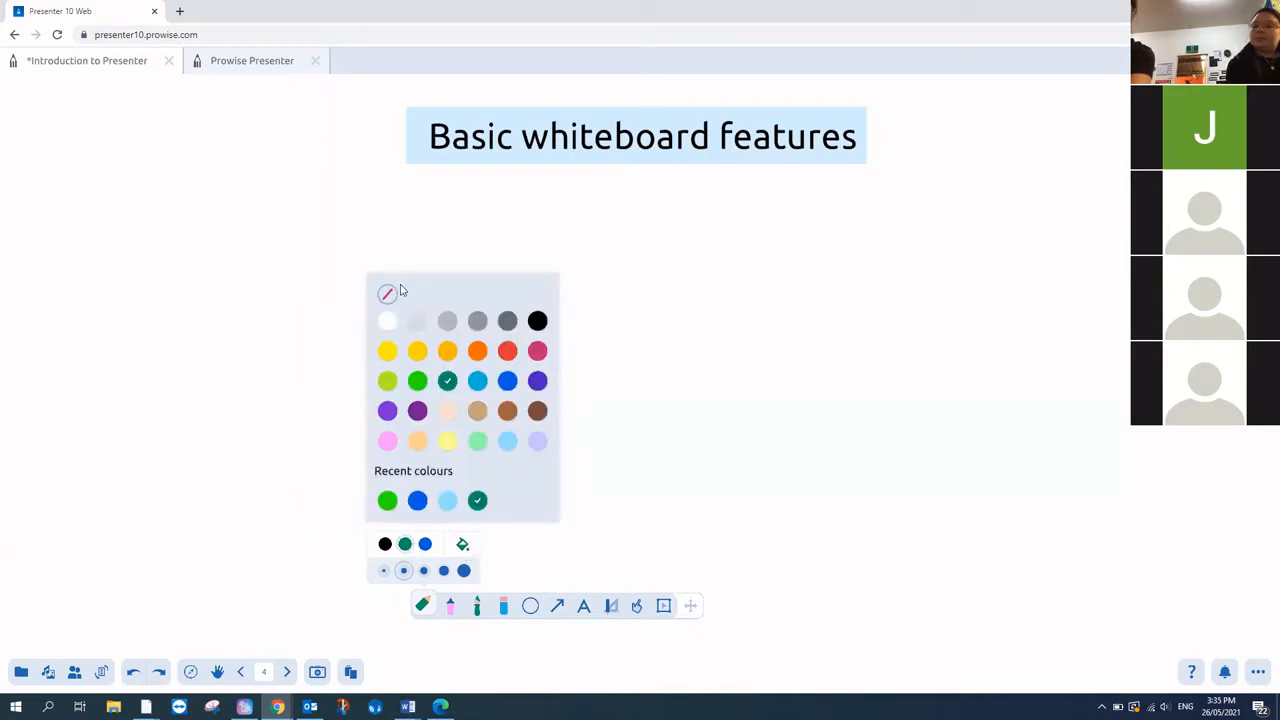
{"action": "left_click", "coordinate": [408, 382]}
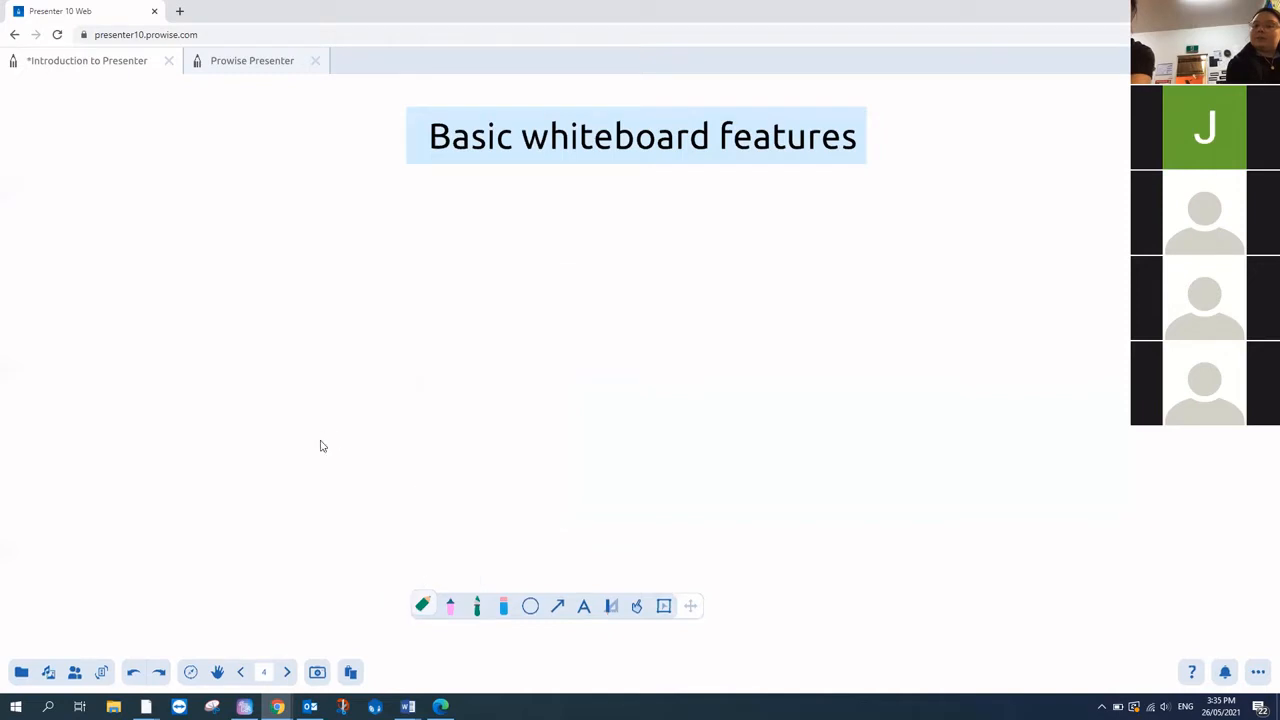
{"action": "left_click_drag", "start_coordinate": [131, 312], "coordinate": [188, 332]}
{"action": "left_click_drag", "start_coordinate": [306, 331], "coordinate": [322, 367]}
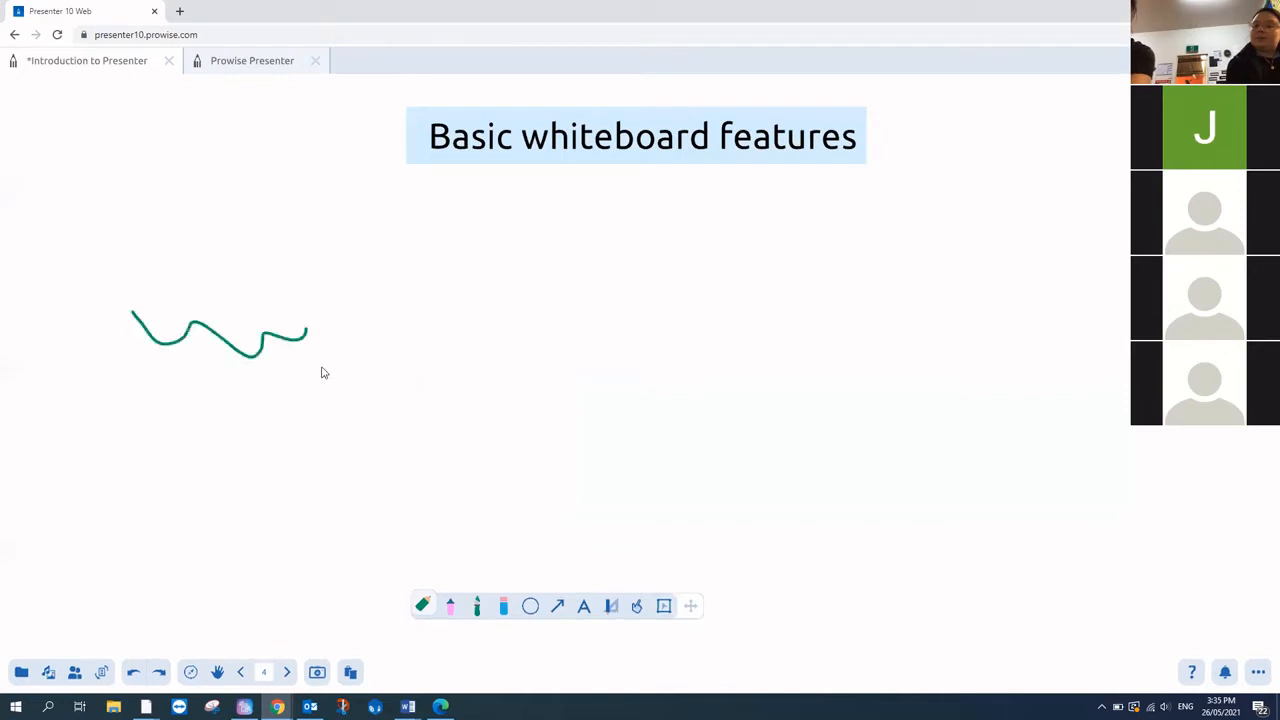
Step: Set the pen's line and fill colours to brown and draw a closed, upright tree trunk below the title
{"action": "left_click", "coordinate": [420, 612]}
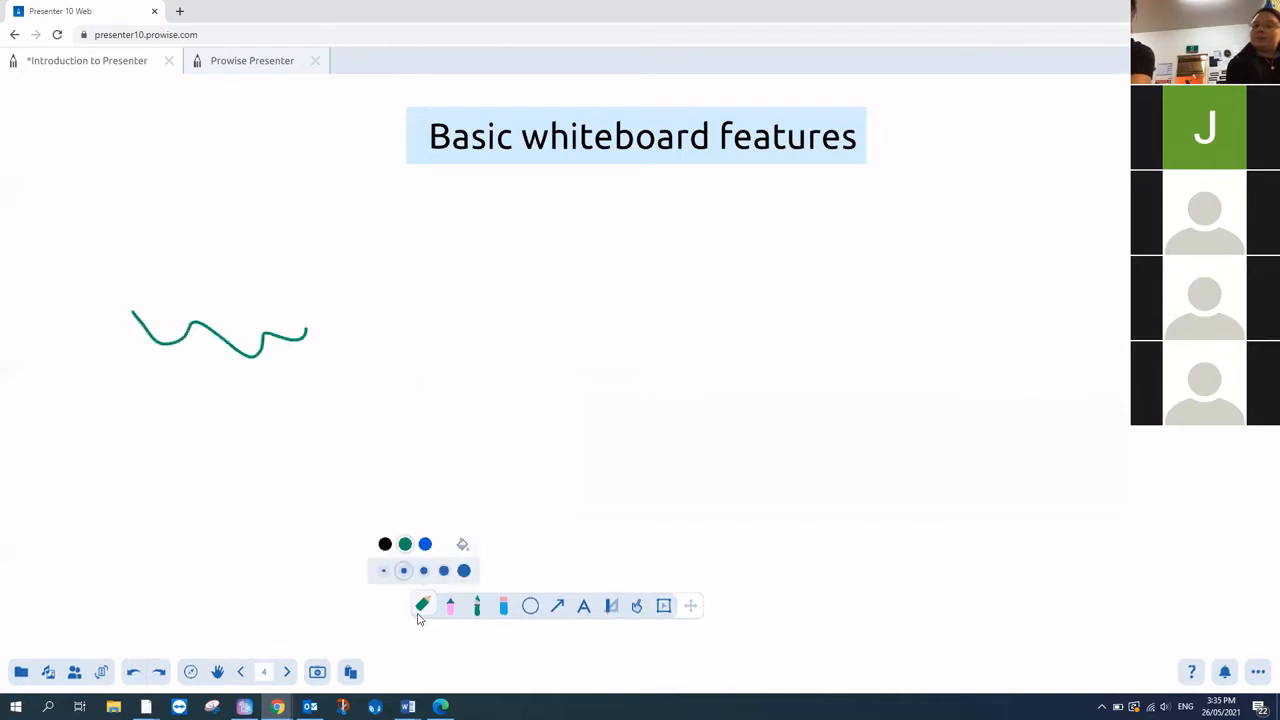
{"action": "left_click", "coordinate": [462, 543]}
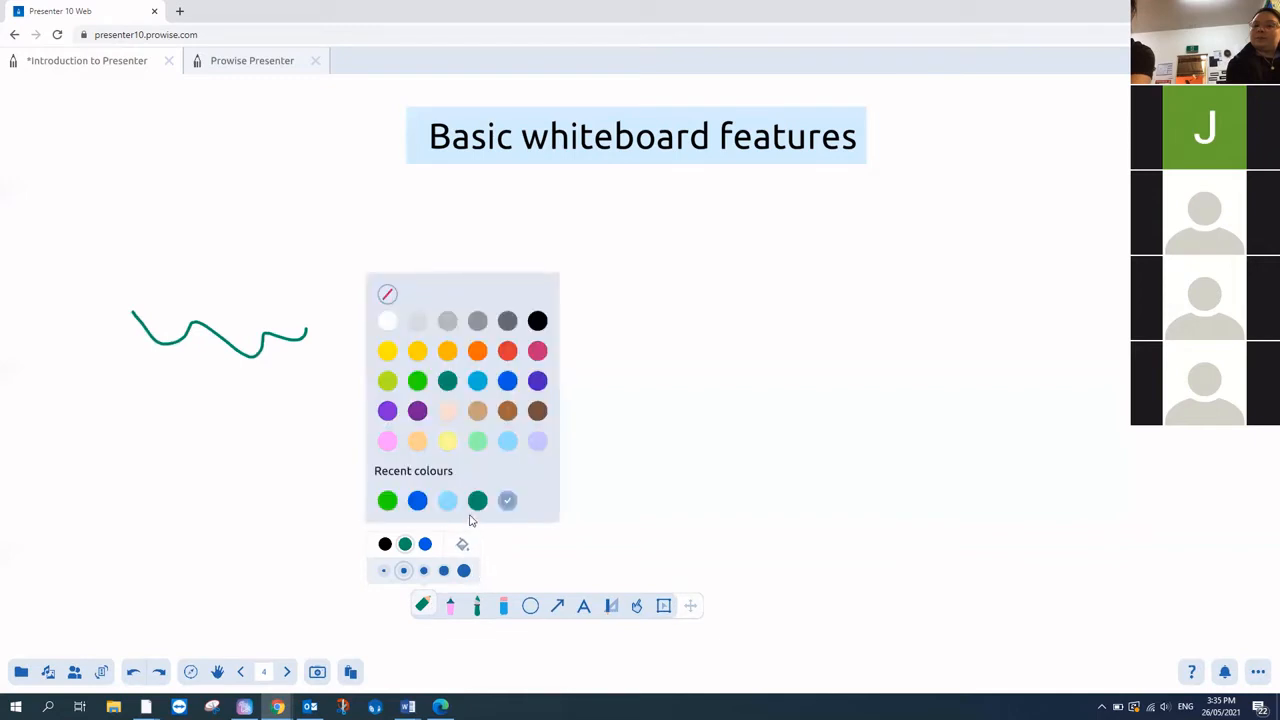
{"action": "left_click", "coordinate": [508, 412]}
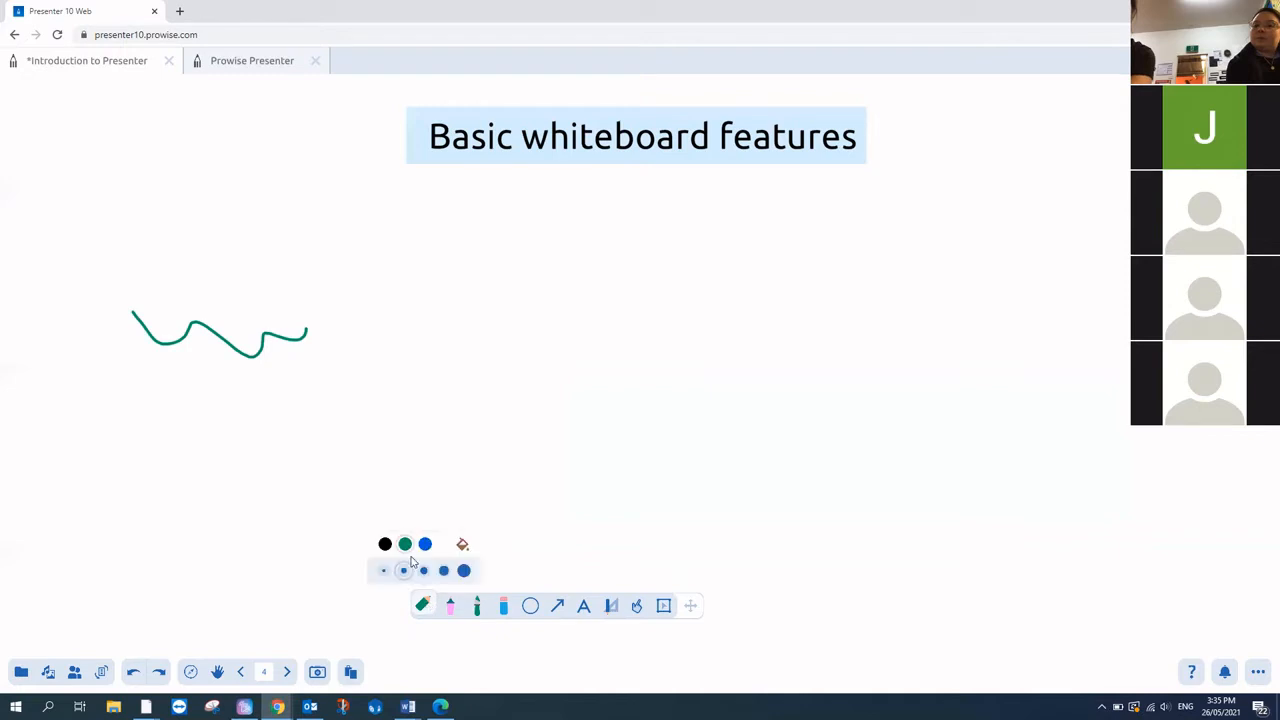
{"action": "left_click", "coordinate": [462, 544]}
{"action": "left_click", "coordinate": [480, 503]}
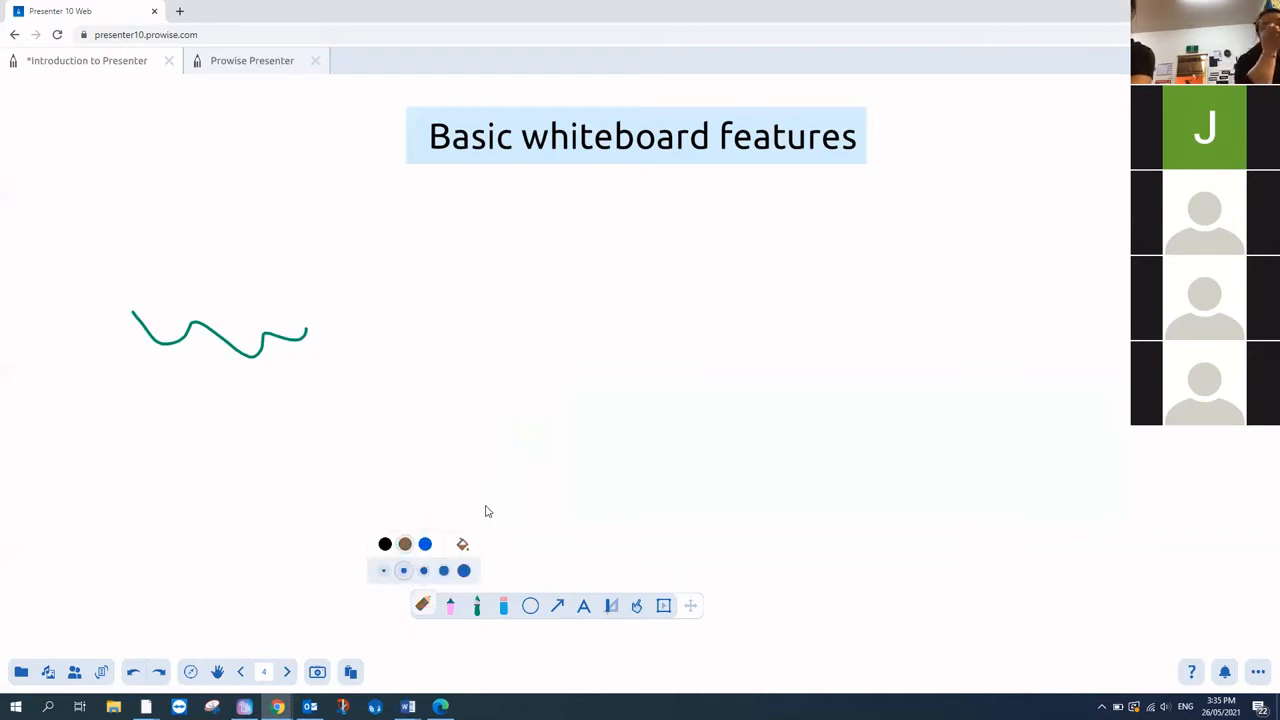
{"action": "mouse_move", "coordinate": [487, 356]}
{"action": "left_mouse_down"}
{"action": "mouse_move", "coordinate": [502, 512]}
{"action": "mouse_move", "coordinate": [538, 530]}
{"action": "mouse_move", "coordinate": [598, 528]}
{"action": "mouse_move", "coordinate": [562, 346]}
{"action": "mouse_move", "coordinate": [484, 362]}
{"action": "left_mouse_up"}
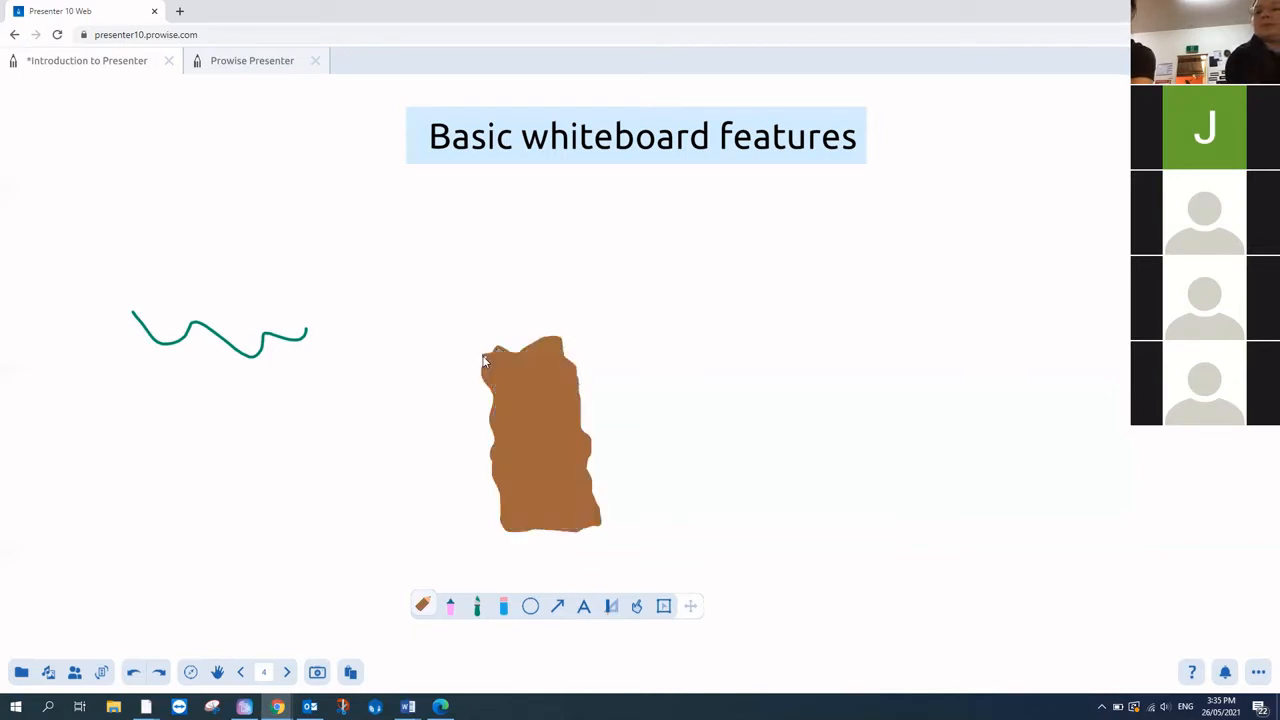
Step: Set the pen's line and fill colours to dark green and draw a closed treetop over the trunk's upper end
{"action": "left_click", "coordinate": [423, 605]}
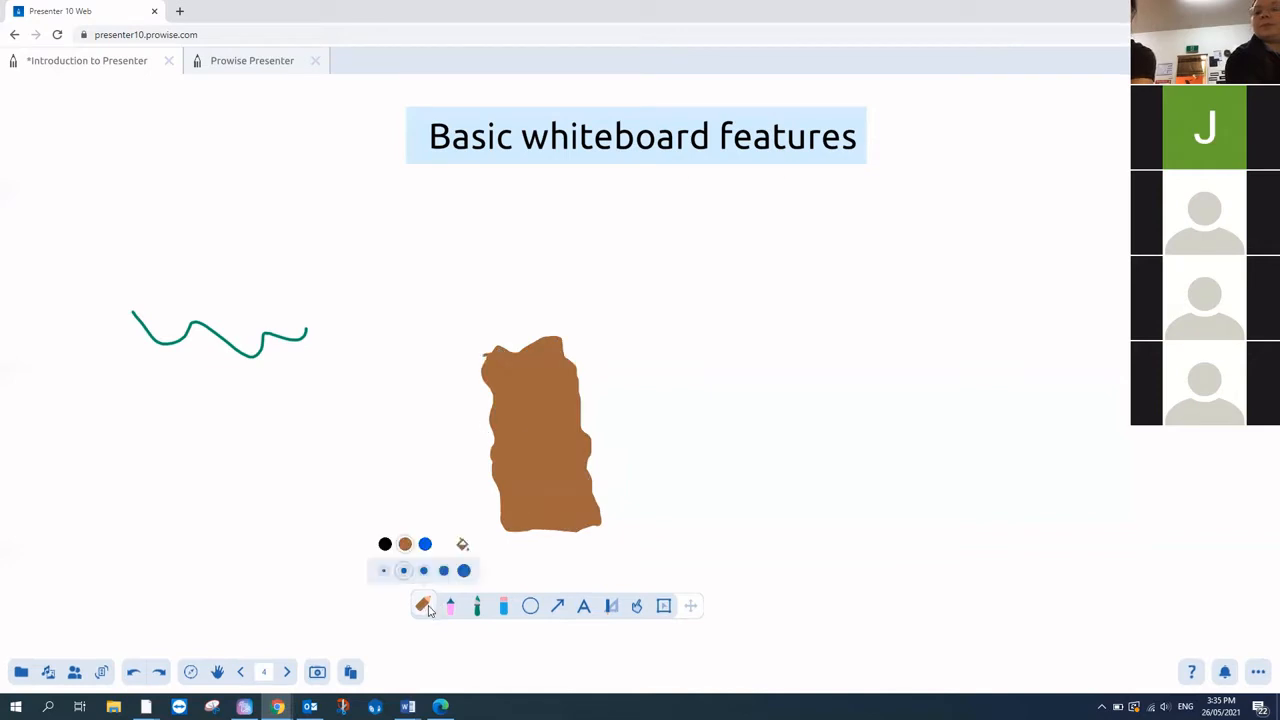
{"action": "left_click", "coordinate": [408, 548]}
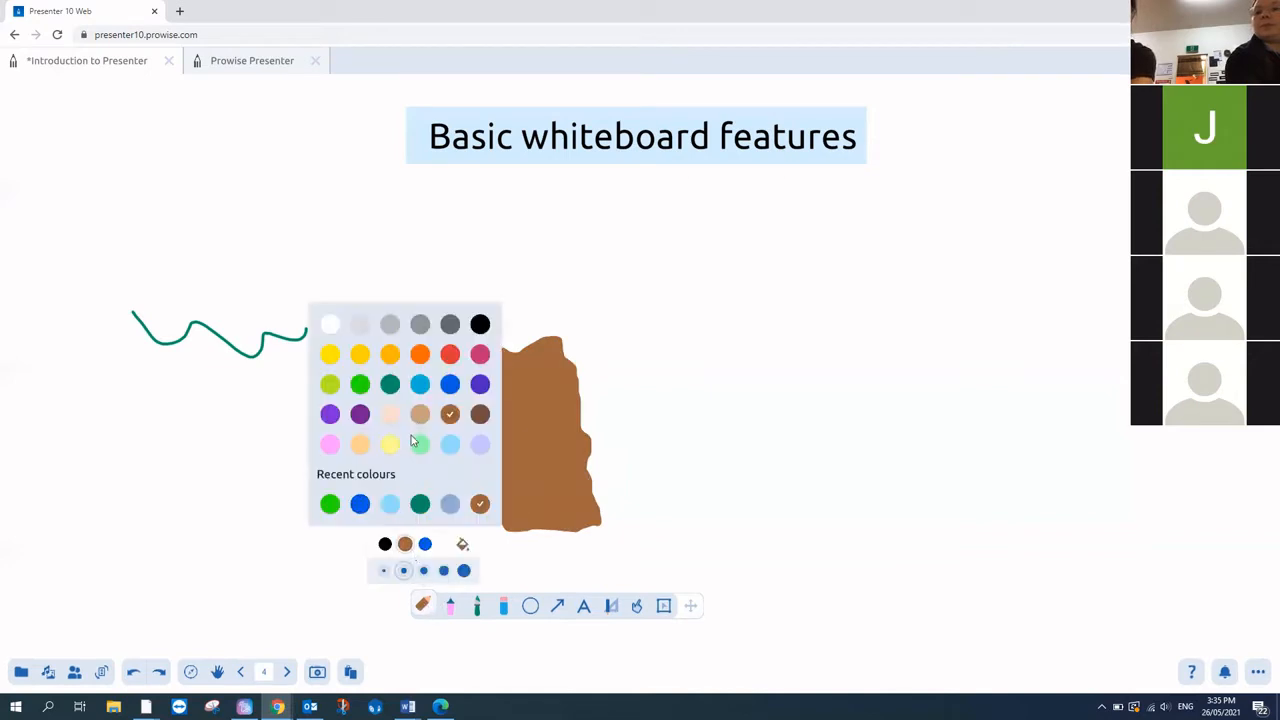
{"action": "left_click", "coordinate": [391, 386]}
{"action": "left_click", "coordinate": [425, 606]}
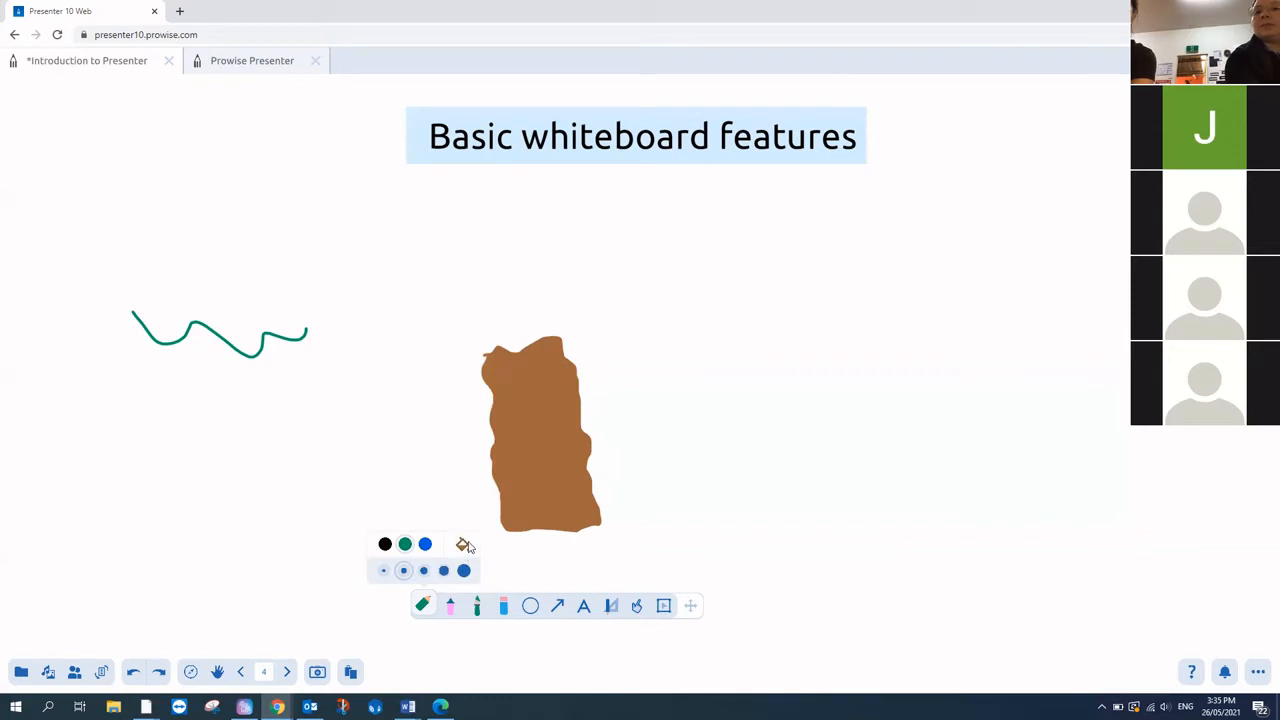
{"action": "left_click", "coordinate": [464, 545]}
{"action": "left_click", "coordinate": [477, 501]}
{"action": "mouse_move", "coordinate": [470, 269]}
{"action": "left_mouse_down"}
{"action": "mouse_move", "coordinate": [434, 308]}
{"action": "mouse_move", "coordinate": [418, 390]}
{"action": "mouse_move", "coordinate": [481, 398]}
{"action": "left_mouse_up"}
{"action": "mouse_move", "coordinate": [573, 393]}
{"action": "left_mouse_down"}
{"action": "mouse_move", "coordinate": [628, 372]}
{"action": "mouse_move", "coordinate": [636, 330]}
{"action": "mouse_move", "coordinate": [570, 276]}
{"action": "mouse_move", "coordinate": [476, 274]}
{"action": "left_mouse_up"}
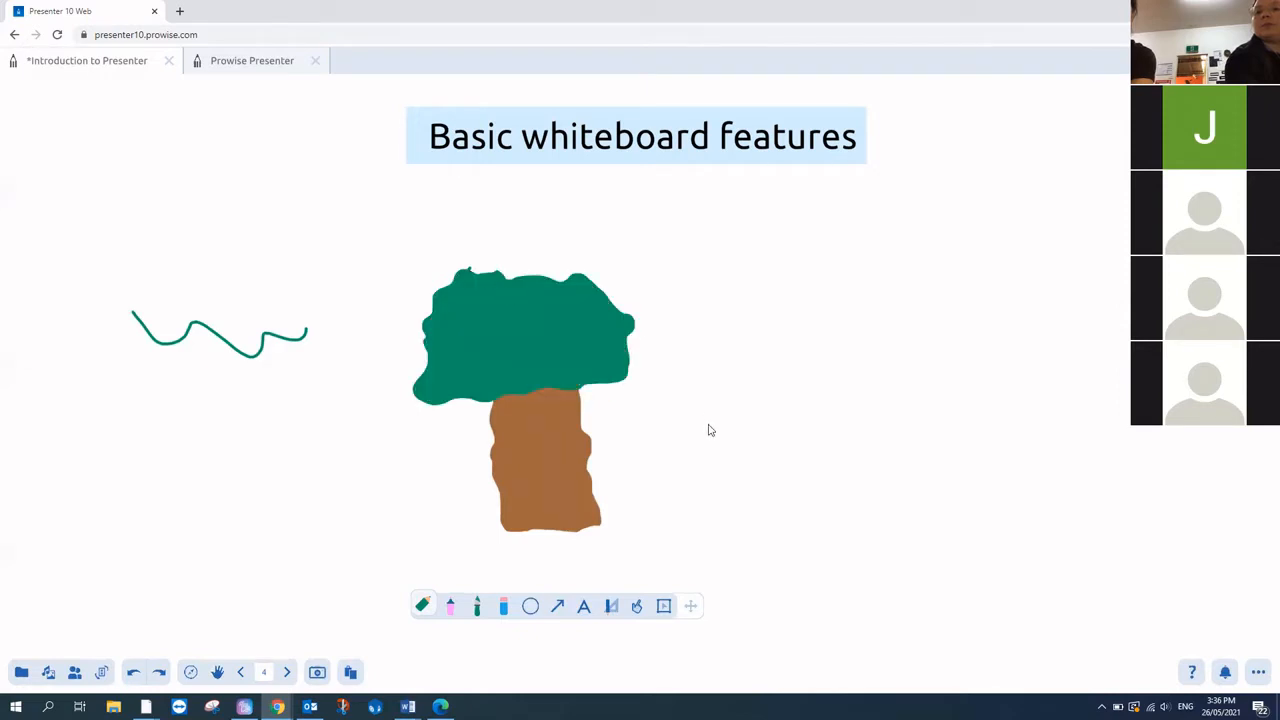
Step: Draw four red filled circles of different sizes in the empty area beside the tree
{"action": "left_click", "coordinate": [430, 612]}
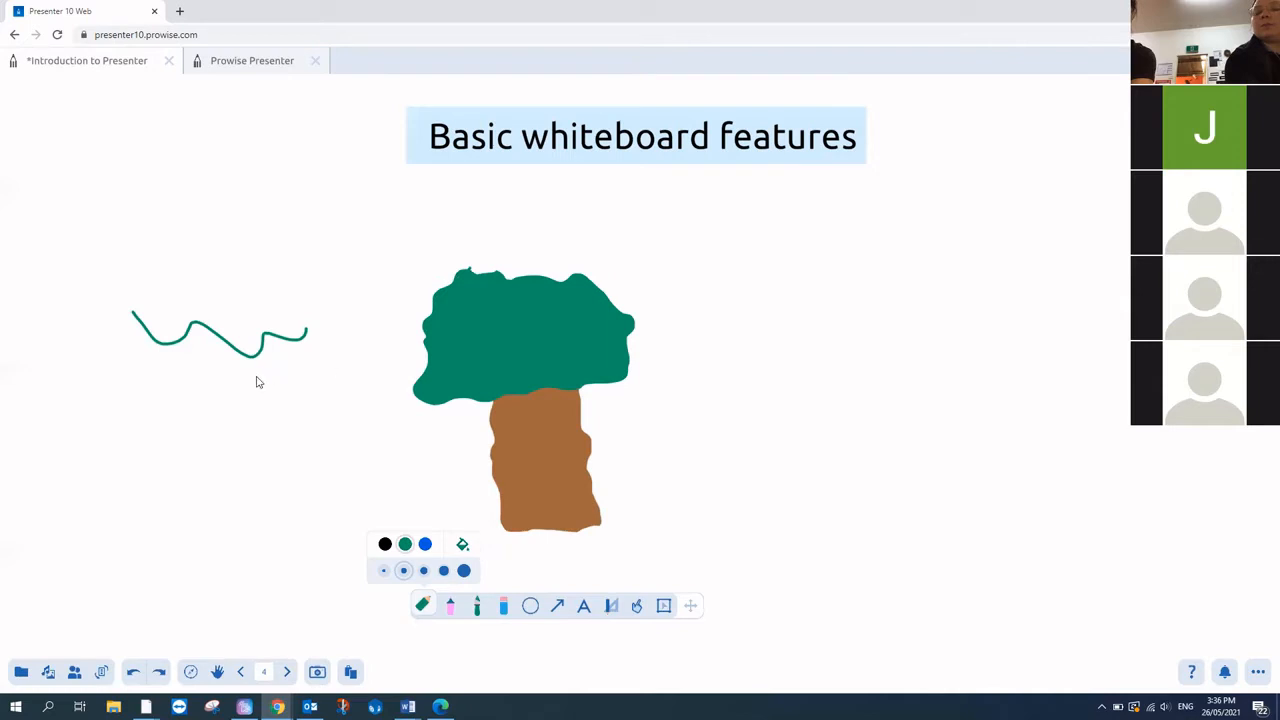
{"action": "left_click", "coordinate": [535, 616]}
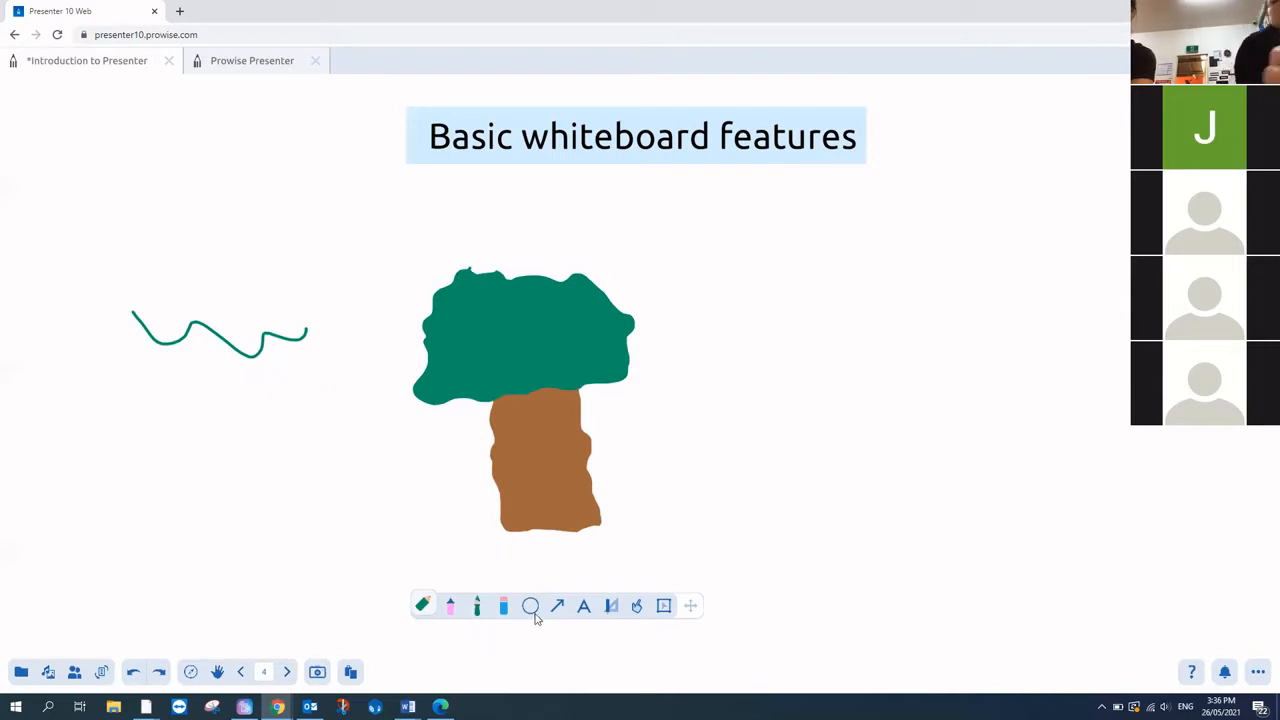
{"action": "left_click", "coordinate": [535, 618]}
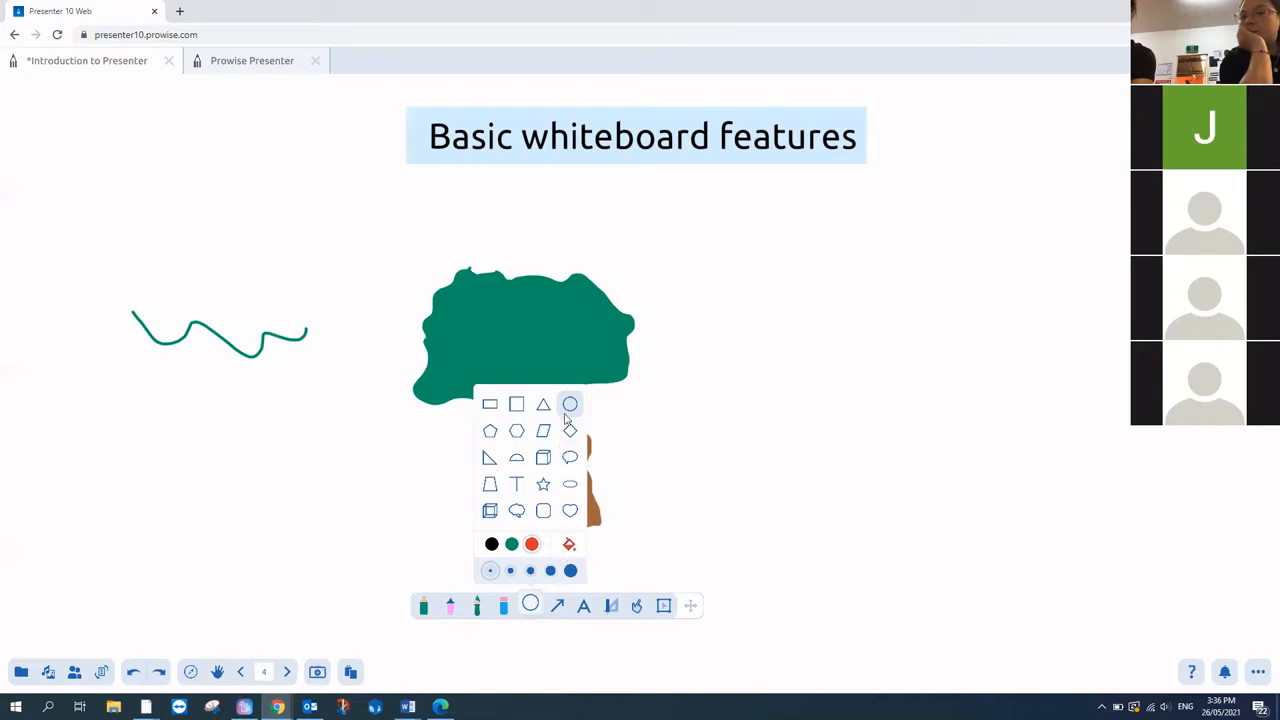
{"action": "left_click", "coordinate": [672, 406]}
{"action": "left_click_drag", "start_coordinate": [679, 423], "coordinate": [694, 440]}
{"action": "left_click_drag", "start_coordinate": [704, 386], "coordinate": [744, 446]}
{"action": "left_click_drag", "start_coordinate": [752, 398], "coordinate": [764, 420]}
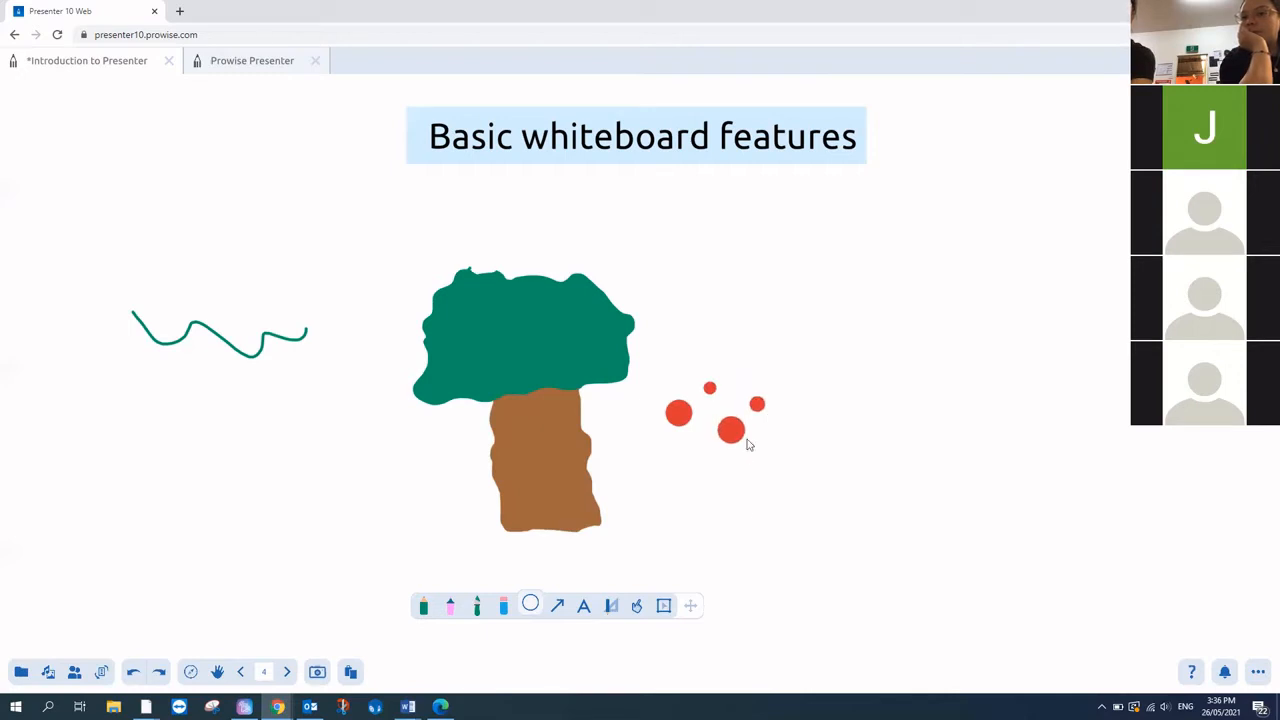
Step: Select the four red circles together and move them onto the green treetop
{"action": "left_click", "coordinate": [664, 606]}
{"action": "left_click_drag", "start_coordinate": [668, 360], "coordinate": [800, 466]}
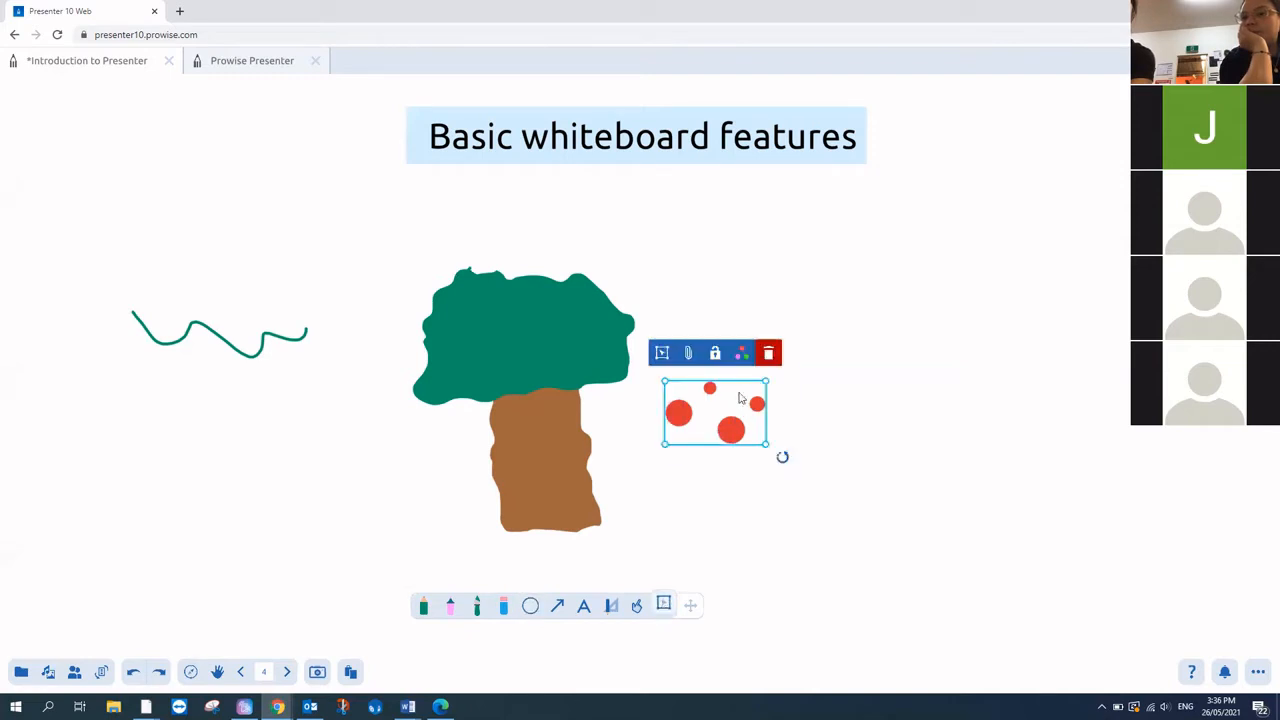
{"action": "left_click_drag", "start_coordinate": [705, 400], "coordinate": [521, 330]}
{"action": "left_click", "coordinate": [655, 307]}
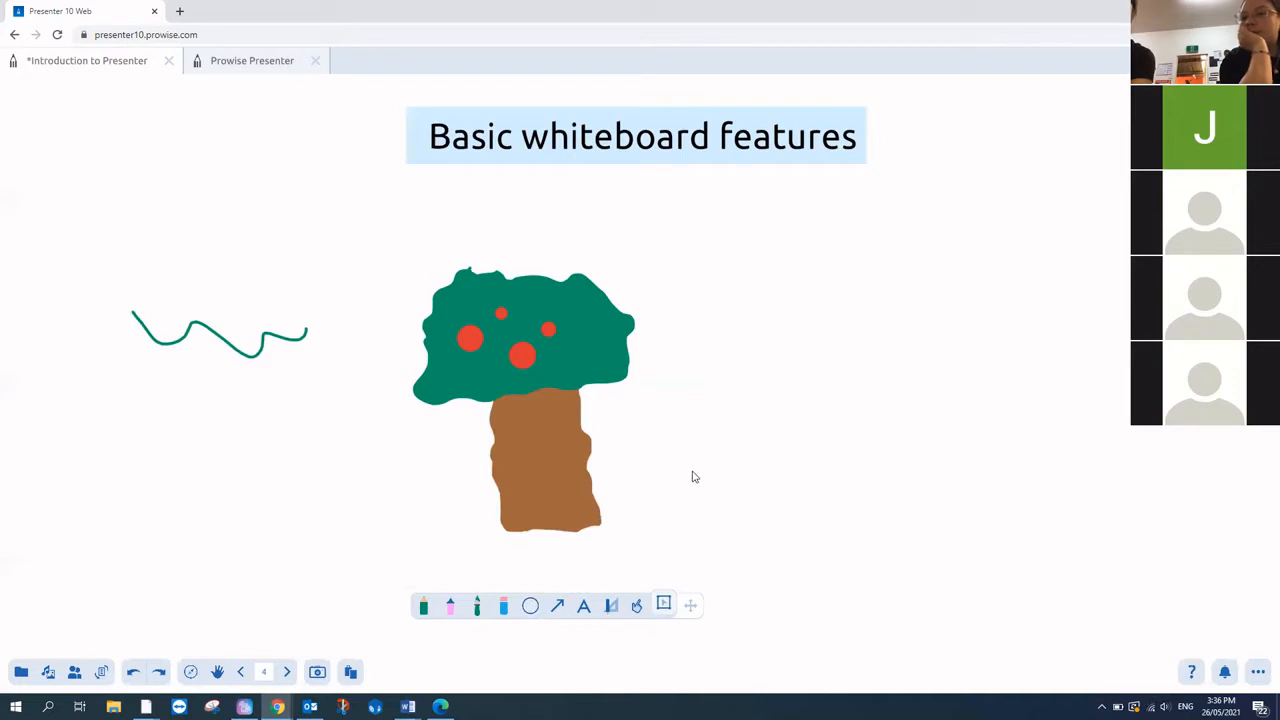
Step: Shift the trunk slightly down, and move the whole tree with its circles towards the page's right side
{"action": "left_click", "coordinate": [637, 607]}
{"action": "left_click_drag", "start_coordinate": [600, 509], "coordinate": [565, 507]}
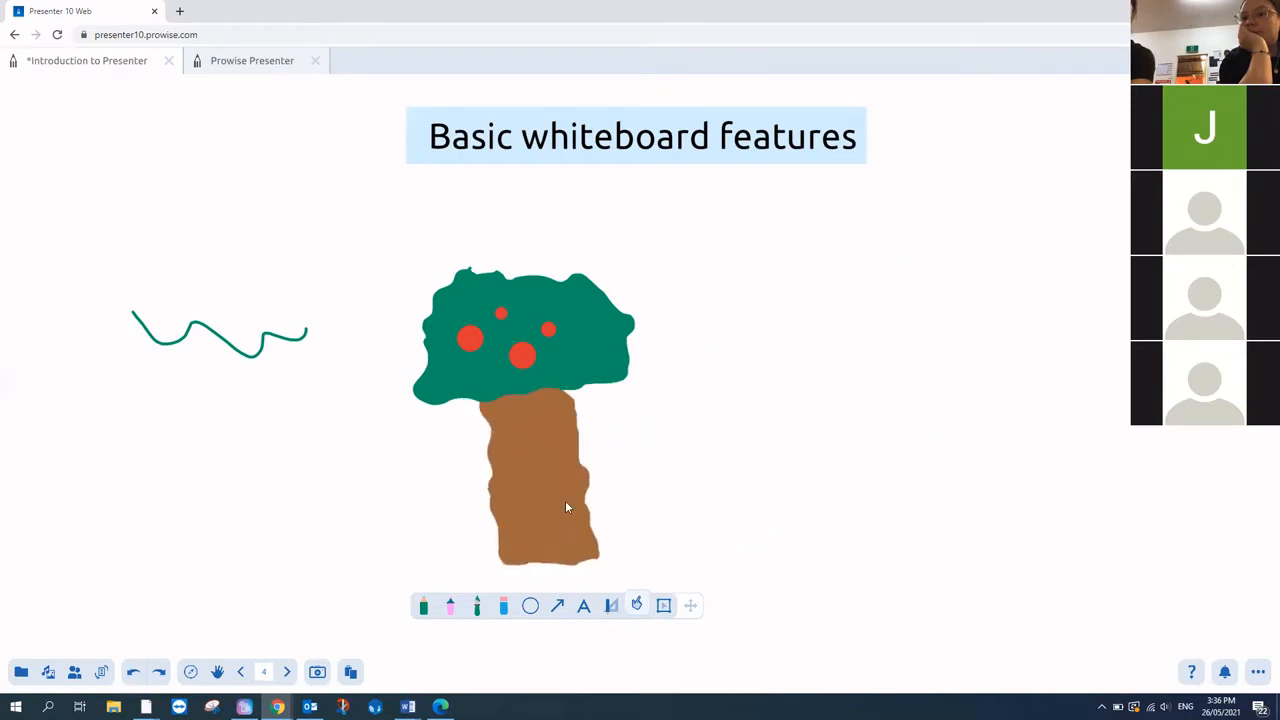
{"action": "left_click", "coordinate": [663, 605]}
{"action": "left_click_drag", "start_coordinate": [404, 261], "coordinate": [674, 574]}
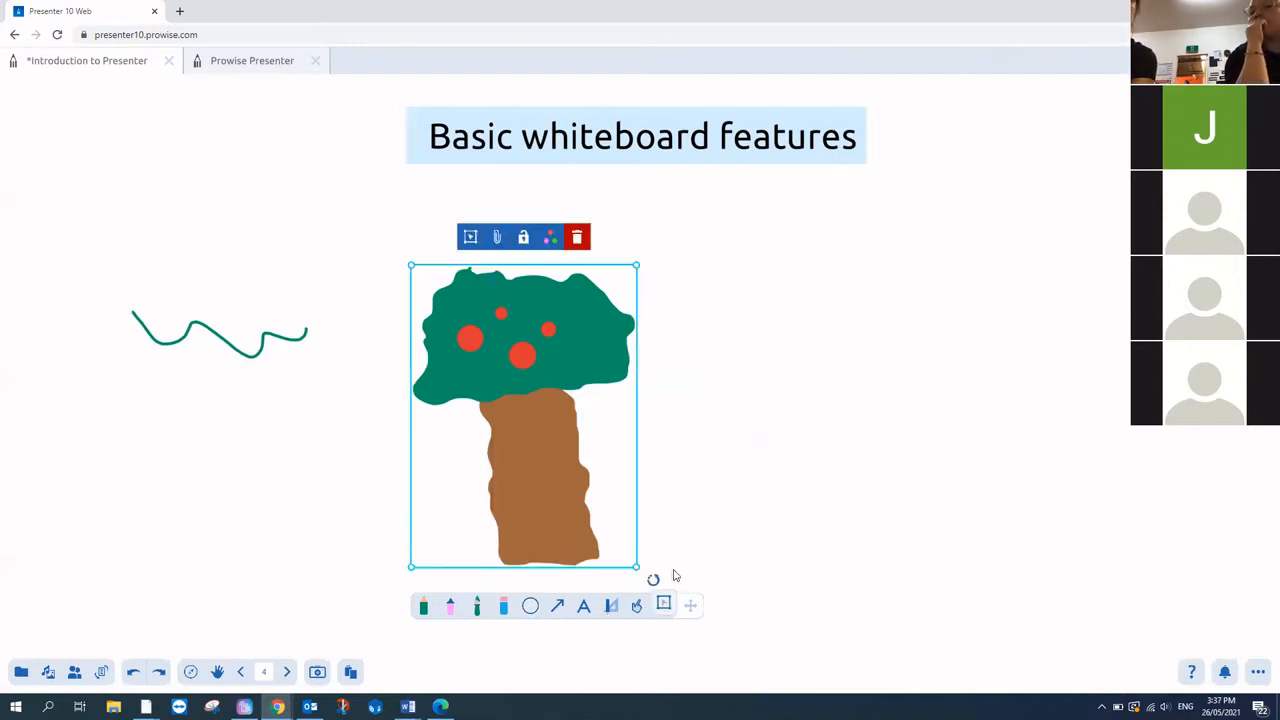
{"action": "left_click_drag", "start_coordinate": [554, 404], "coordinate": [990, 350]}
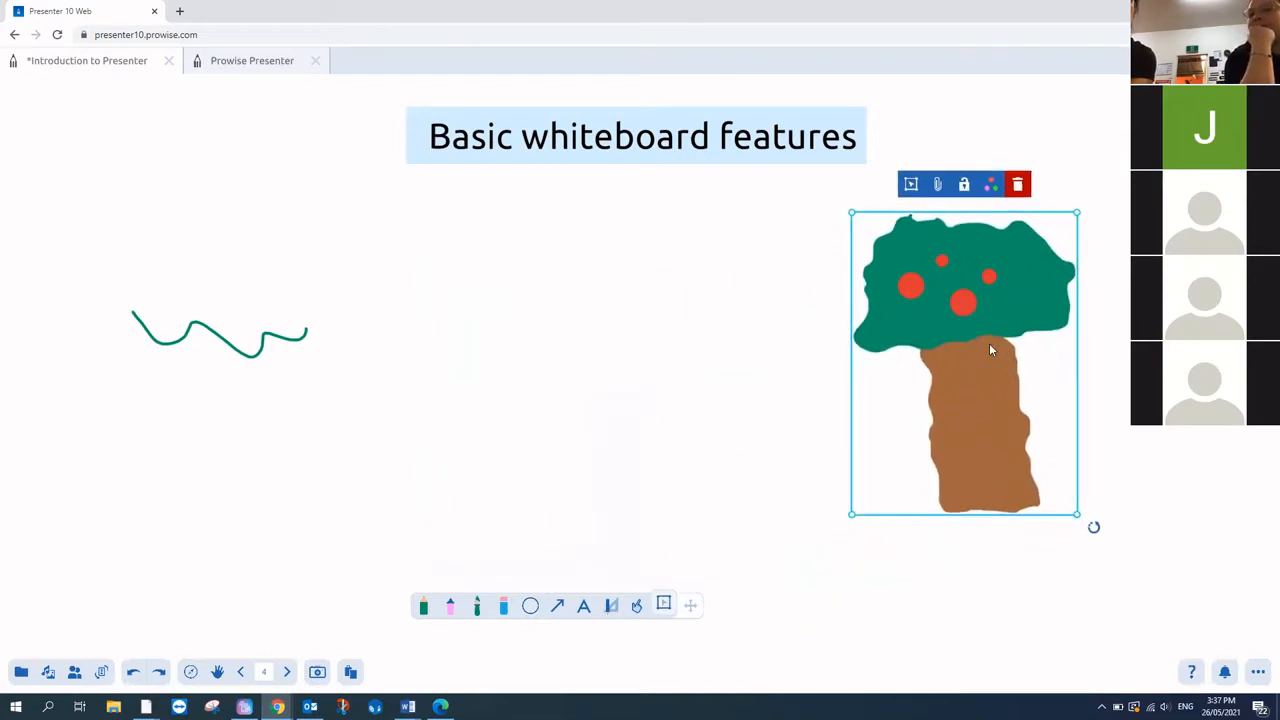
Step: Group the selected tree parts and move the grouped tree back to the middle of the page
{"action": "left_click", "coordinate": [910, 184]}
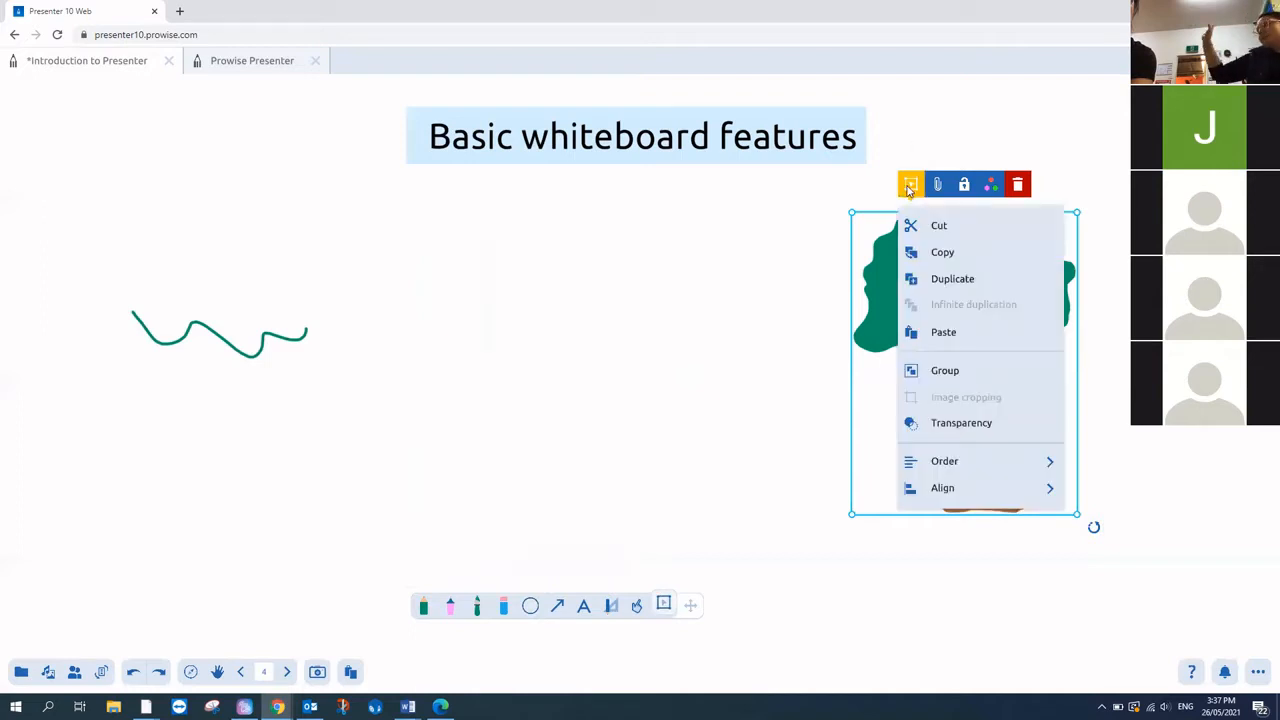
{"action": "left_click", "coordinate": [950, 371]}
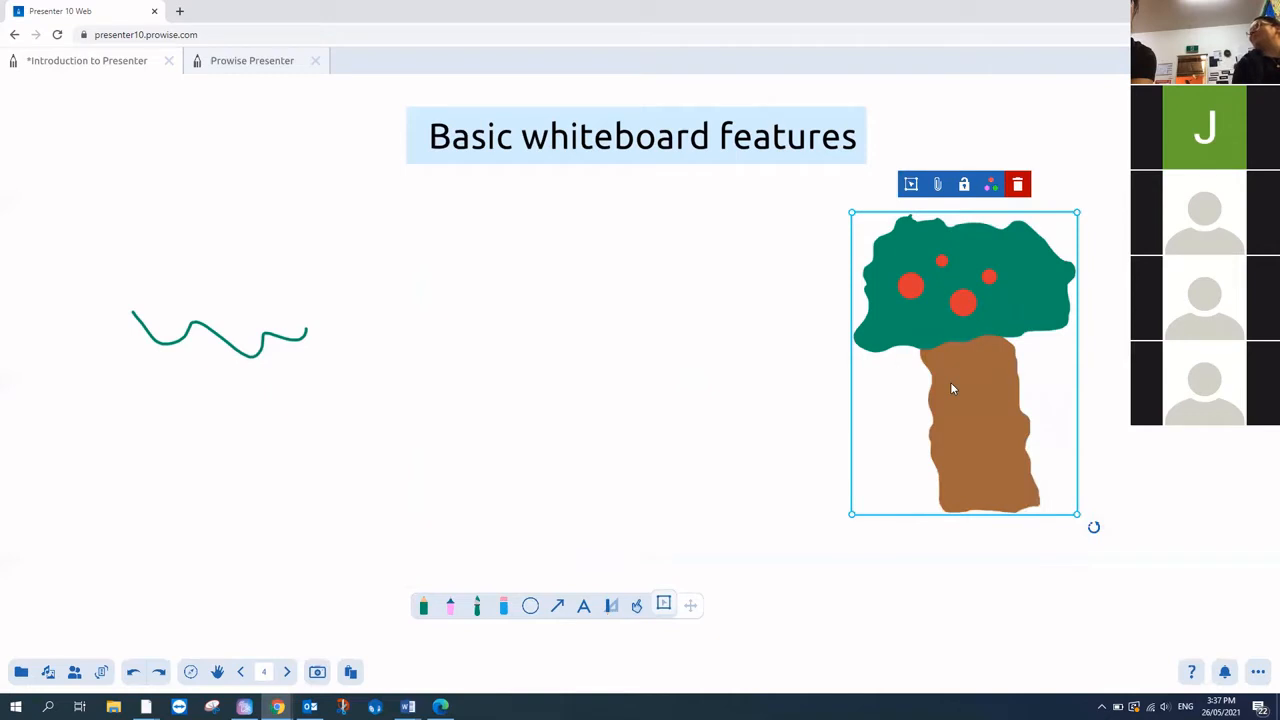
{"action": "left_click", "coordinate": [638, 610]}
{"action": "left_click_drag", "start_coordinate": [924, 391], "coordinate": [622, 381]}
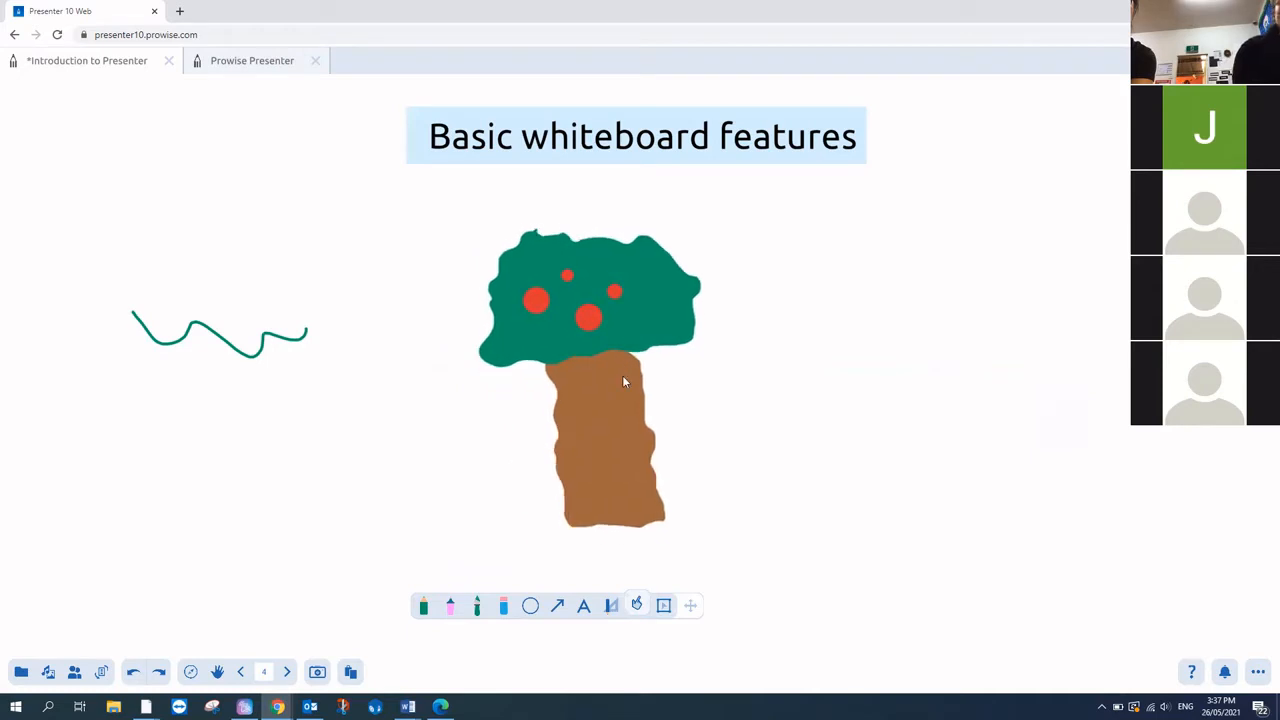
Step: Ungroup the tree into its separate parts
{"action": "left_click", "coordinate": [663, 605]}
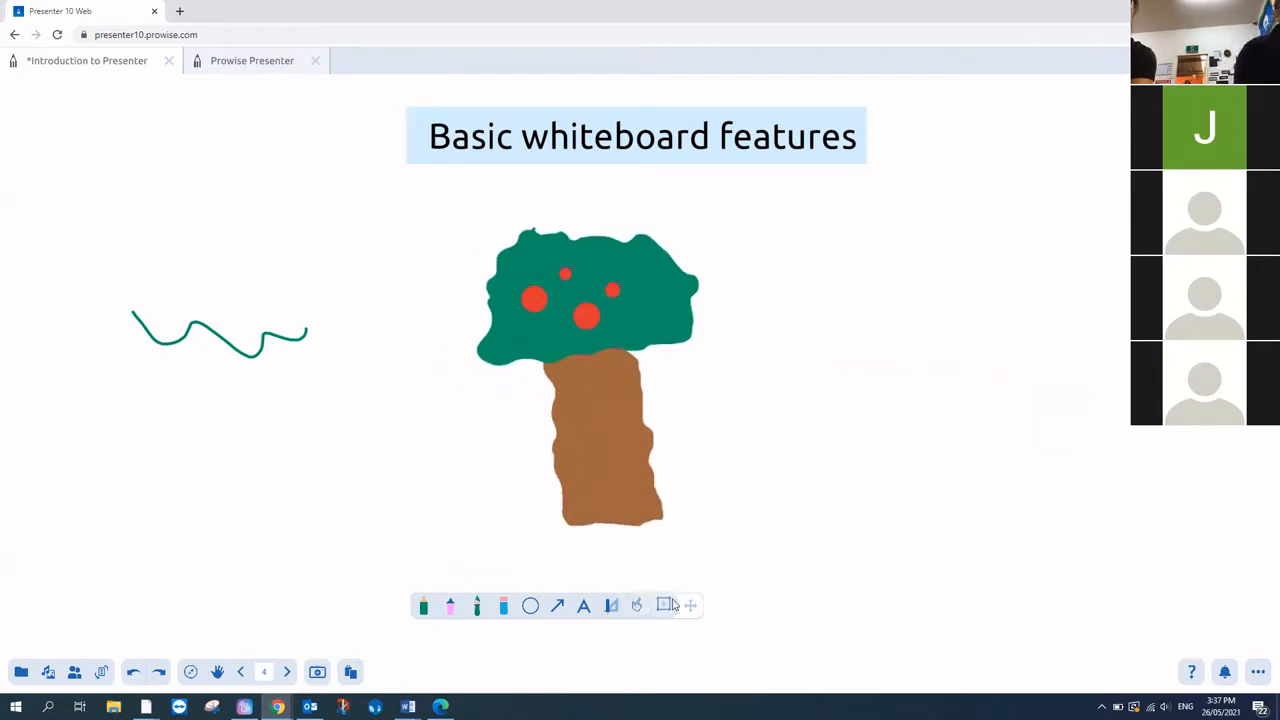
{"action": "left_click", "coordinate": [577, 412]}
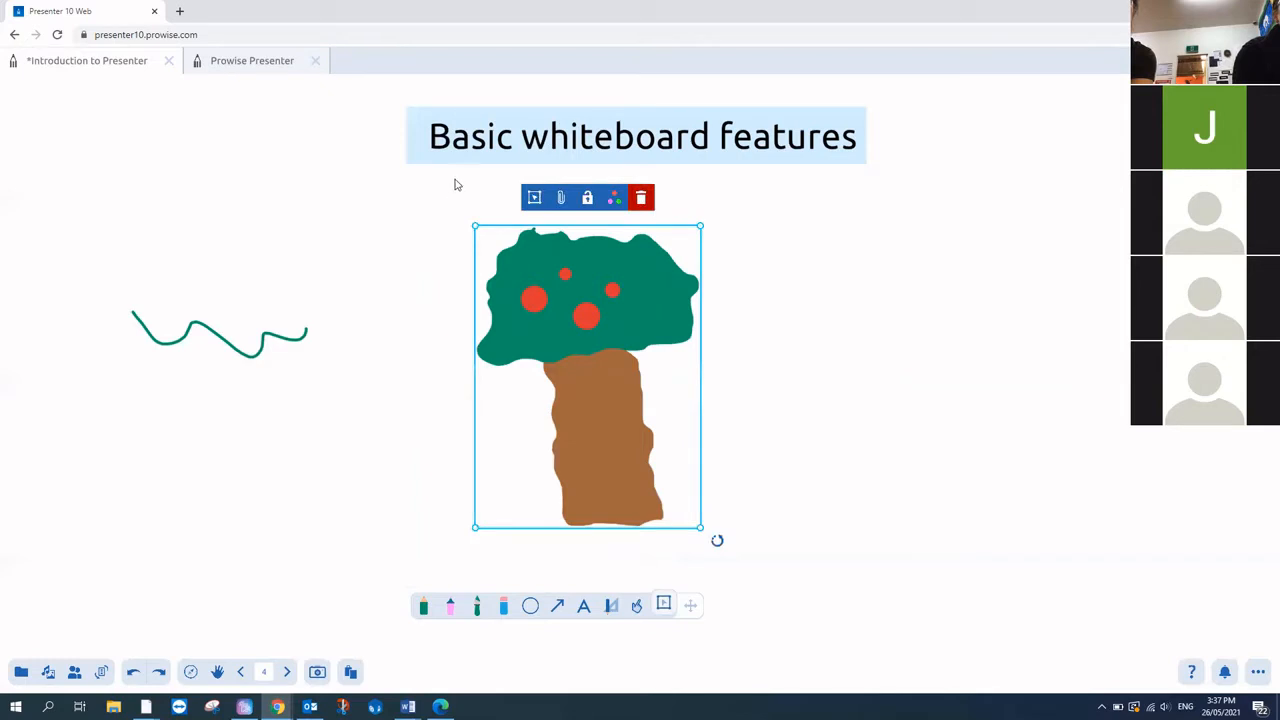
{"action": "left_click", "coordinate": [534, 197]}
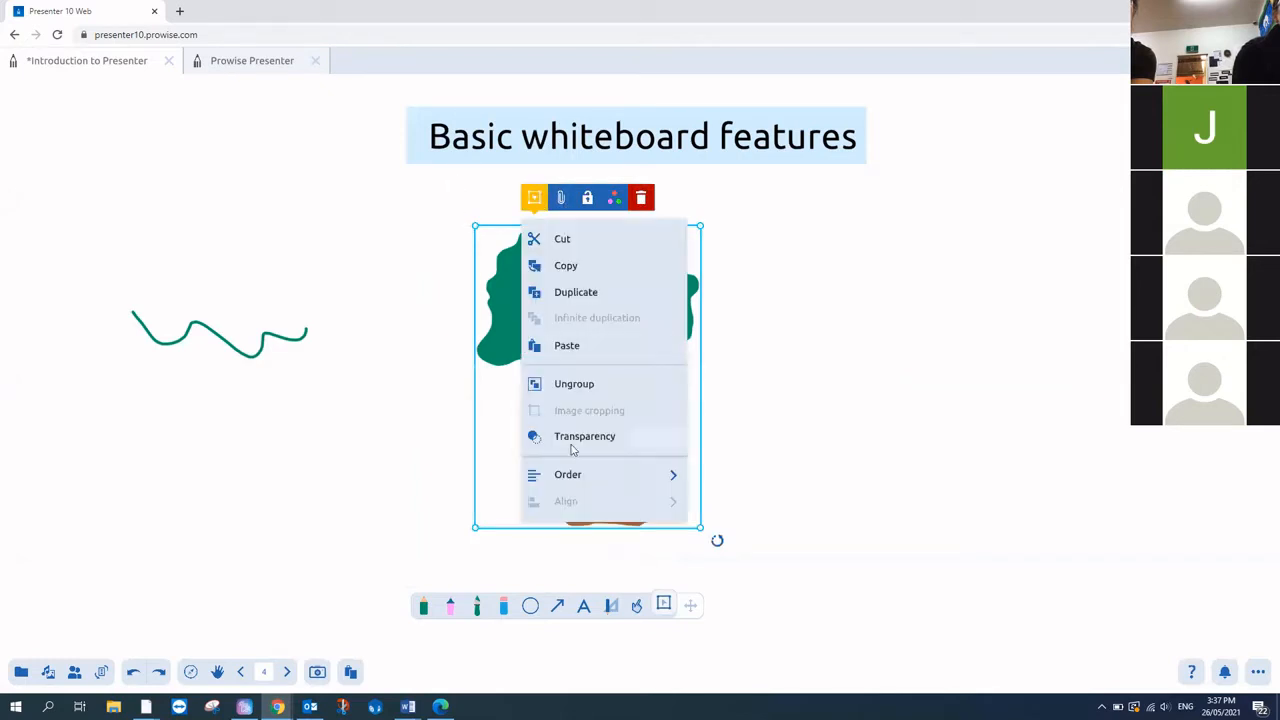
{"action": "left_click", "coordinate": [576, 385]}
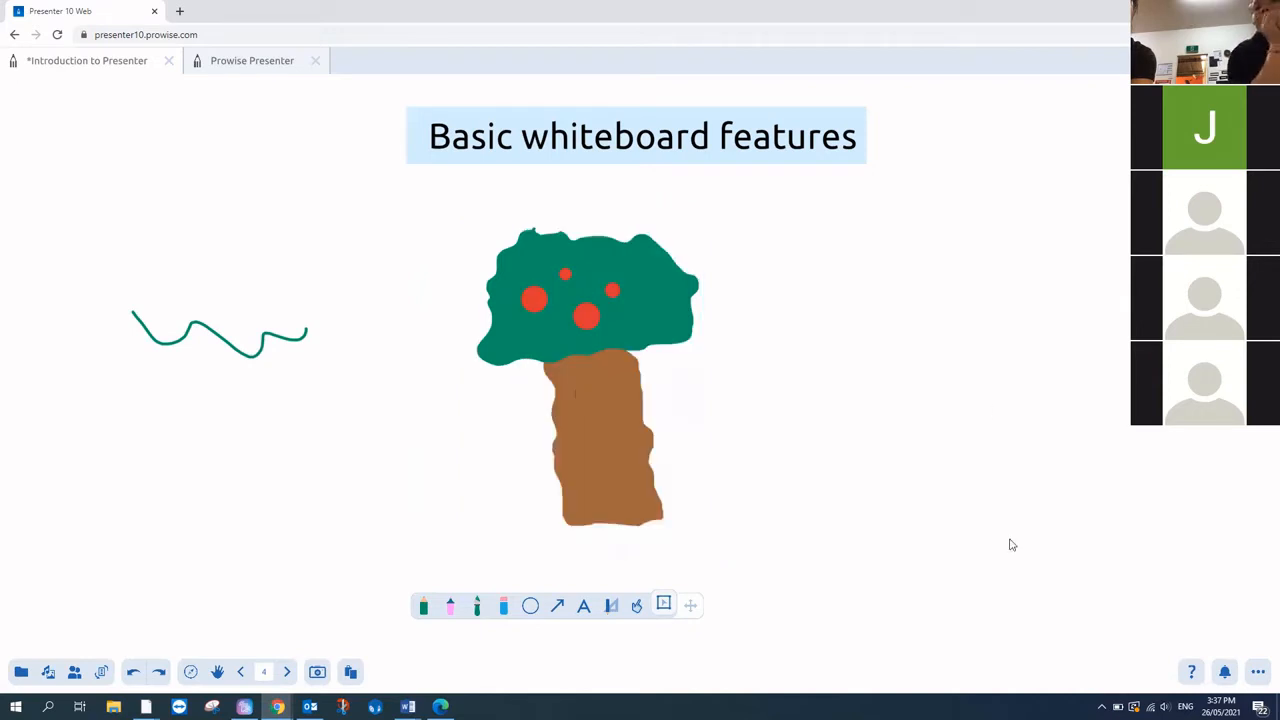
Step: Change the line colour of the tree trunk to light brown
{"action": "left_click", "coordinate": [602, 435]}
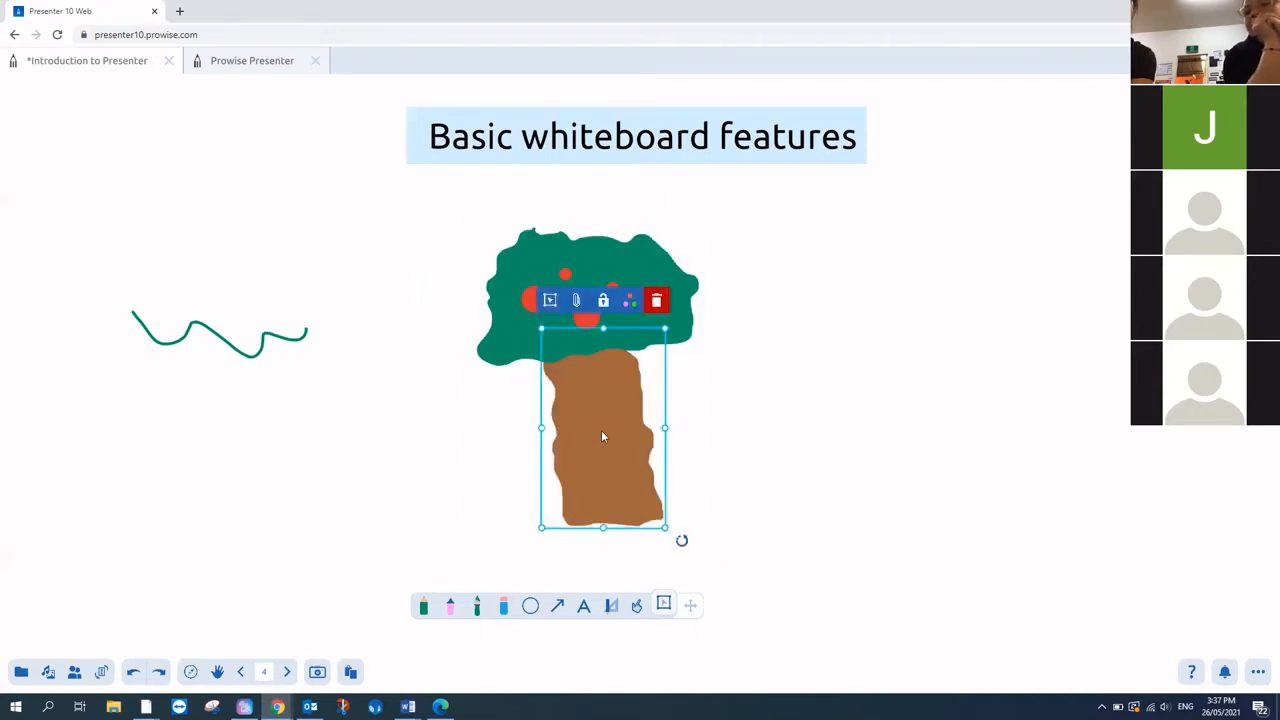
{"action": "left_click", "coordinate": [629, 300]}
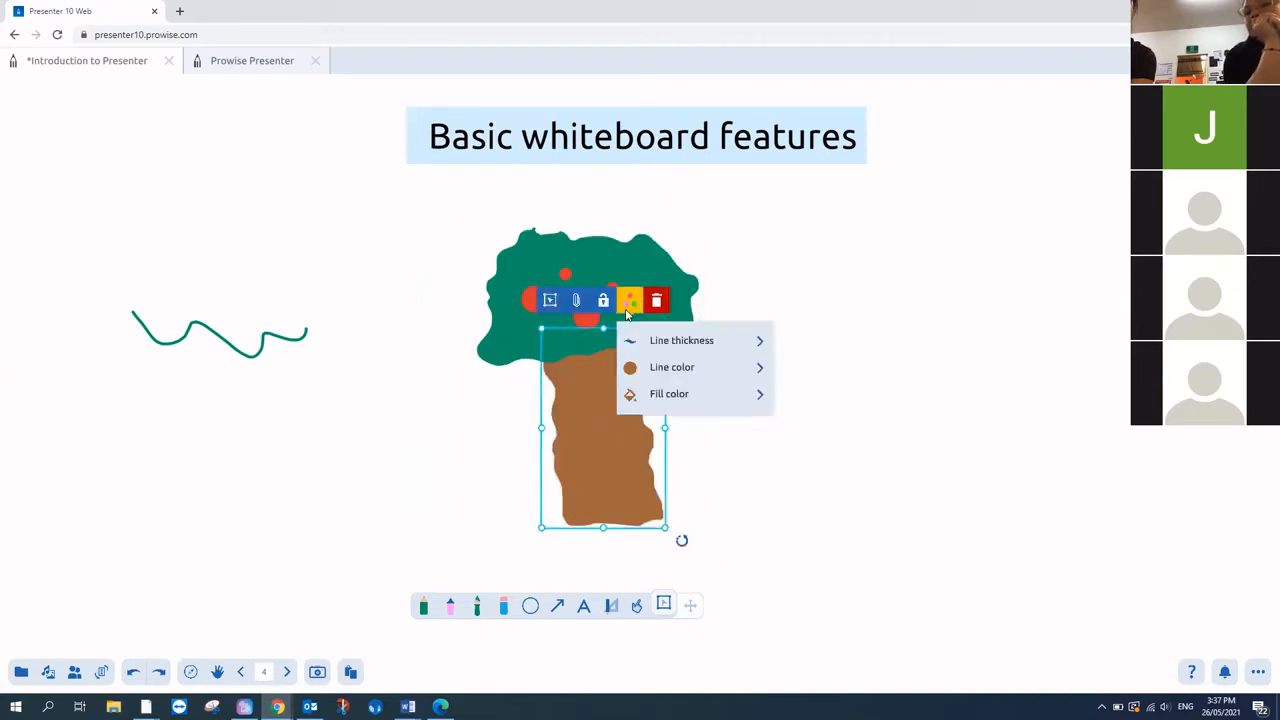
{"action": "left_click", "coordinate": [686, 377]}
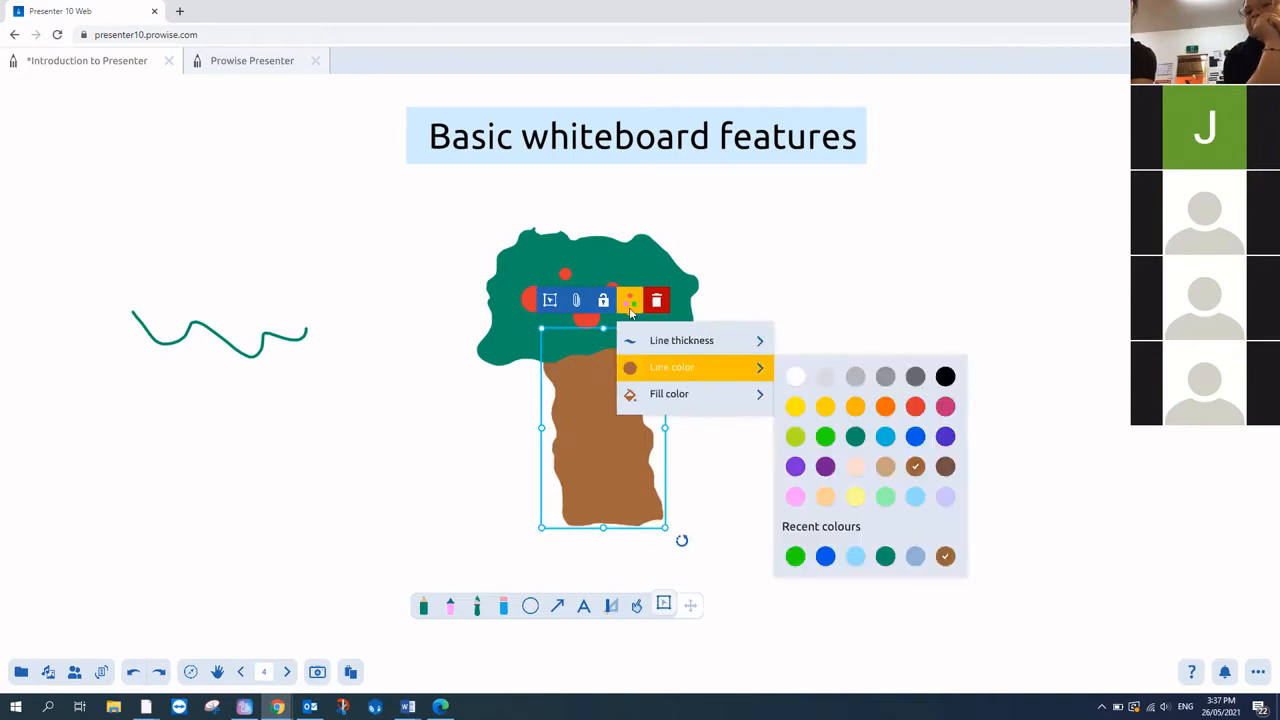
{"action": "left_click", "coordinate": [885, 467]}
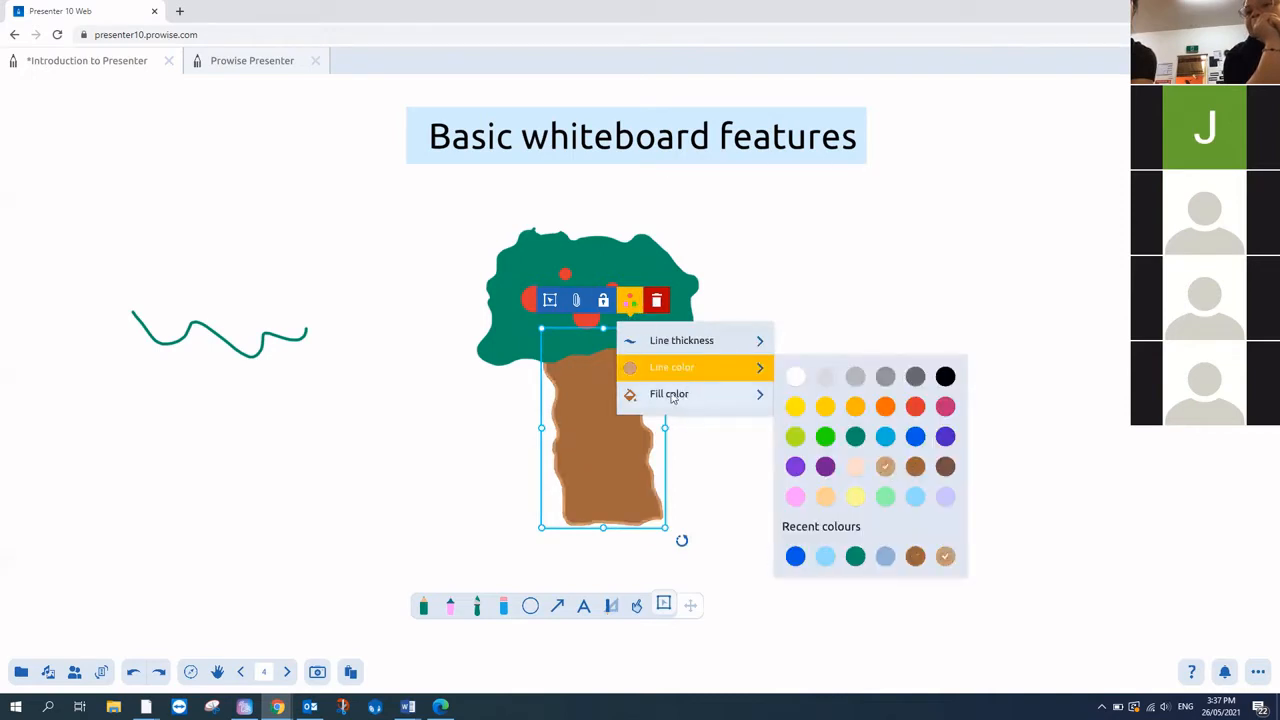
Step: Set the tree trunk's fill colour to light brown, matching its outline, and deselect it
{"action": "left_click", "coordinate": [670, 394]}
{"action": "left_click", "coordinate": [886, 521]}
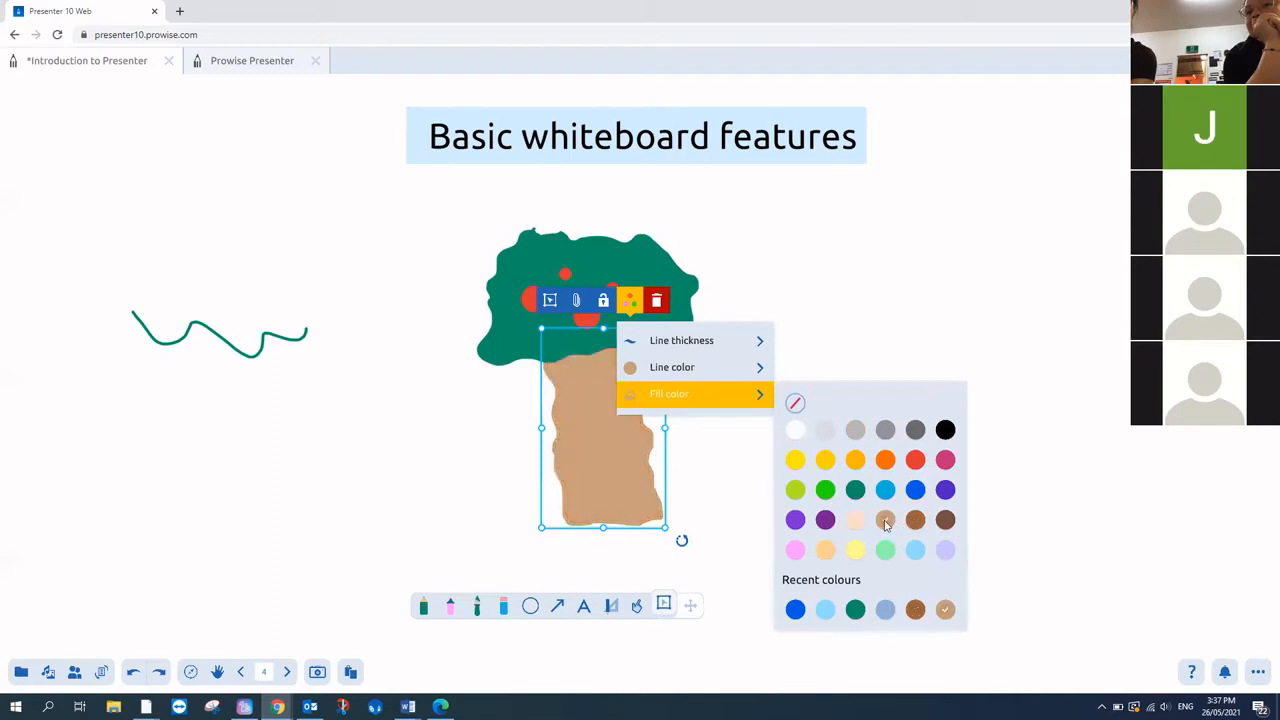
{"action": "left_click", "coordinate": [891, 340]}
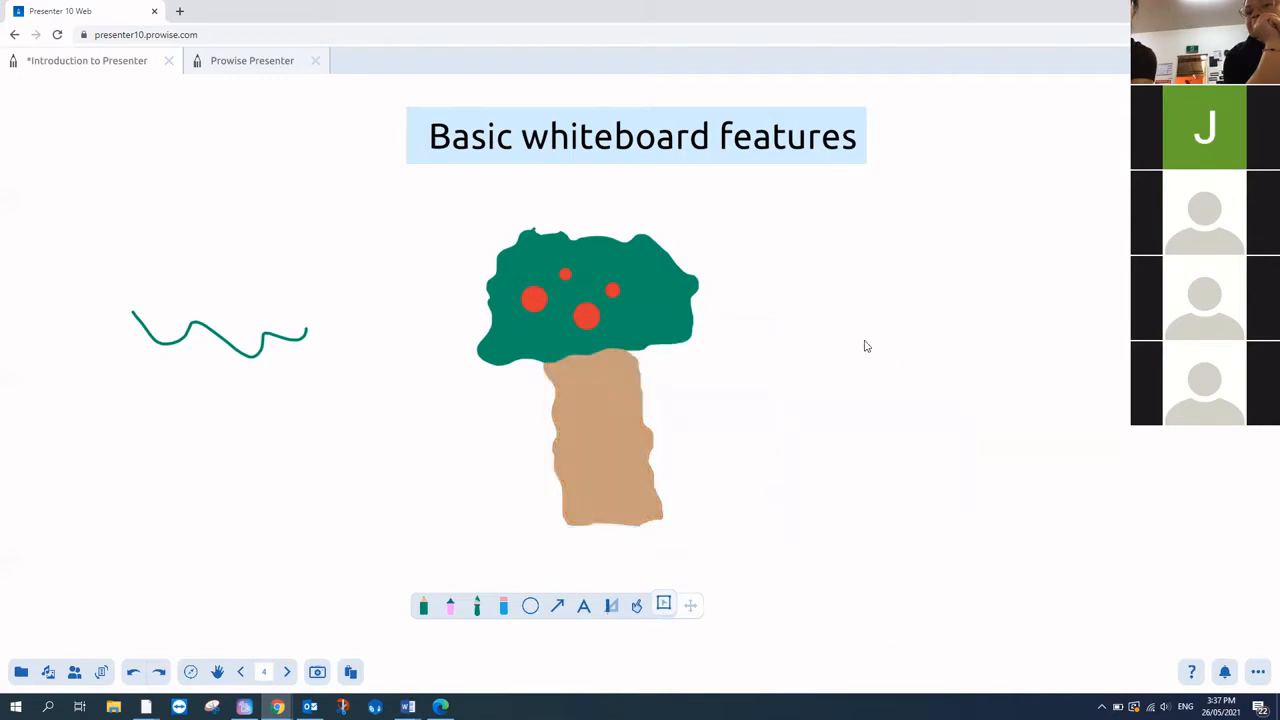
Step: Draw an arrow pointing up and to the right beside the tree, and give it the thickest line
{"action": "left_click", "coordinate": [558, 606]}
{"action": "left_click_drag", "start_coordinate": [776, 453], "coordinate": [928, 352]}
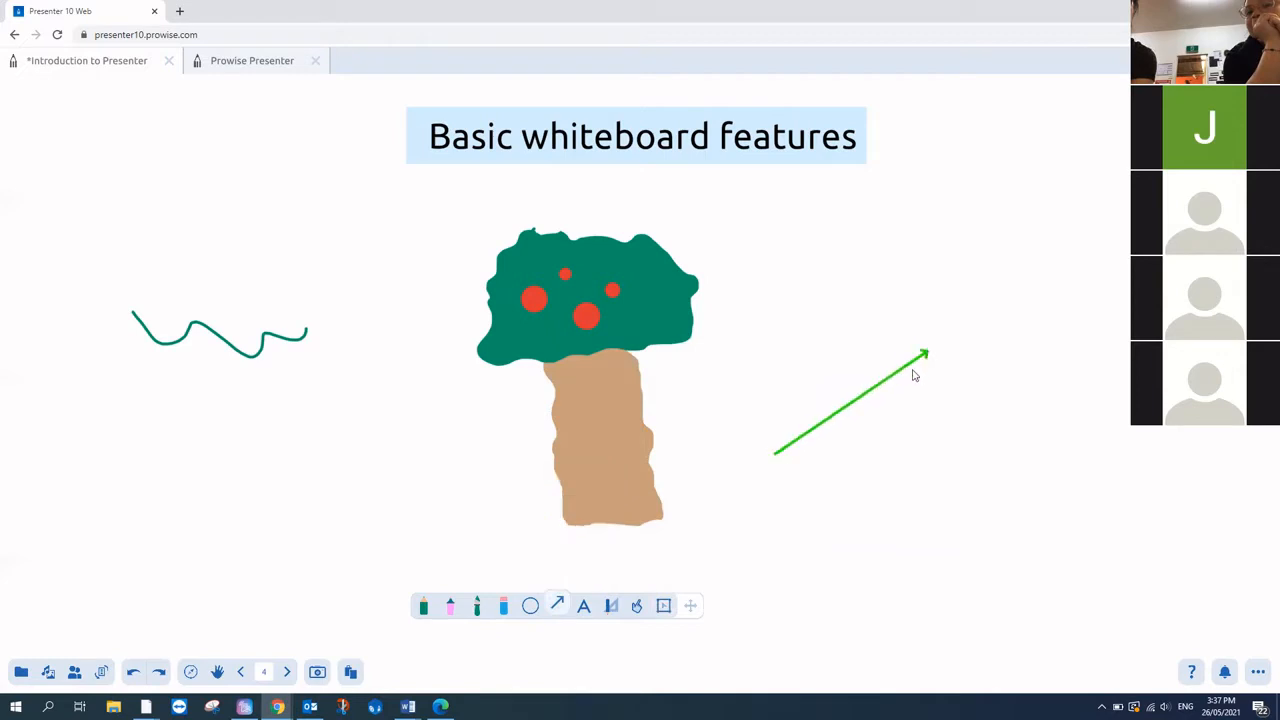
{"action": "left_click", "coordinate": [663, 606]}
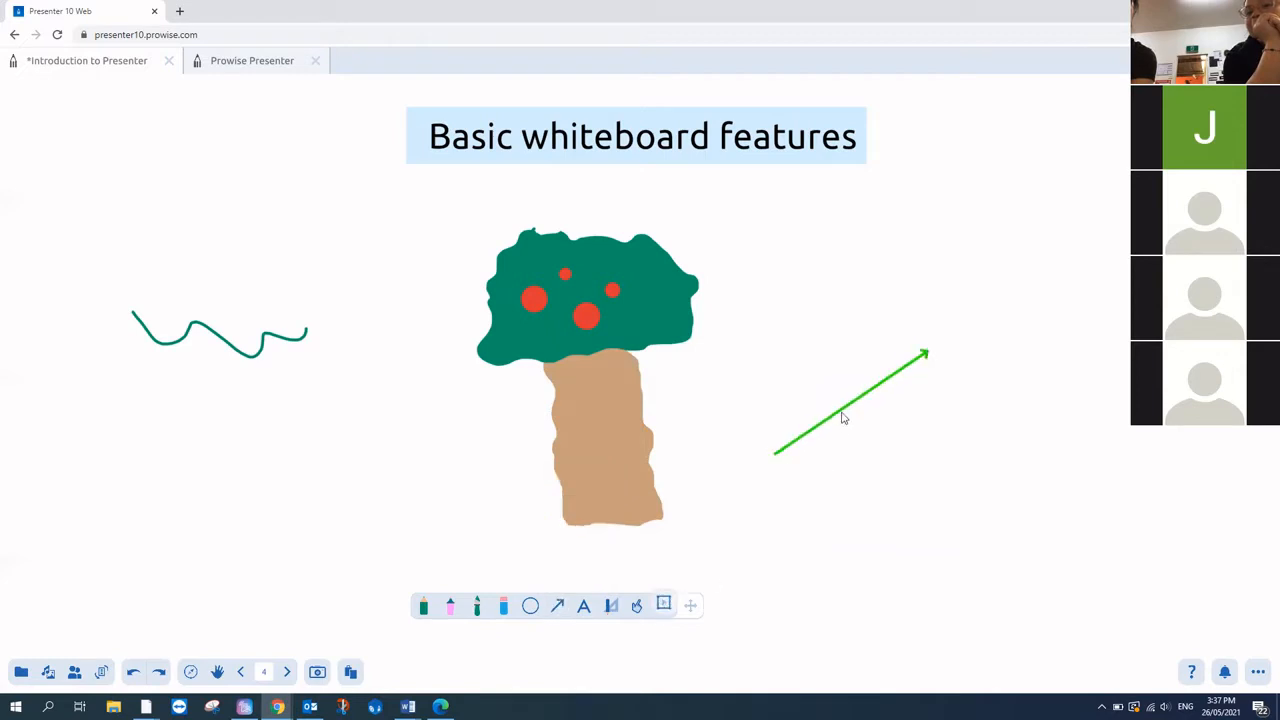
{"action": "left_click", "coordinate": [842, 418]}
{"action": "left_click", "coordinate": [877, 320]}
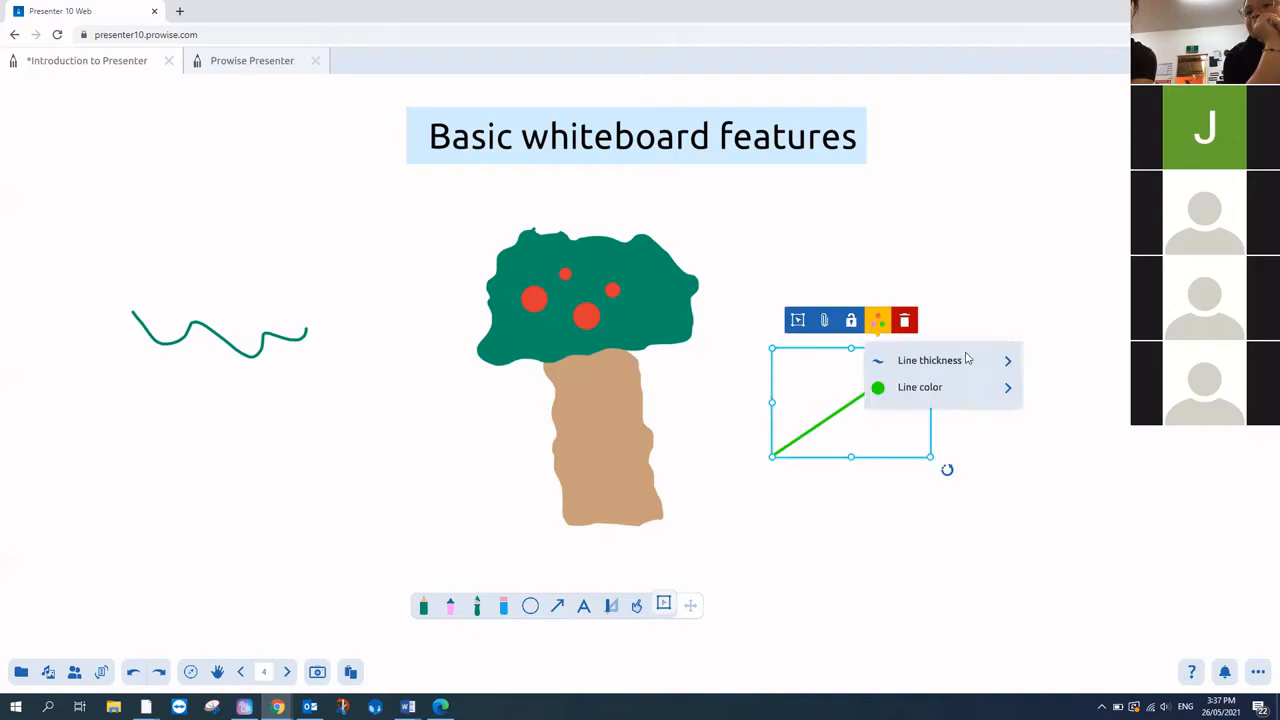
{"action": "left_click", "coordinate": [960, 360]}
{"action": "left_click", "coordinate": [1121, 362]}
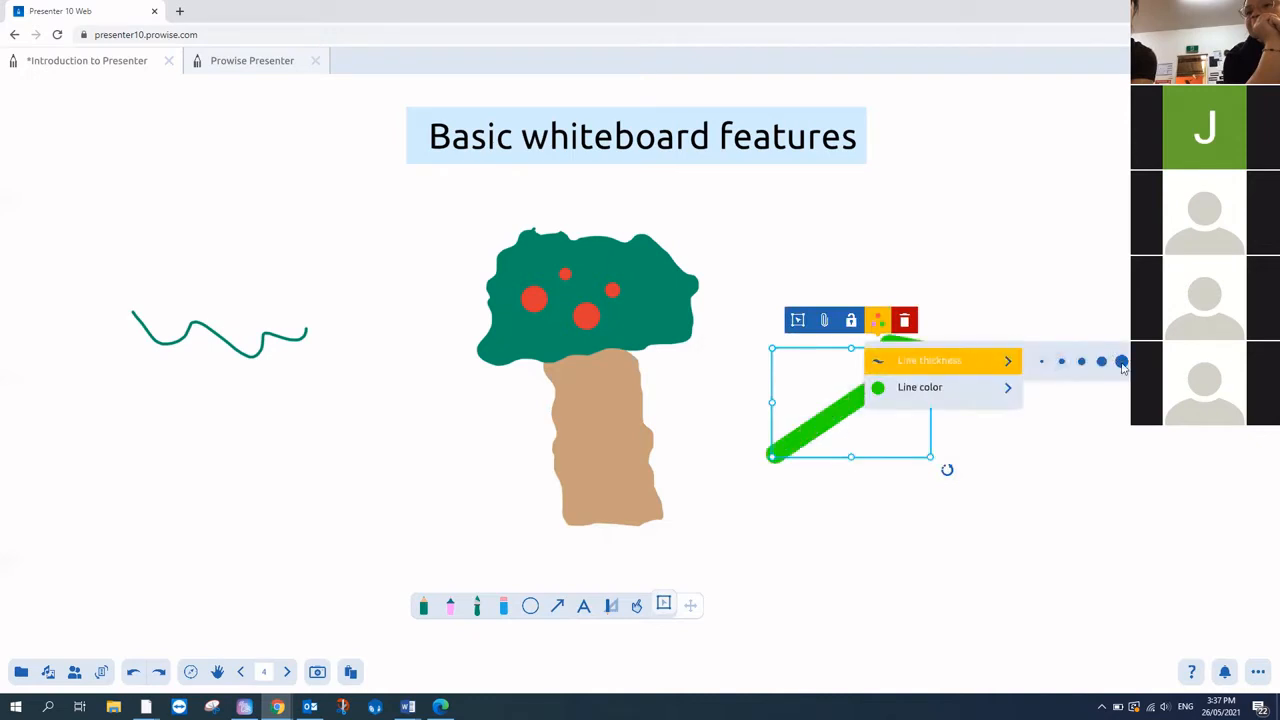
Step: Change the arrow's line colour to grey and deselect it
{"action": "left_click", "coordinate": [975, 389]}
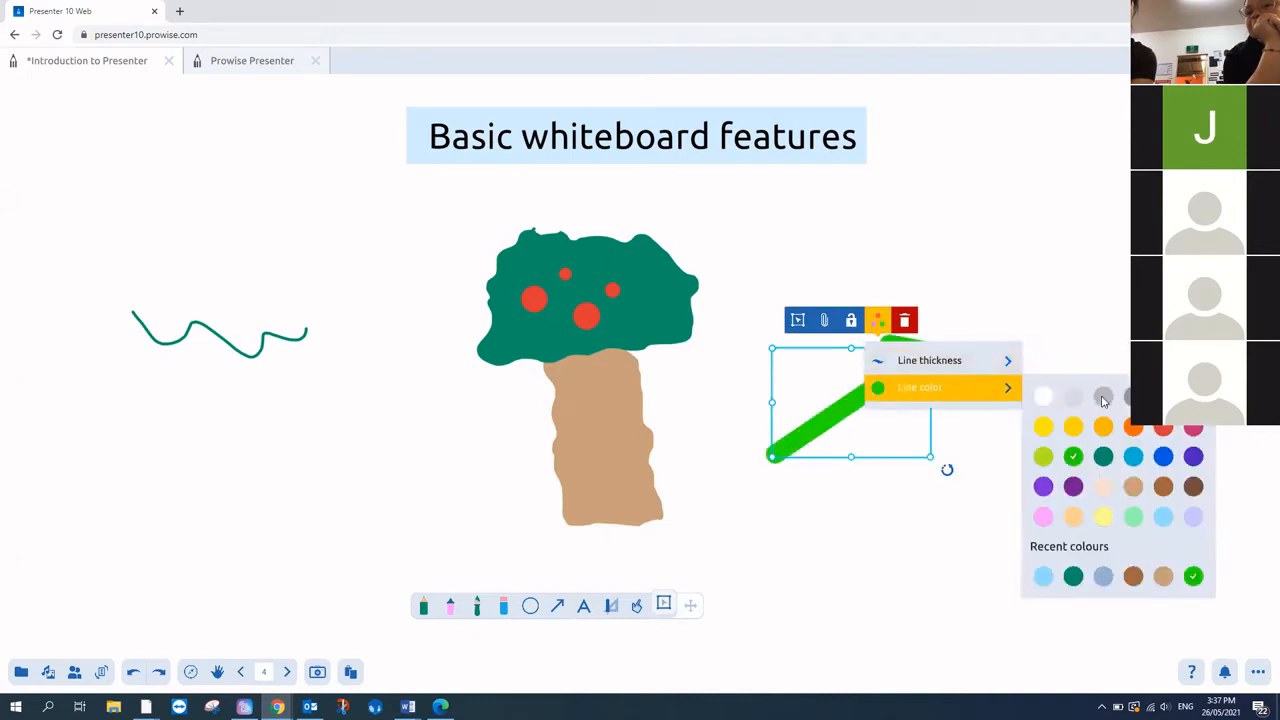
{"action": "left_click", "coordinate": [1103, 397]}
{"action": "left_click", "coordinate": [1050, 290]}
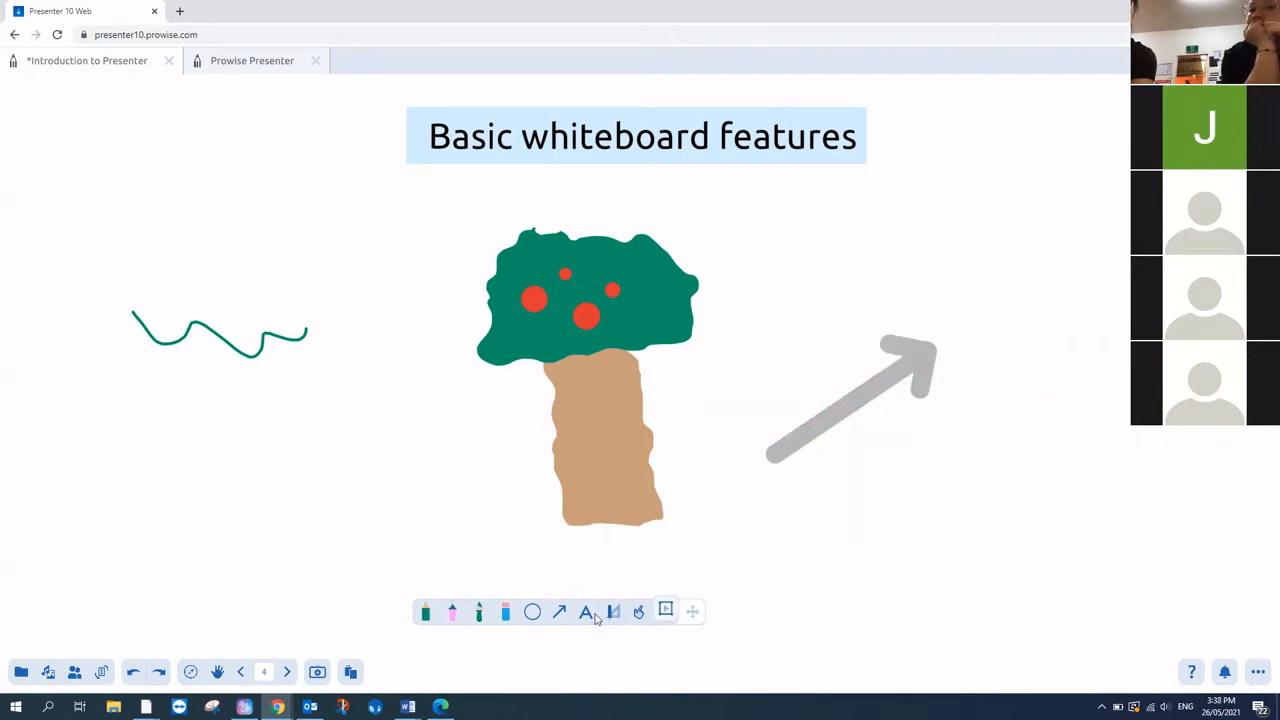
Step: Place a ruler across the tree trunk below the leaves and extend its scale to 10
{"action": "left_click", "coordinate": [614, 612]}
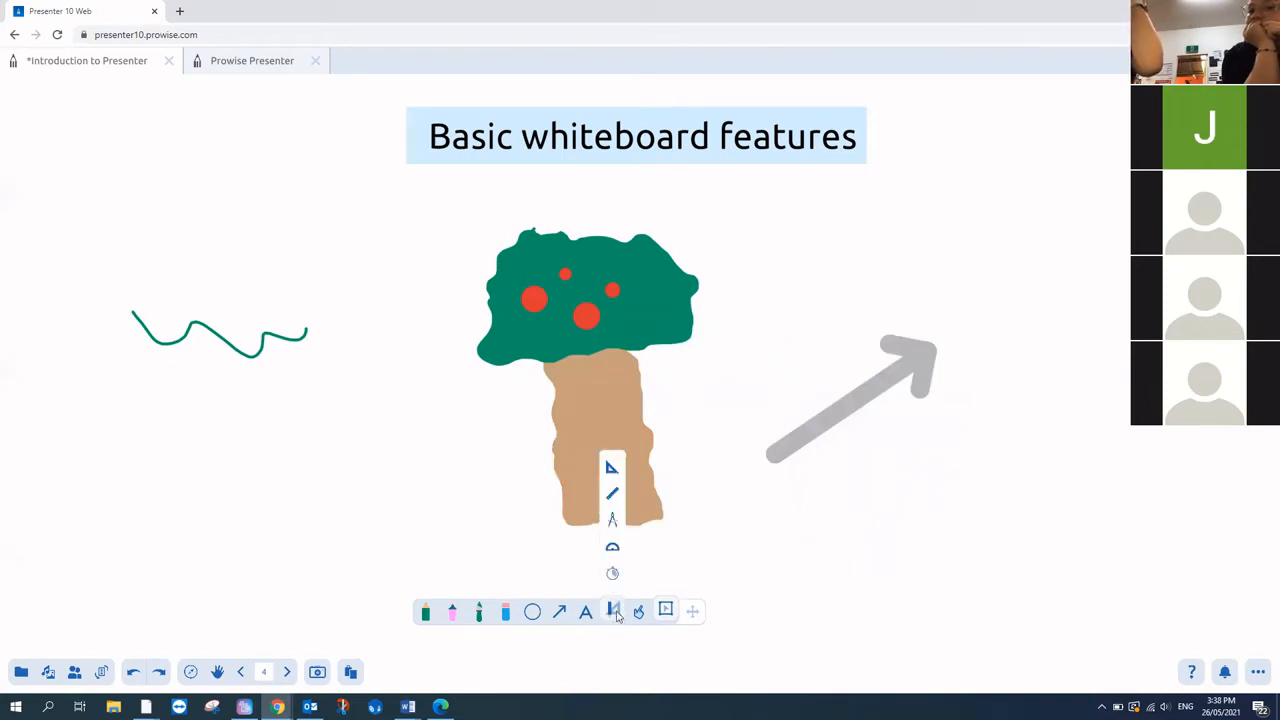
{"action": "left_click", "coordinate": [613, 495]}
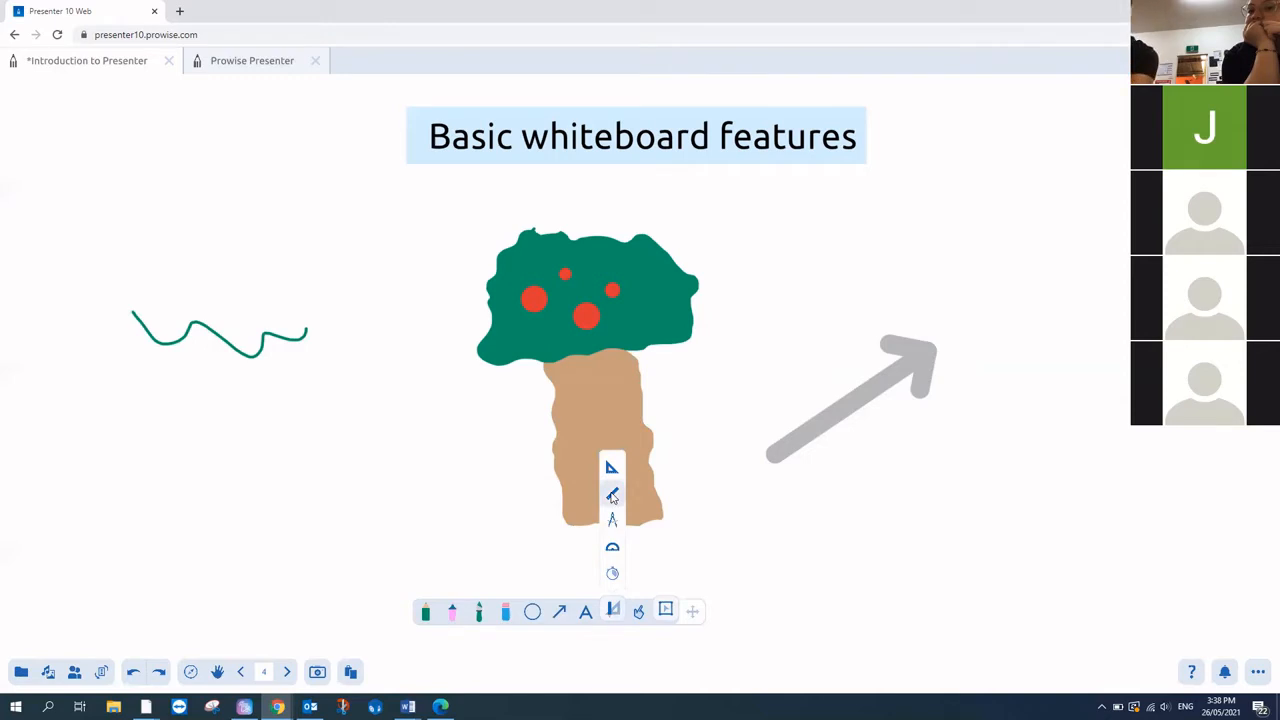
{"action": "left_click_drag", "start_coordinate": [873, 362], "coordinate": [883, 459]}
{"action": "left_click_drag", "start_coordinate": [1014, 493], "coordinate": [1186, 511]}
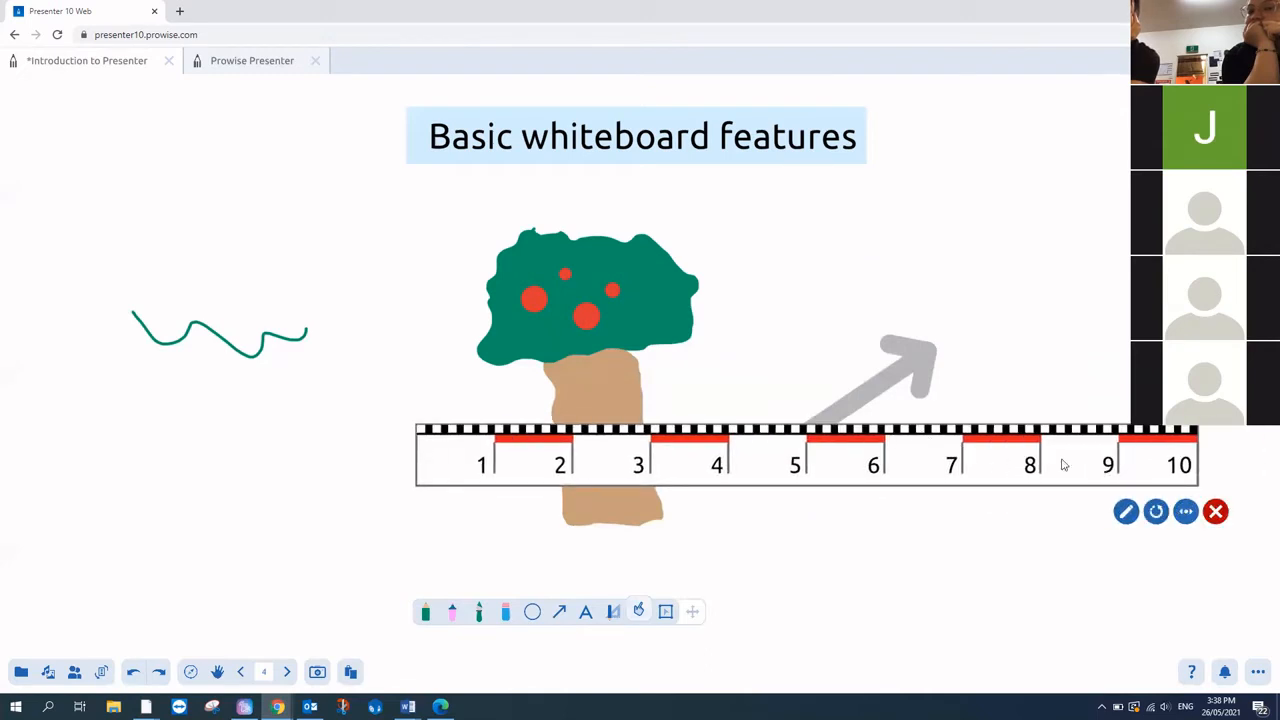
Step: Draw a straight green line along the ruler's upper edge, from near its start to the 3 mark, and remove the ruler
{"action": "left_click", "coordinate": [1125, 513]}
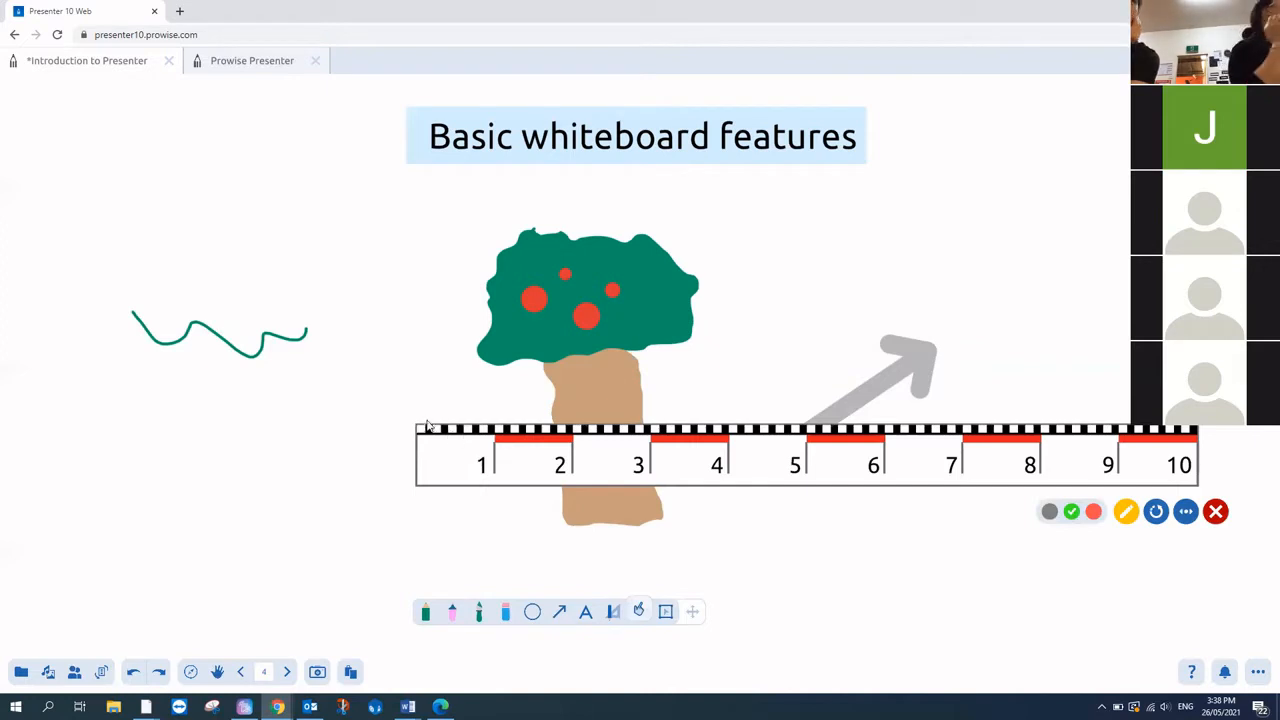
{"action": "left_click_drag", "start_coordinate": [429, 430], "coordinate": [649, 431]}
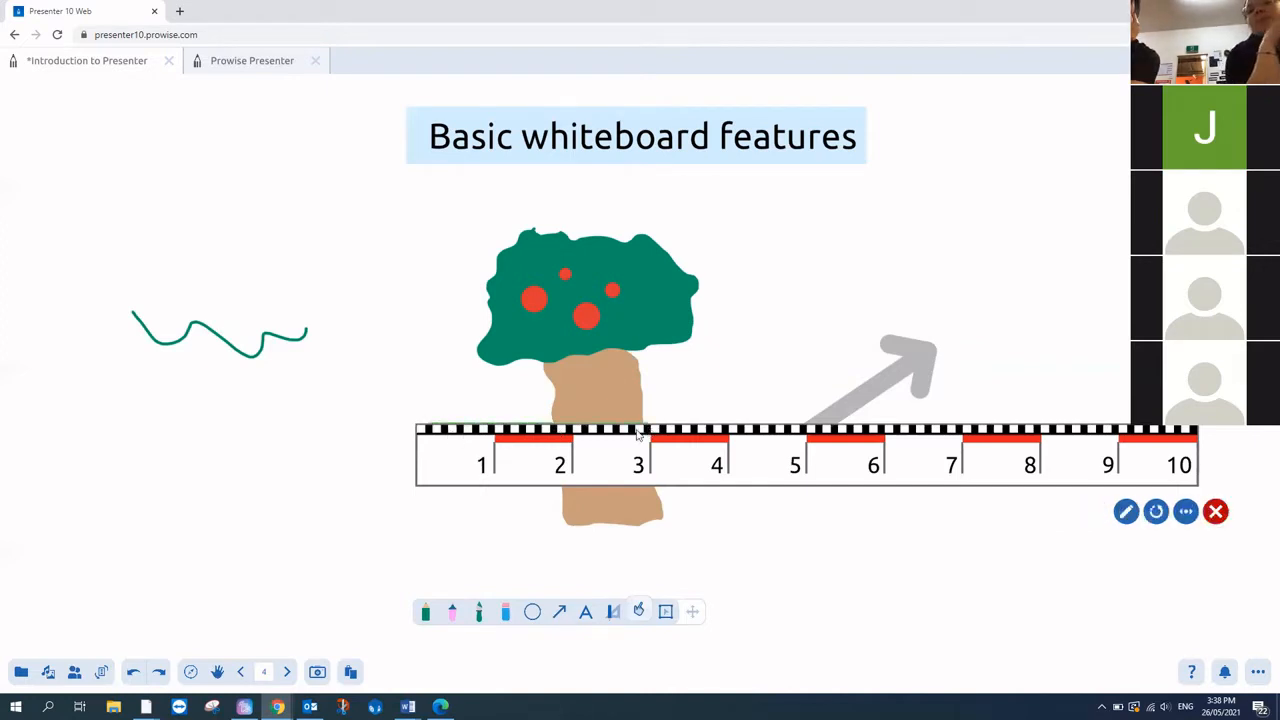
{"action": "left_click", "coordinate": [1216, 518]}
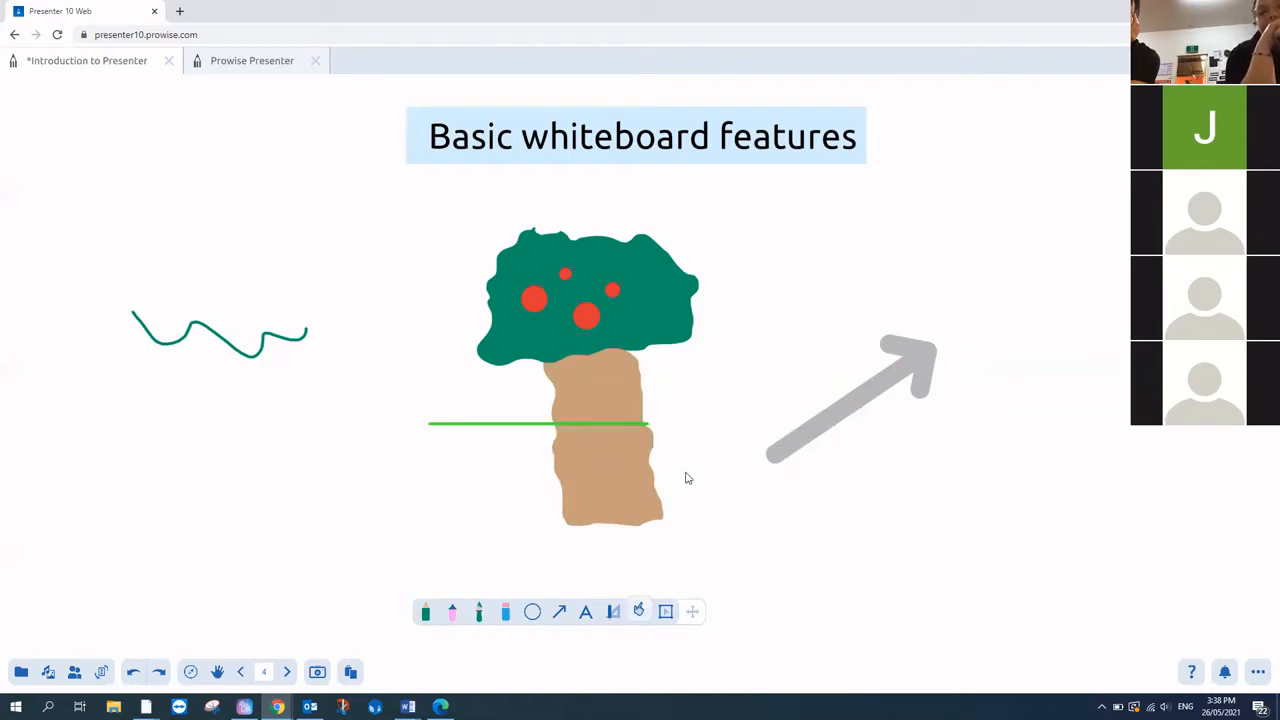
{"action": "left_click", "coordinate": [614, 617]}
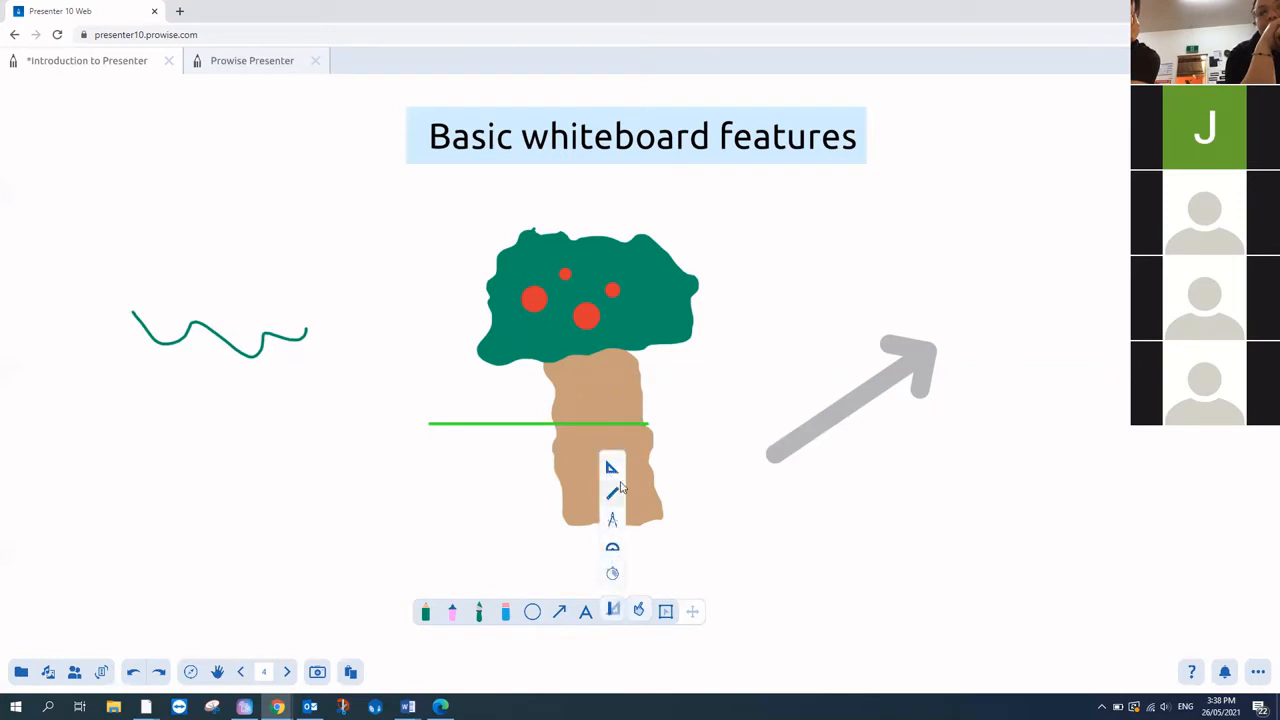
{"action": "left_click", "coordinate": [798, 529]}
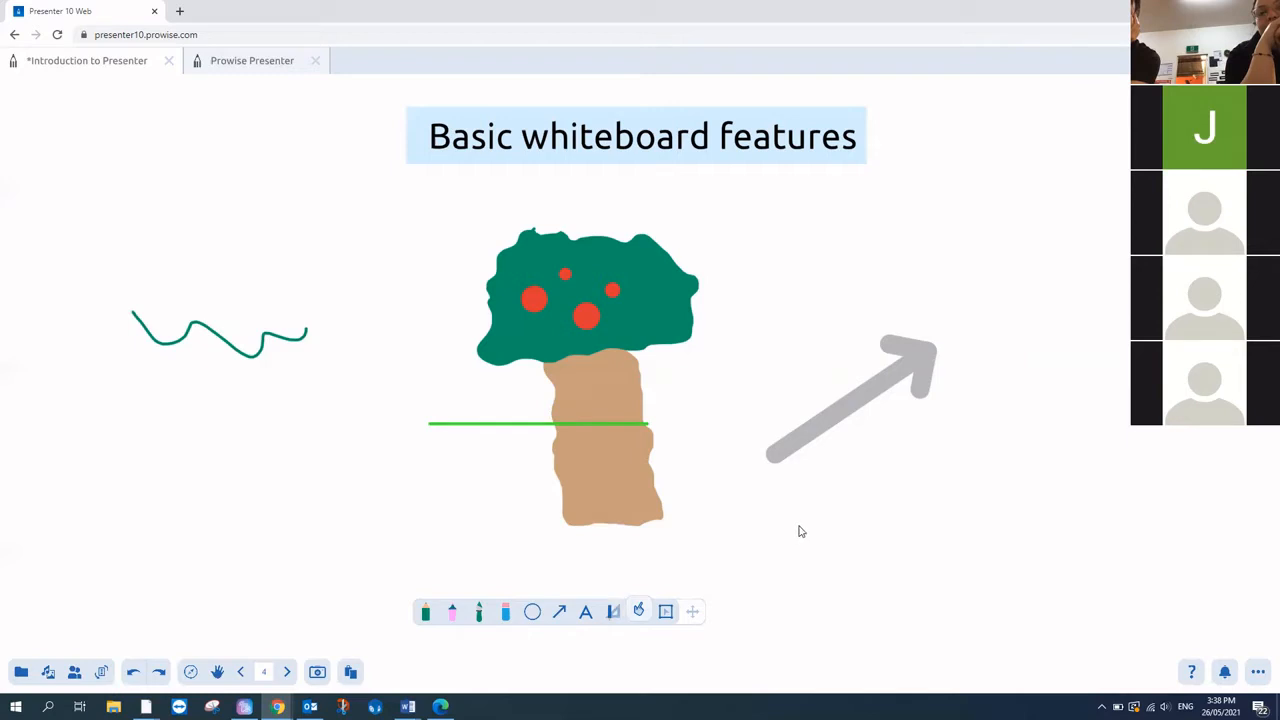
Step: Go to page 5 on embedding images and look over the media library's categories
{"action": "left_click", "coordinate": [286, 672]}
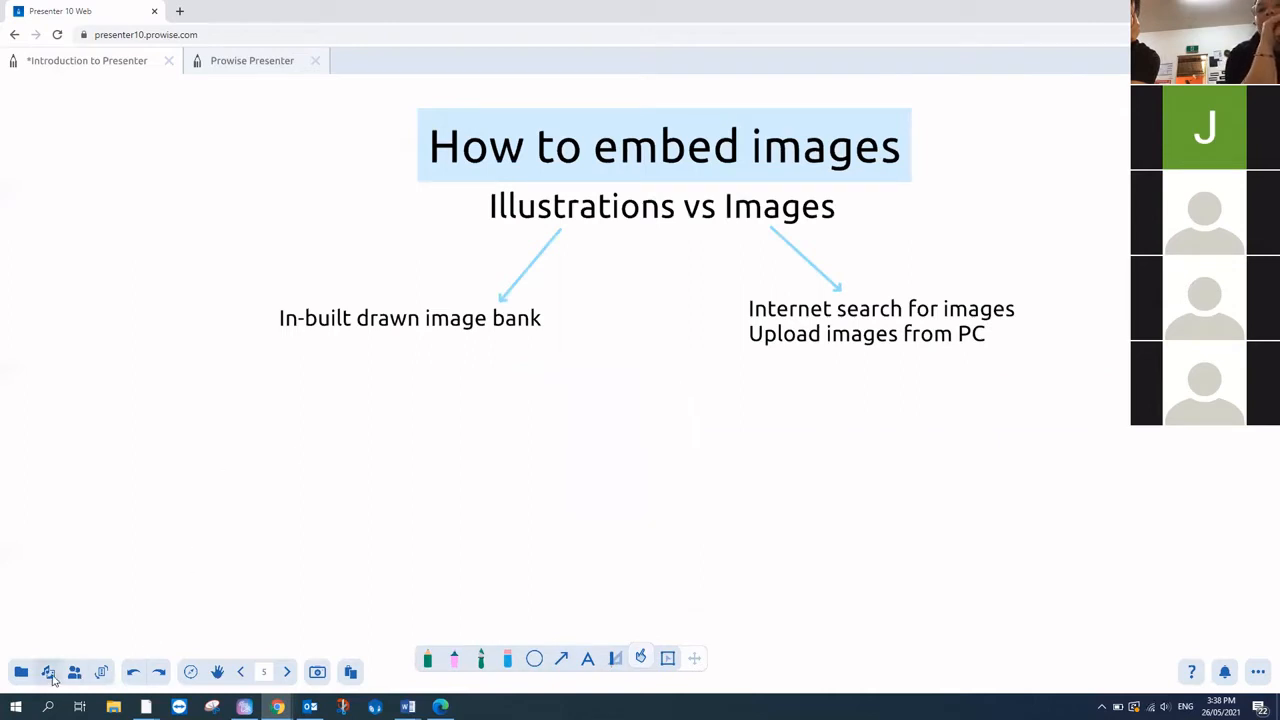
{"action": "left_click", "coordinate": [47, 674]}
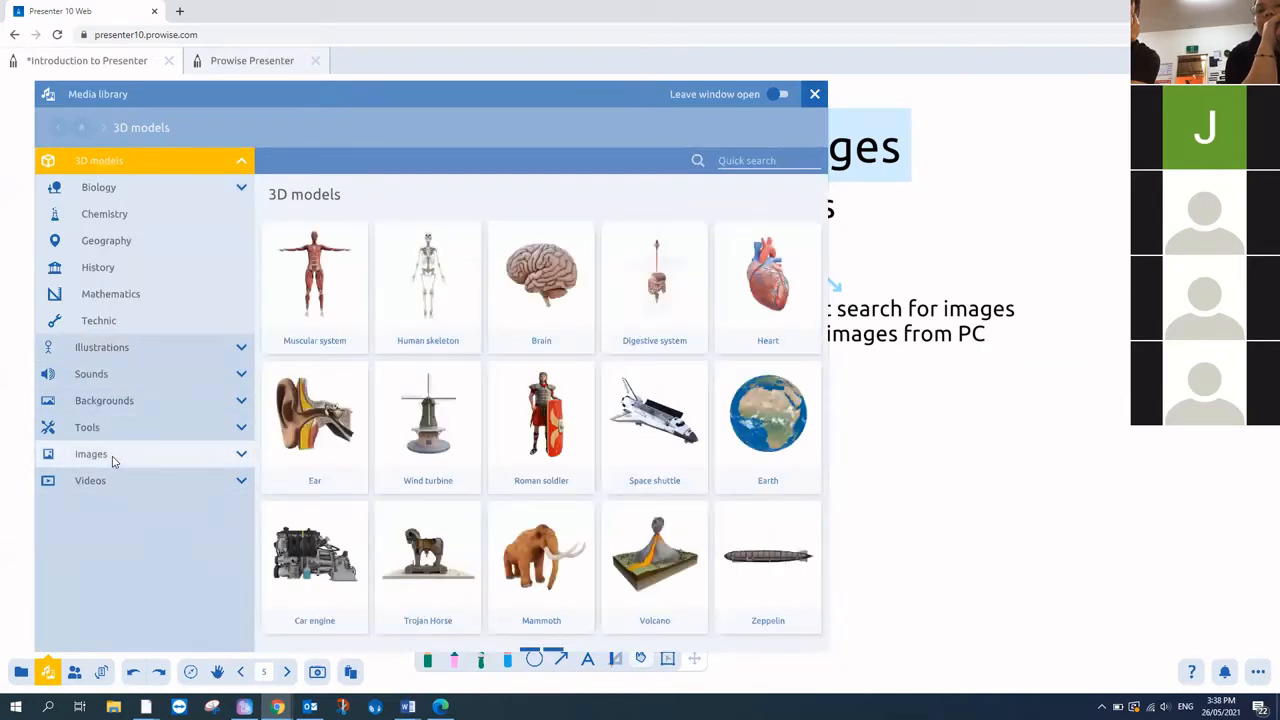
{"action": "left_click", "coordinate": [52, 670]}
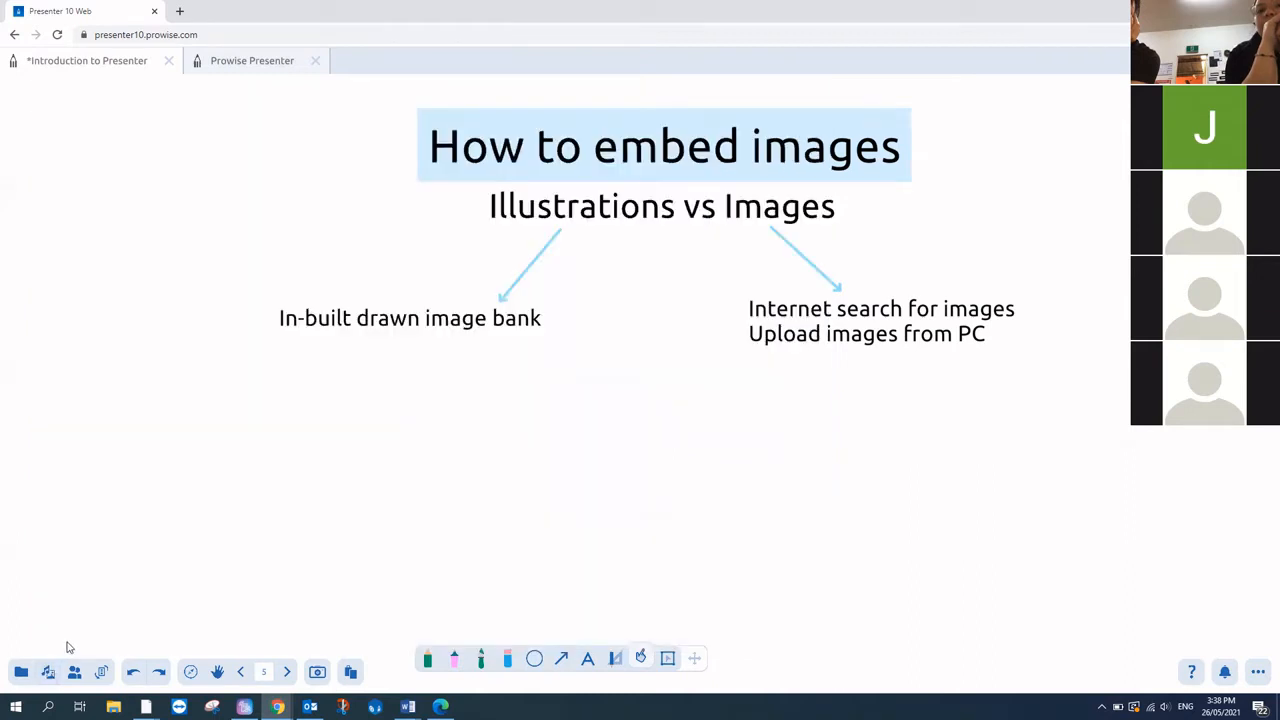
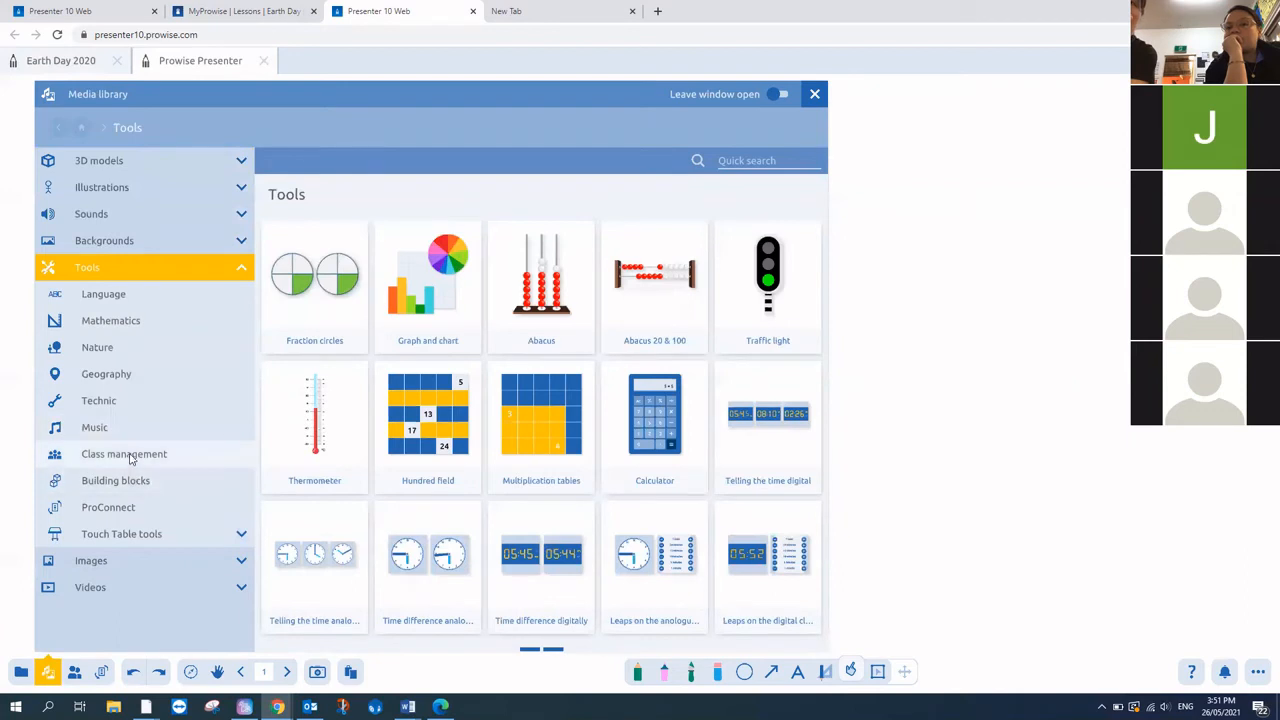
Step: Insert the Dice tool from the Class management tools in the media library
{"action": "left_click", "coordinate": [131, 456]}
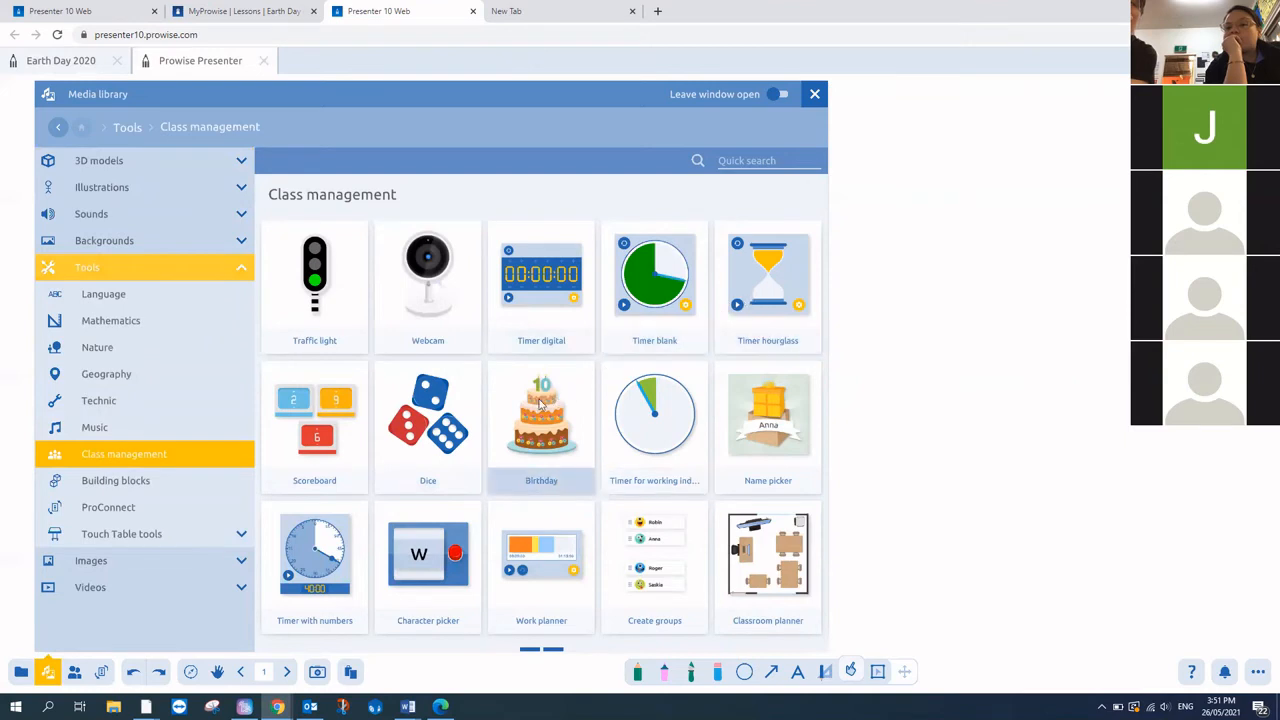
{"action": "left_click", "coordinate": [426, 428]}
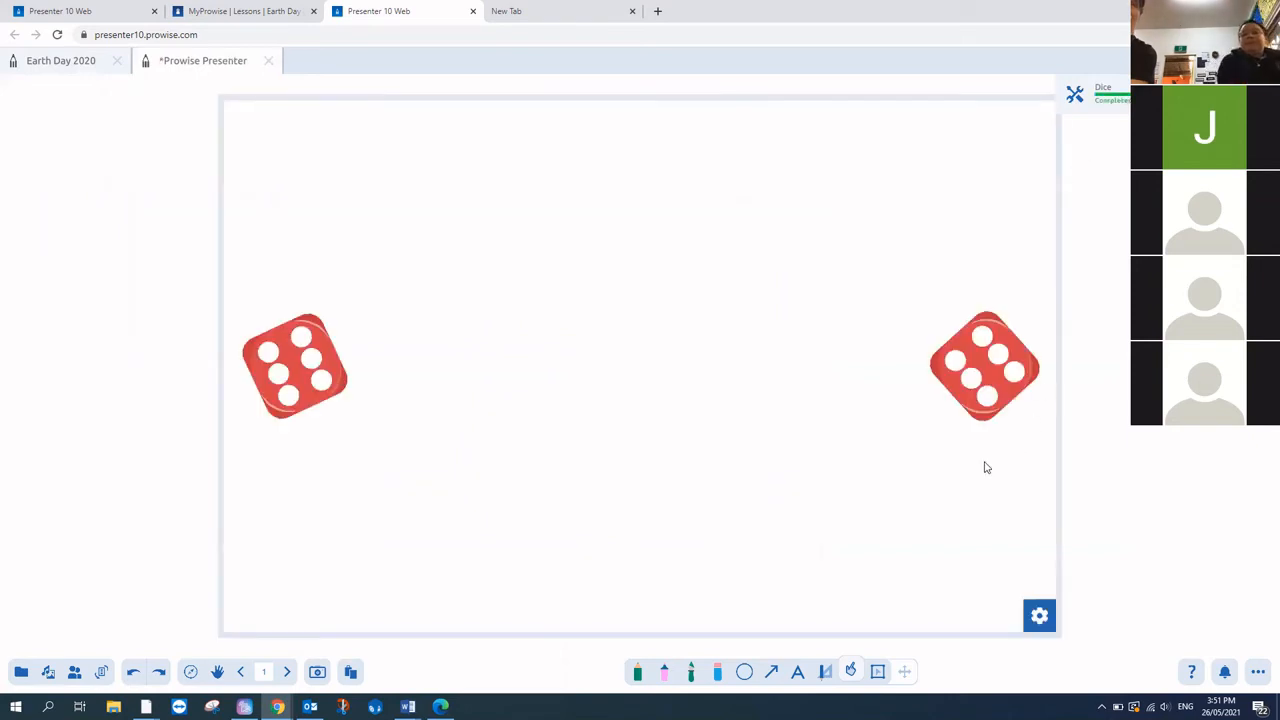
Step: Unlock the dice board, shrink it to about two thirds of its size and move it up the page
{"action": "left_click", "coordinate": [879, 672]}
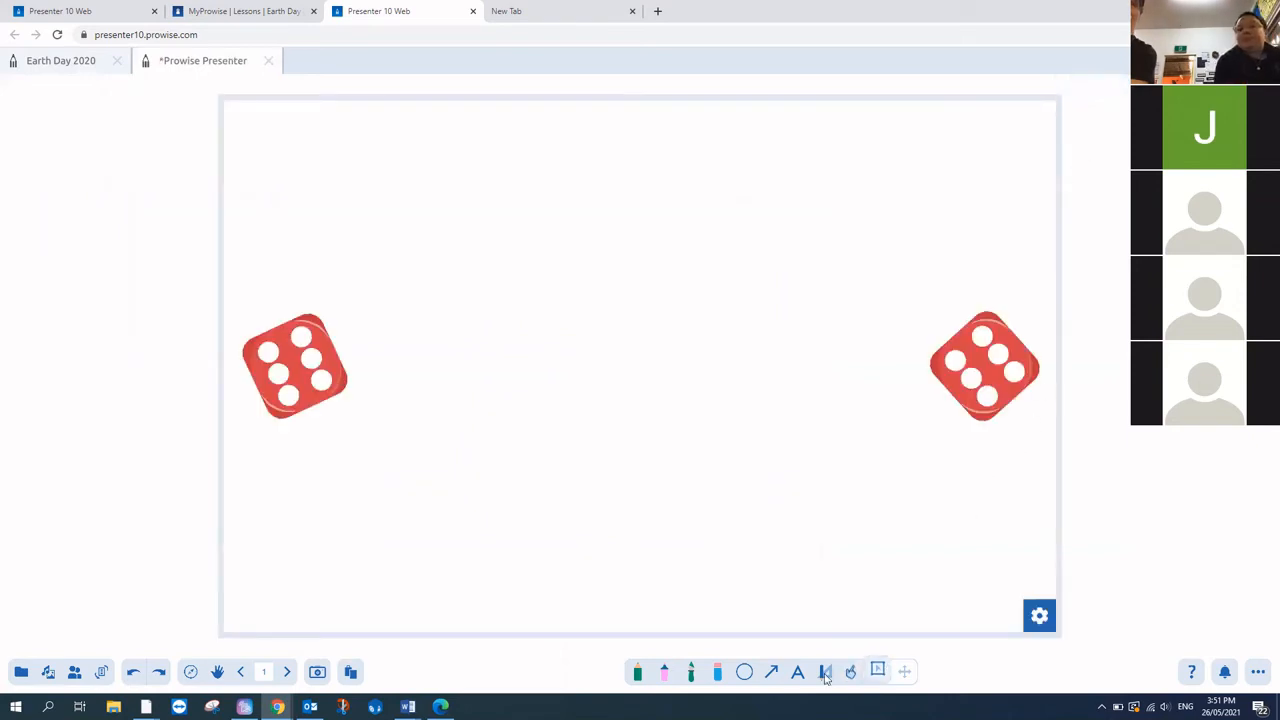
{"action": "left_click", "coordinate": [869, 632]}
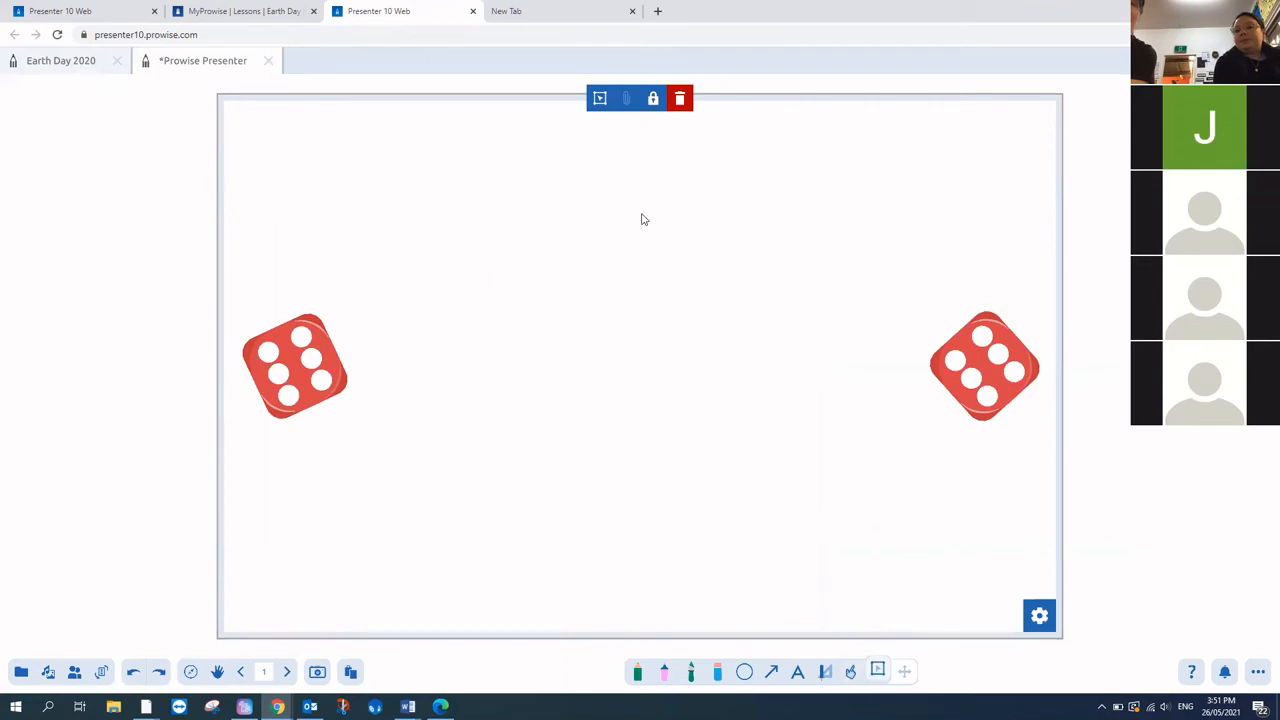
{"action": "left_click", "coordinate": [654, 99]}
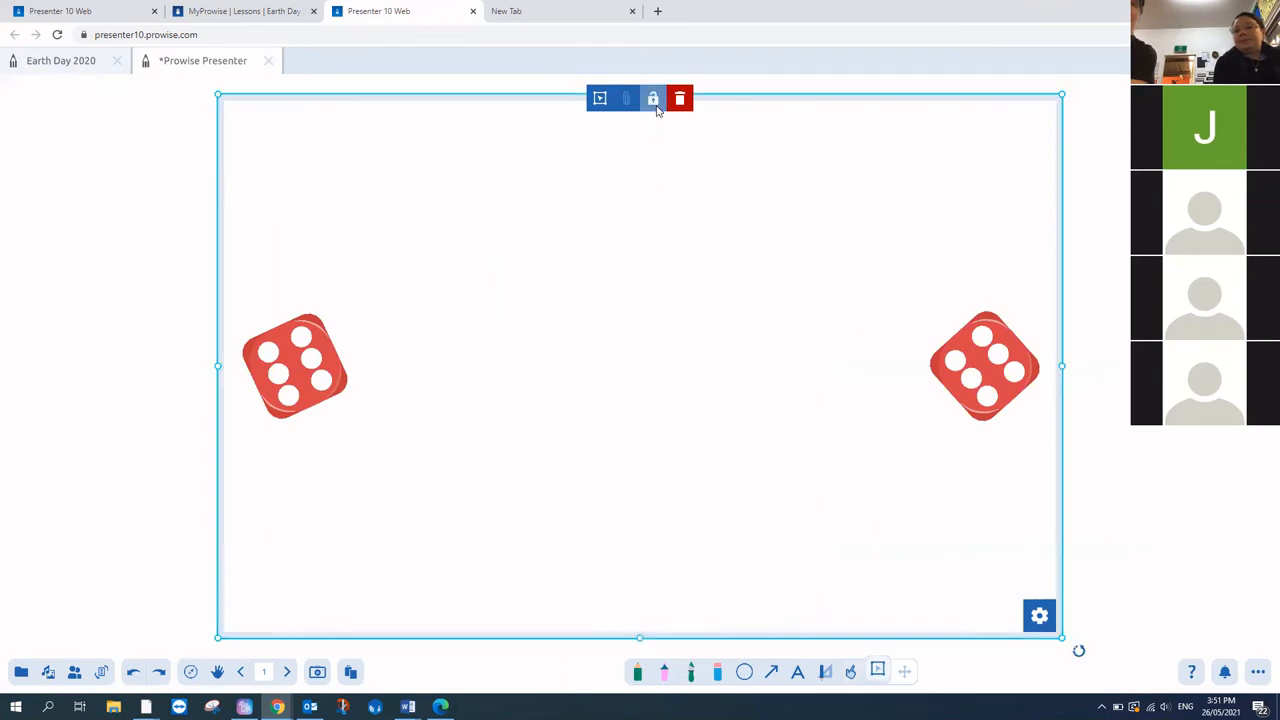
{"action": "left_click_drag", "start_coordinate": [1062, 94], "coordinate": [782, 276]}
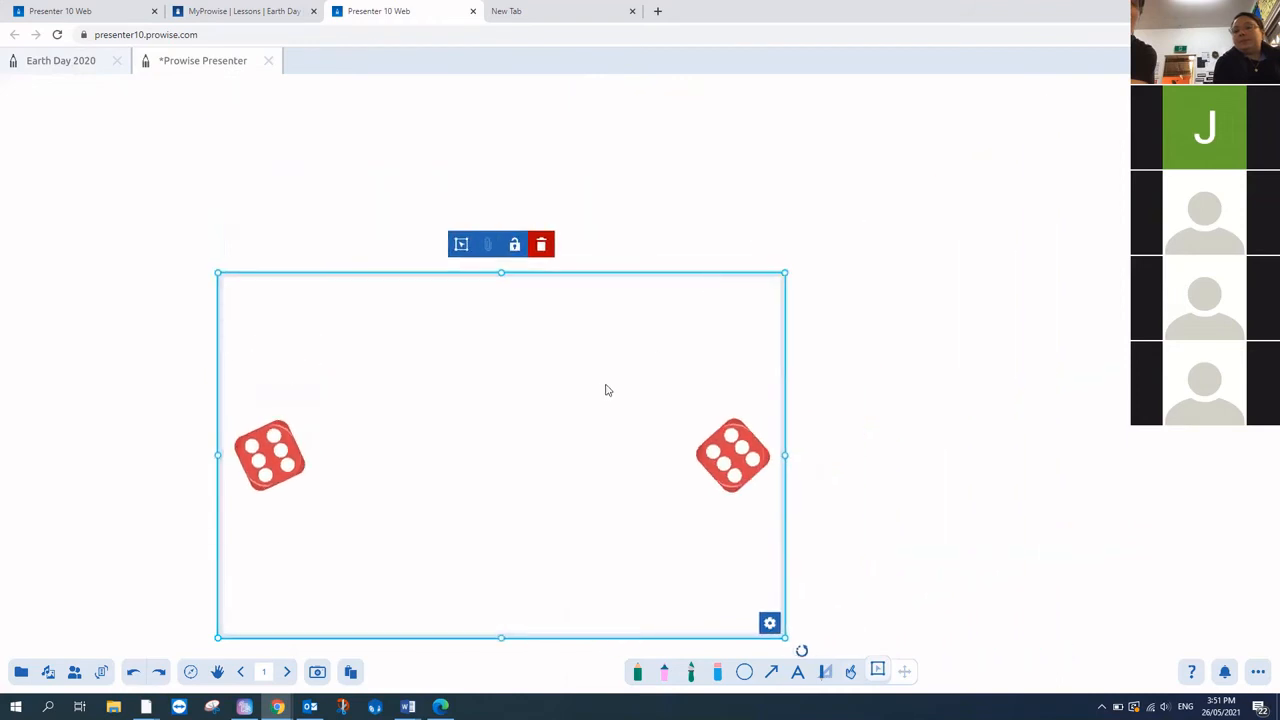
{"action": "left_click_drag", "start_coordinate": [606, 386], "coordinate": [541, 341]}
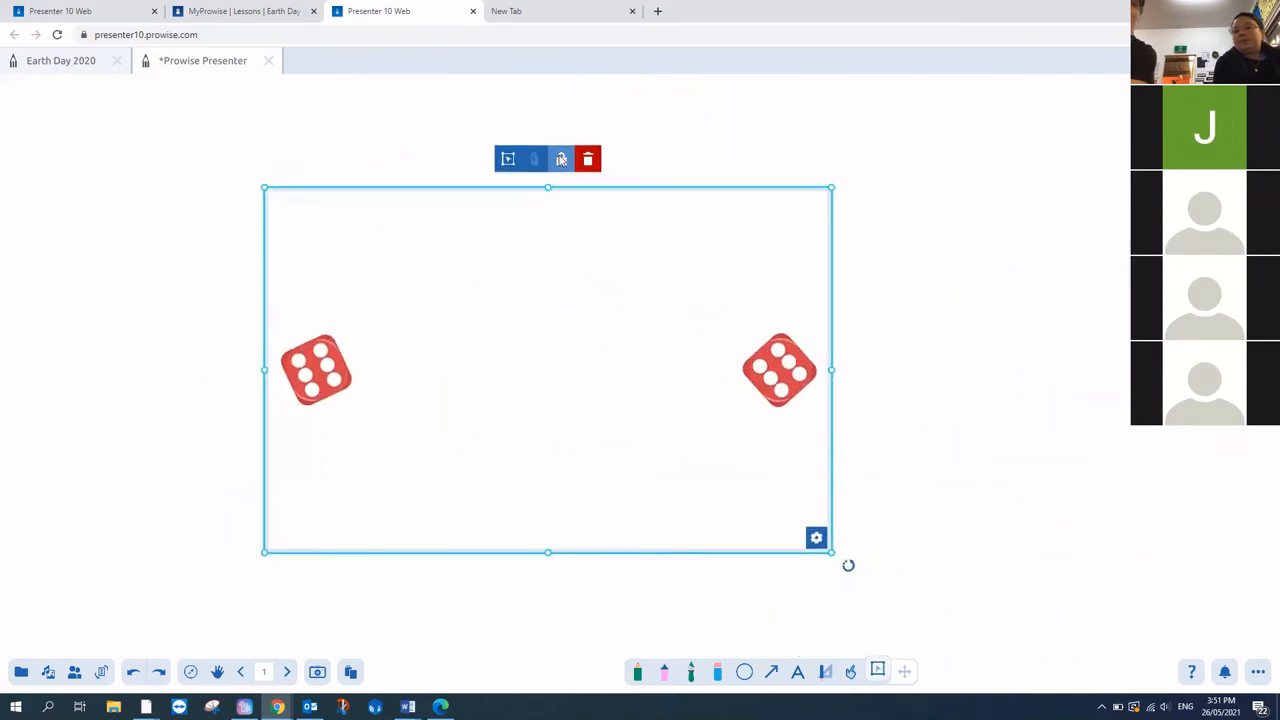
Step: Lock and unlock the dice board, and shift it slightly up and to the left
{"action": "left_click", "coordinate": [561, 159]}
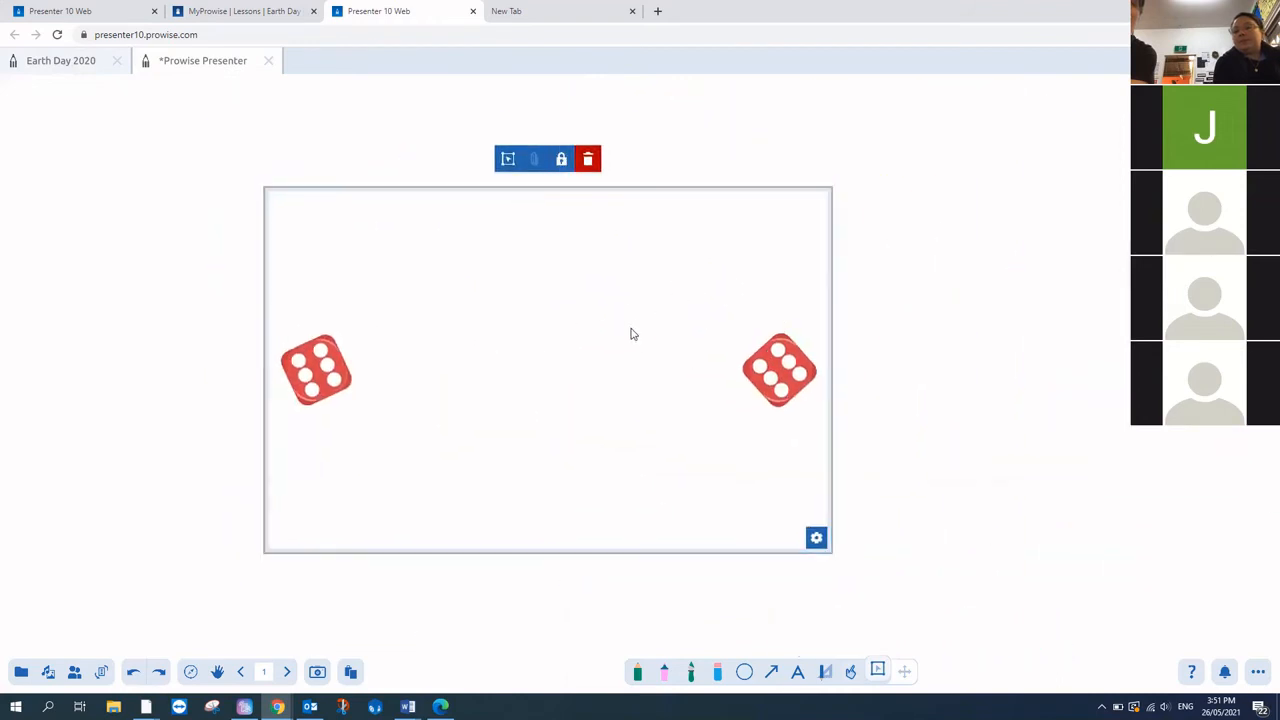
{"action": "left_click", "coordinate": [565, 162]}
{"action": "left_click_drag", "start_coordinate": [577, 289], "coordinate": [503, 268]}
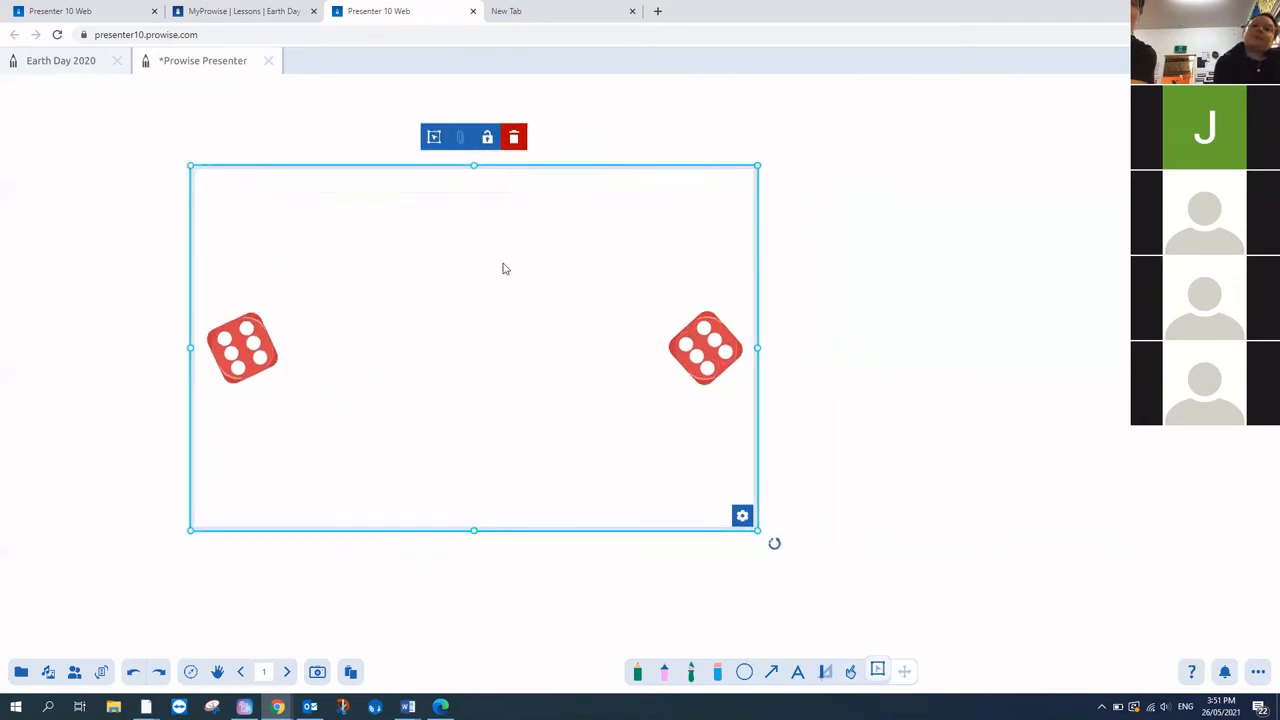
Step: Roll the two dice on the board and view the options for number of dice and colour
{"action": "left_click", "coordinate": [851, 671]}
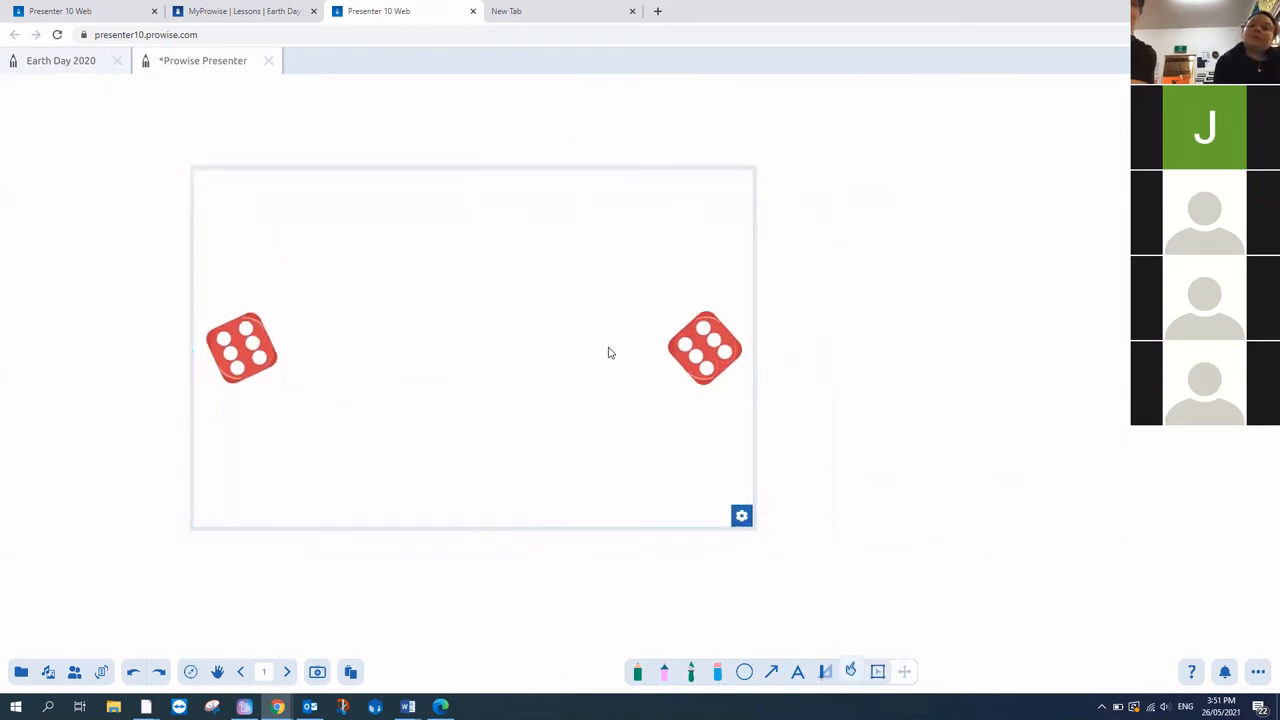
{"action": "left_click", "coordinate": [609, 352]}
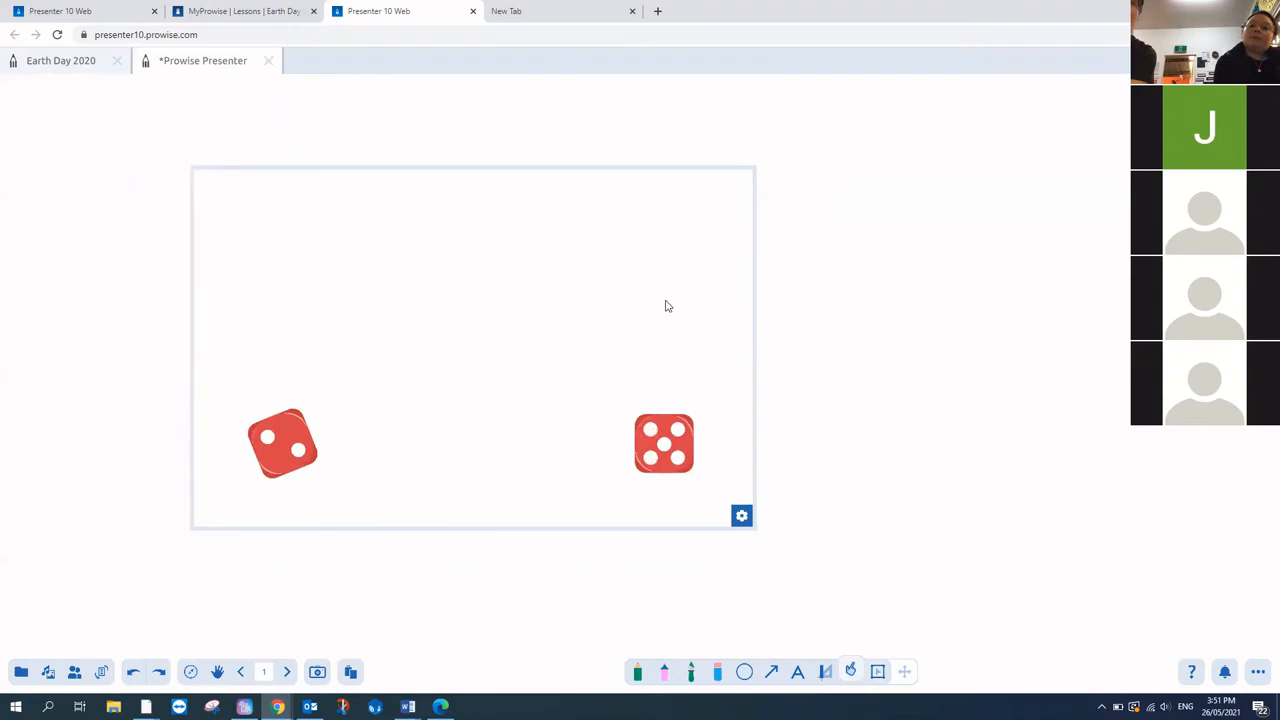
{"action": "left_click", "coordinate": [735, 519]}
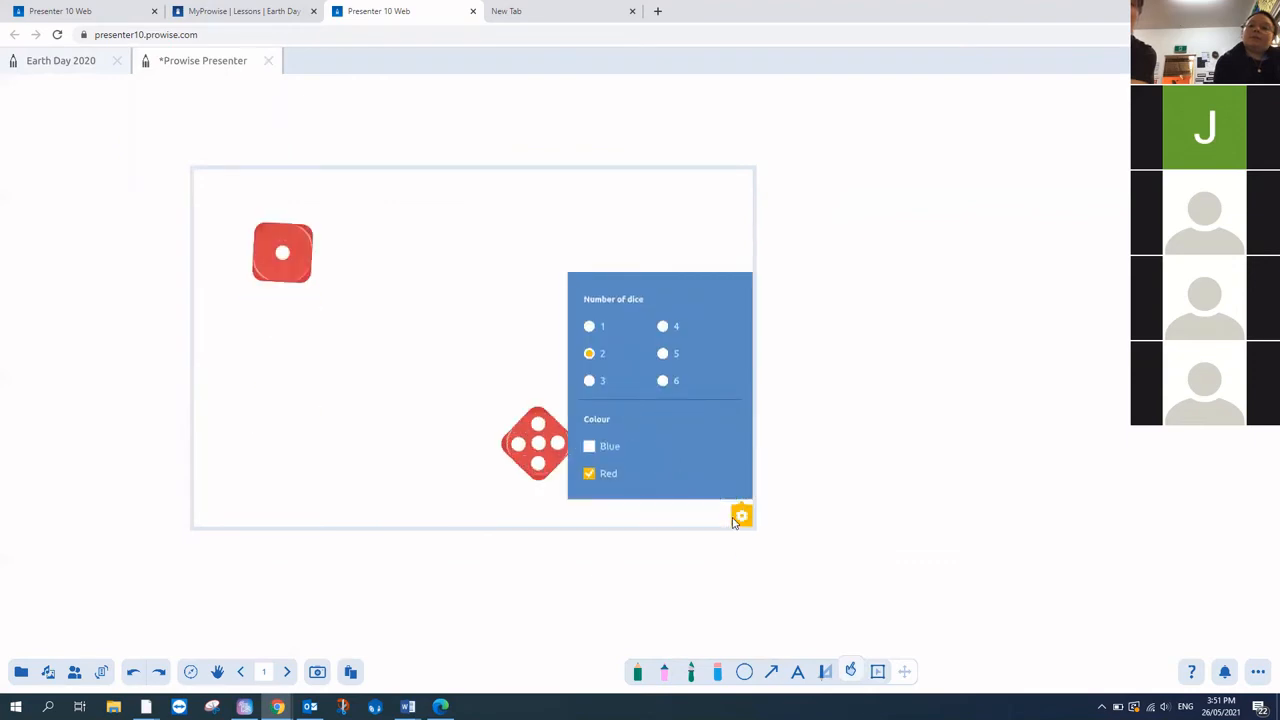
{"action": "left_click", "coordinate": [740, 516]}
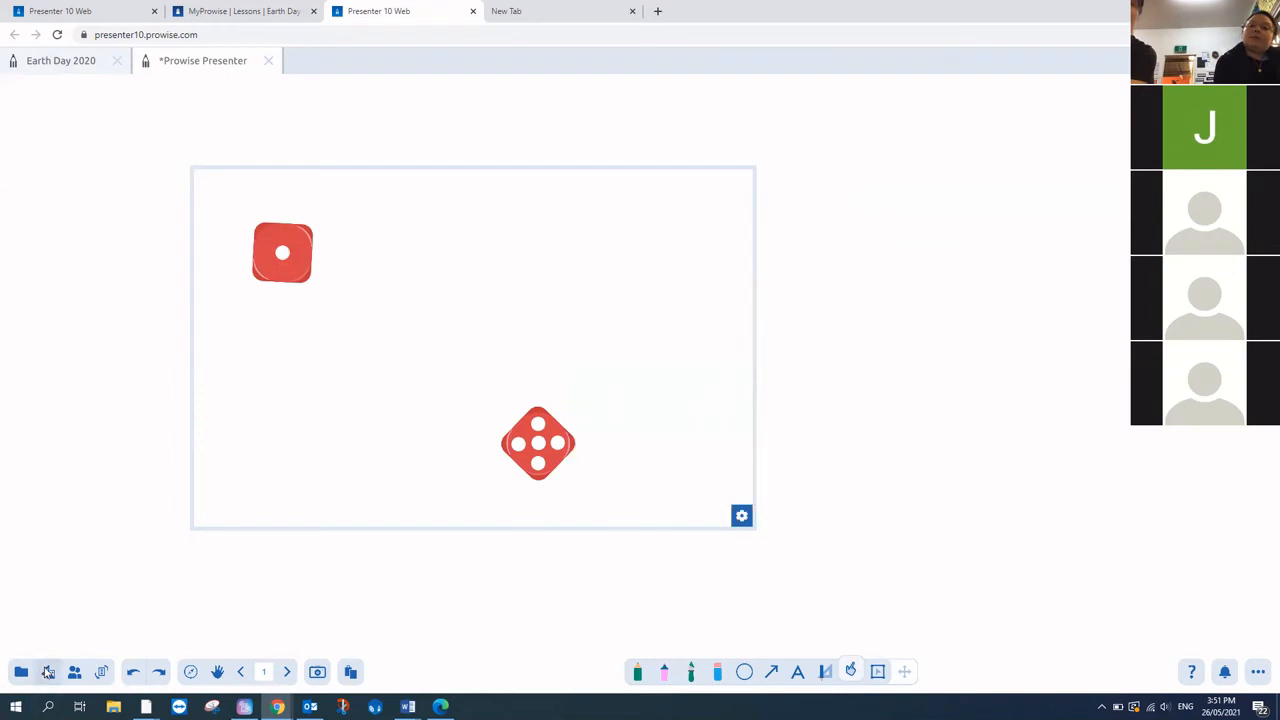
{"action": "left_click", "coordinate": [50, 673]}
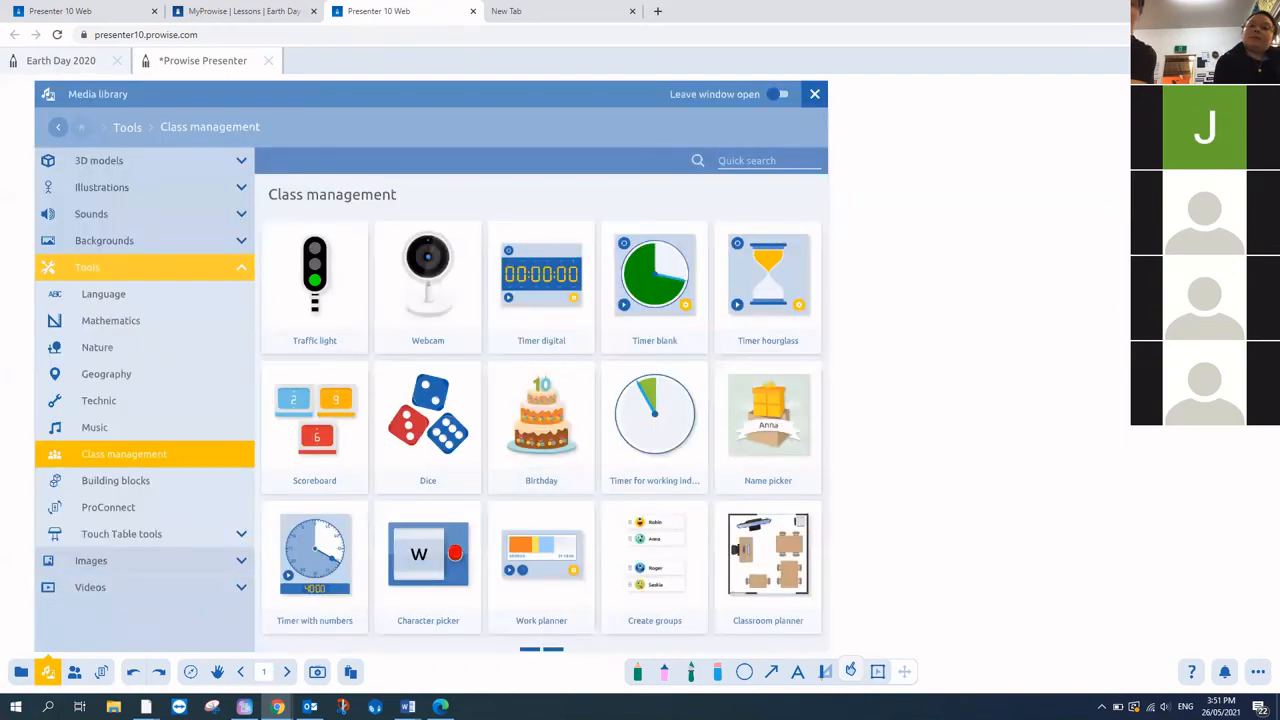
{"action": "left_click", "coordinate": [1126, 311]}
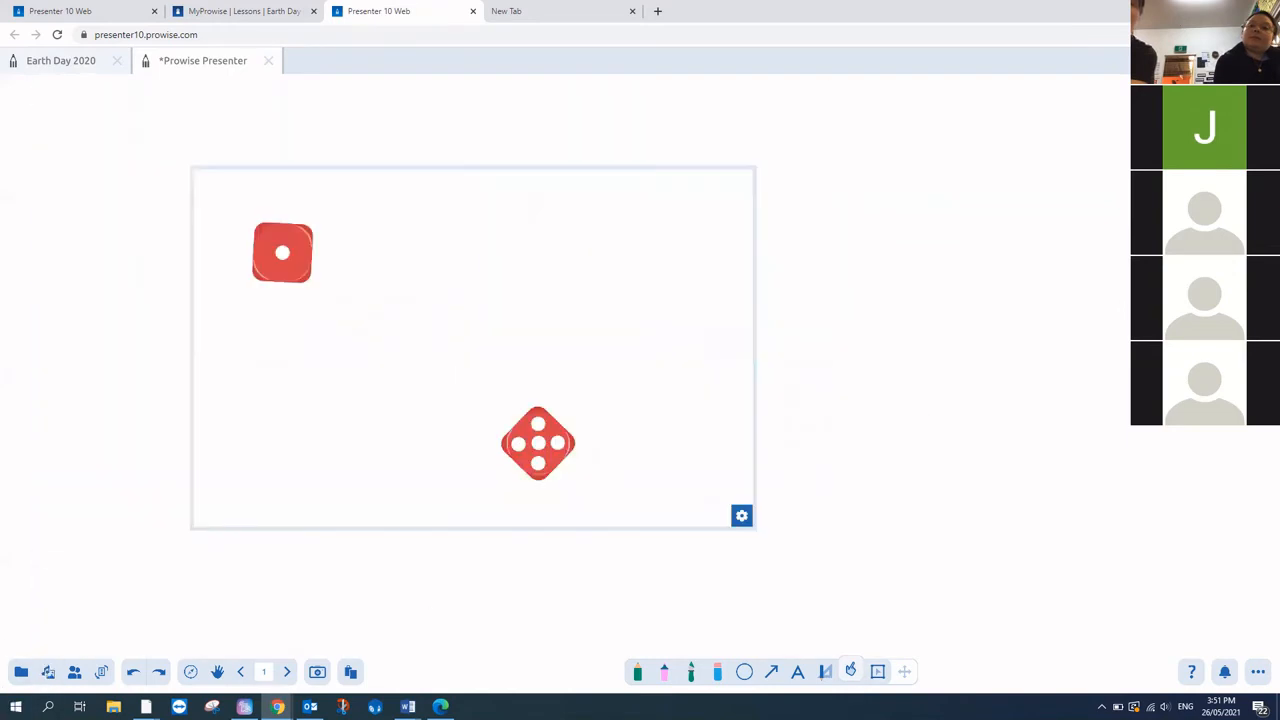
Step: Add a new page after the dice page and give it the Lines blue background from the media library
{"action": "left_click", "coordinate": [287, 671]}
{"action": "left_click", "coordinate": [48, 673]}
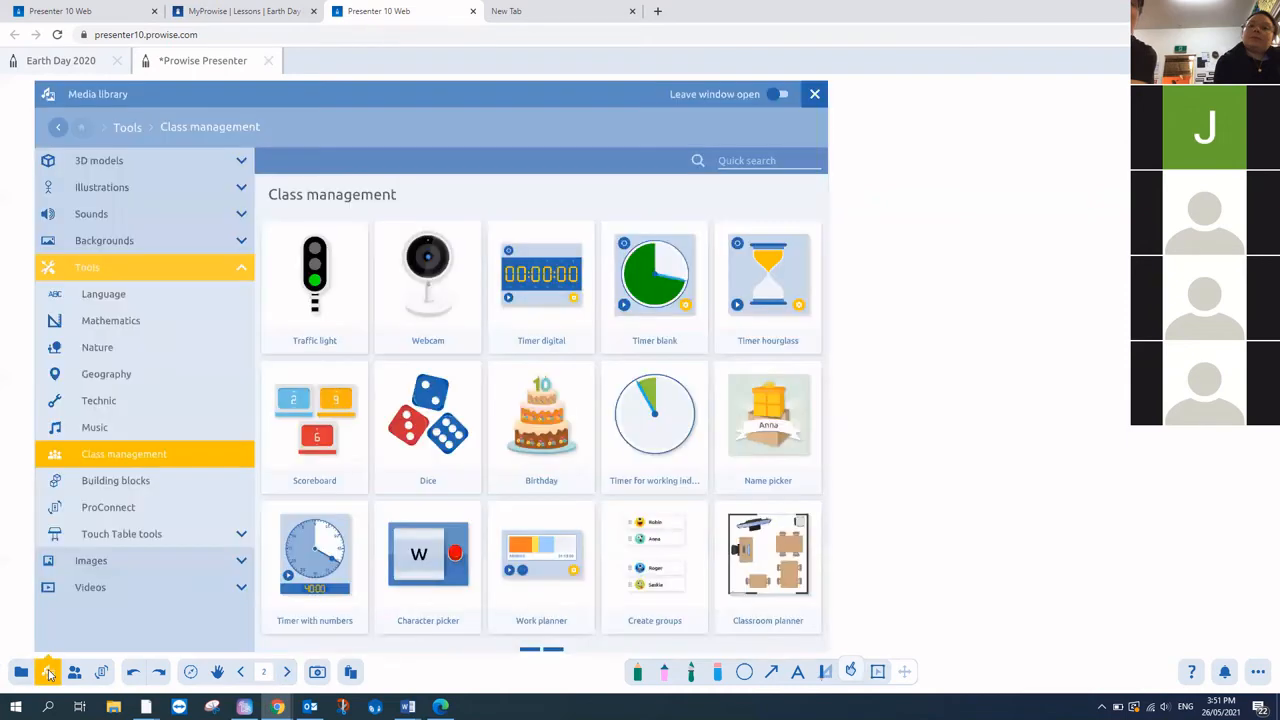
{"action": "left_click", "coordinate": [140, 240]}
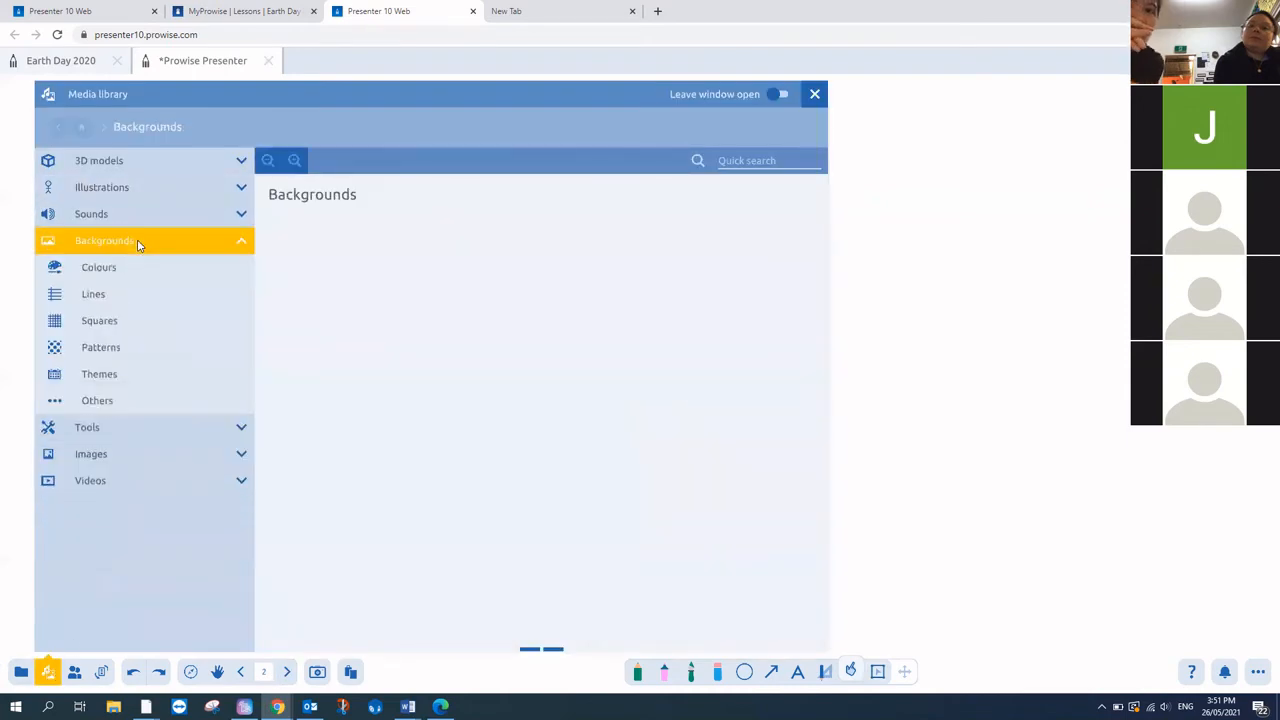
{"action": "left_click", "coordinate": [134, 268]}
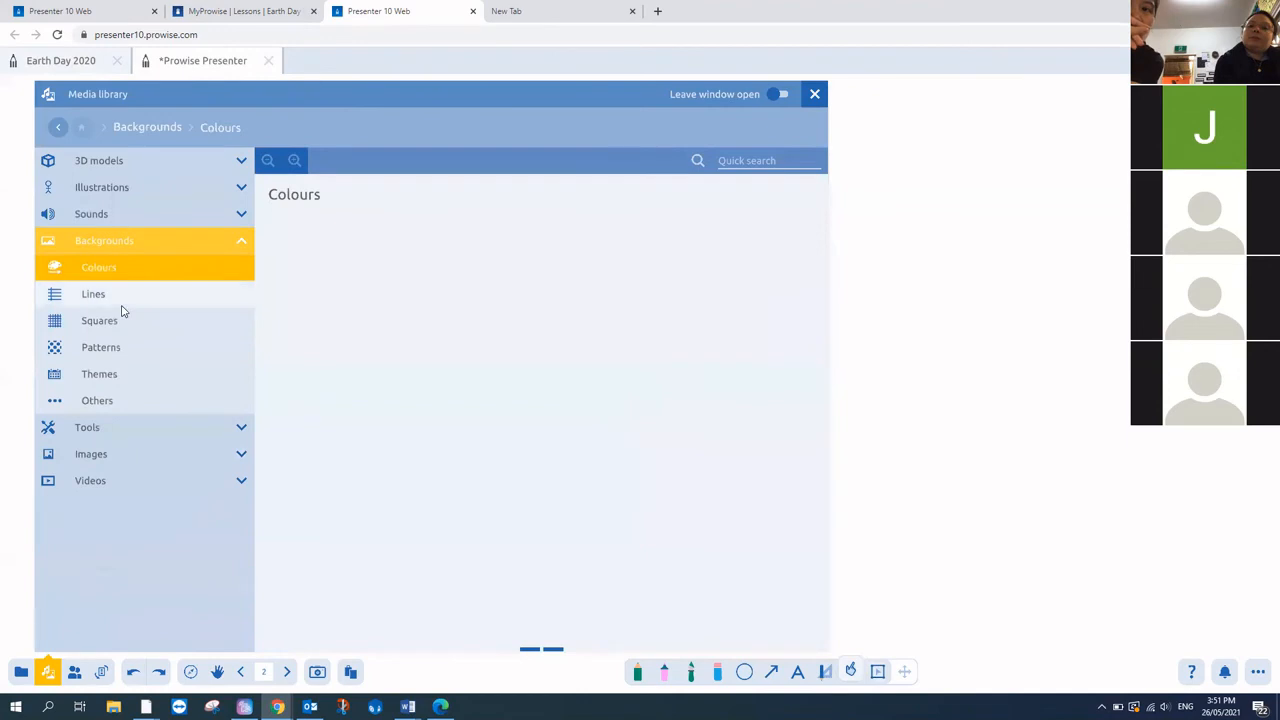
{"action": "left_click", "coordinate": [120, 302]}
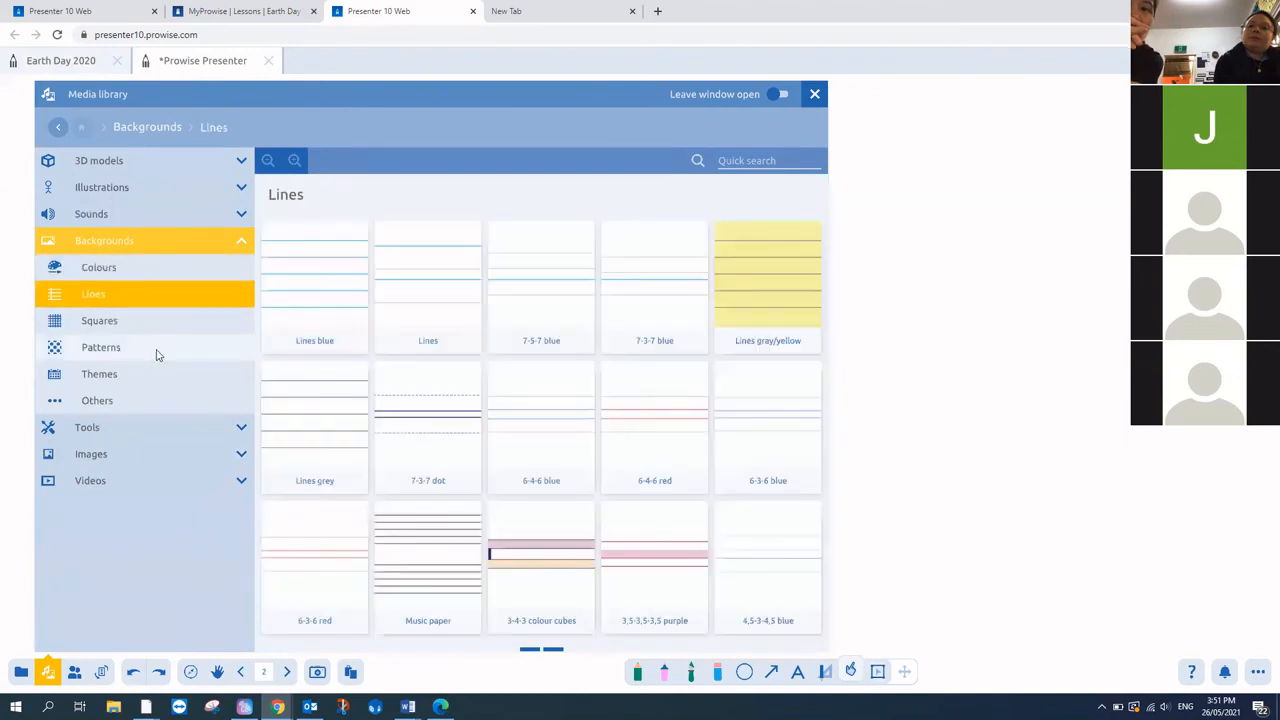
{"action": "left_click", "coordinate": [305, 285]}
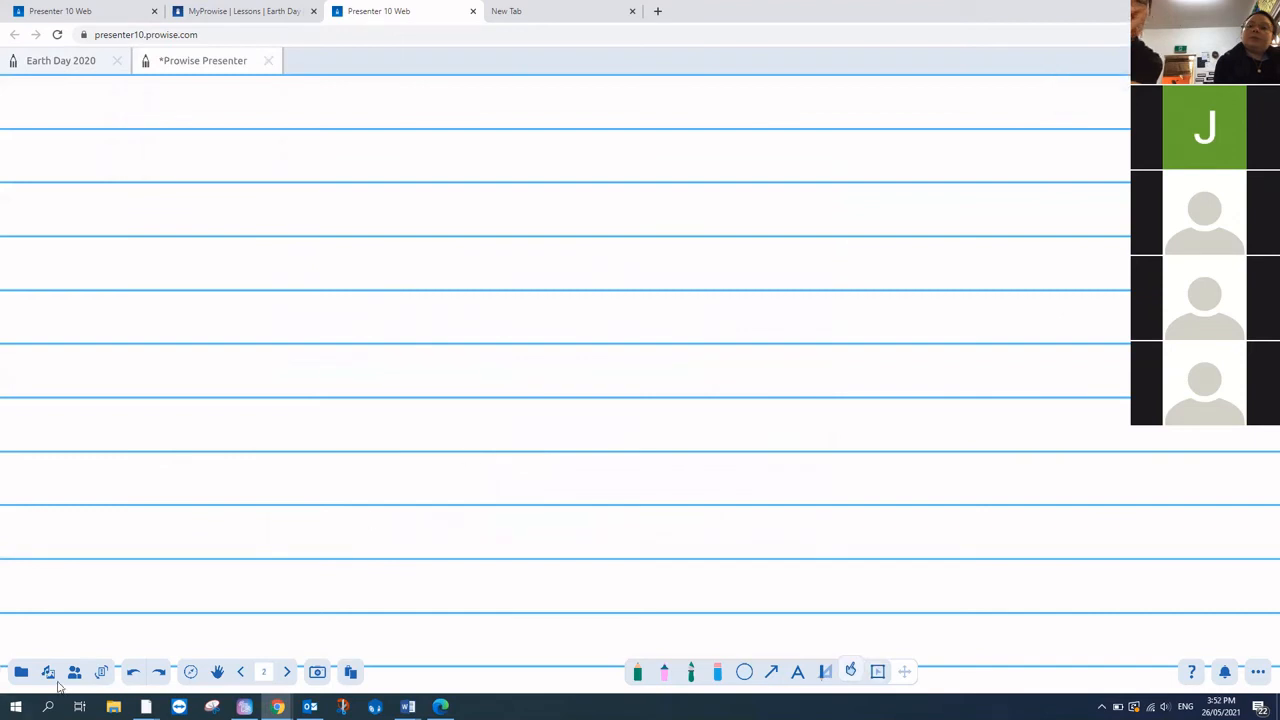
Step: Browse the Themes and Patterns backgrounds and apply the Sand beach theme to the page
{"action": "left_click", "coordinate": [47, 671]}
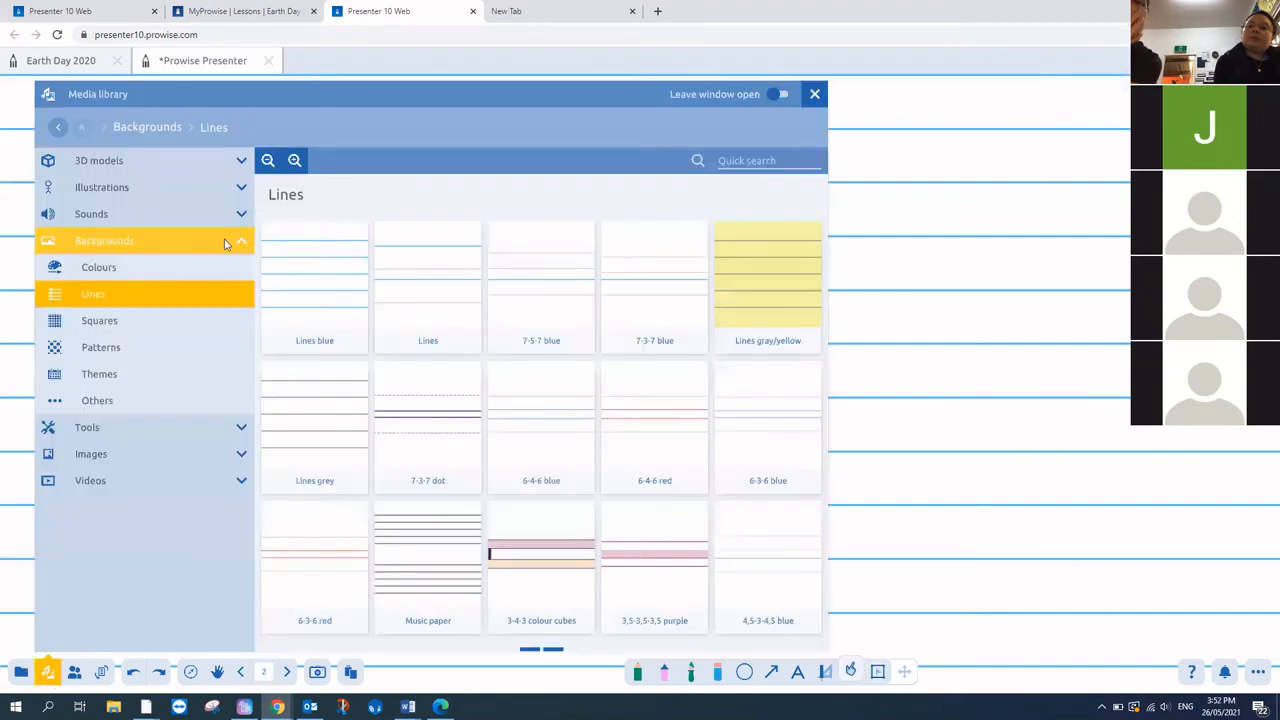
{"action": "left_click", "coordinate": [151, 376]}
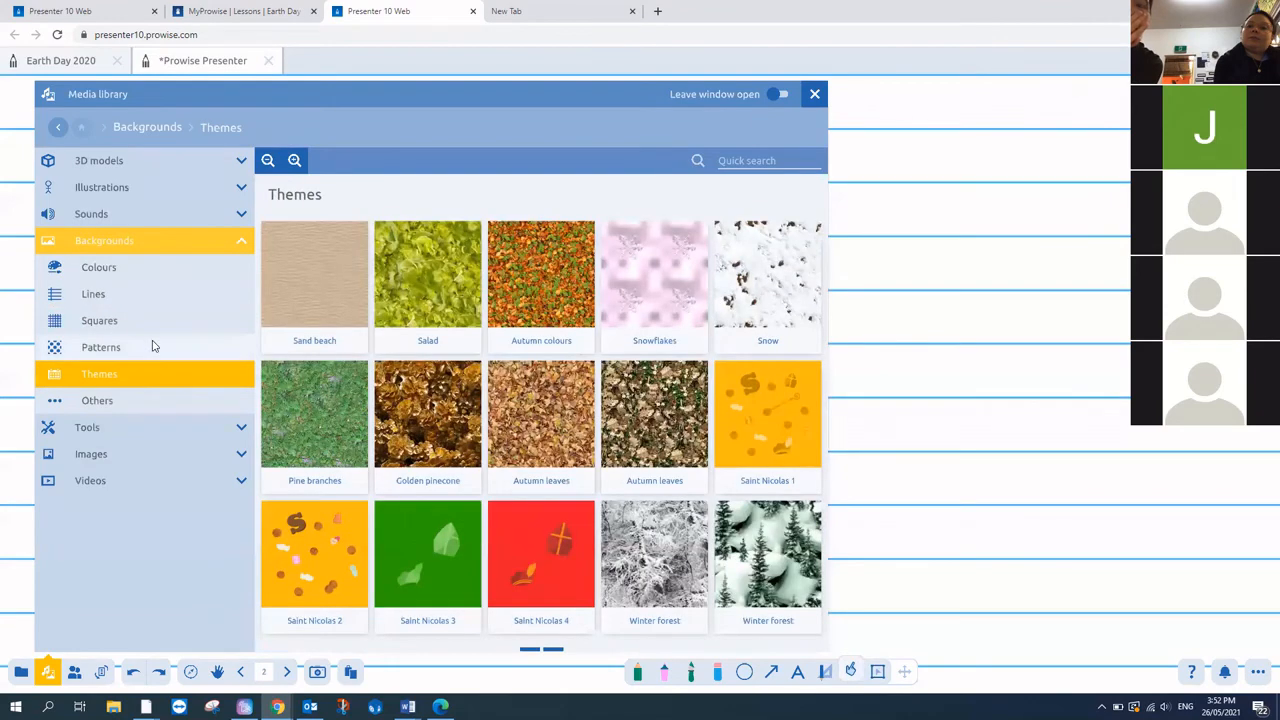
{"action": "left_click", "coordinate": [153, 346]}
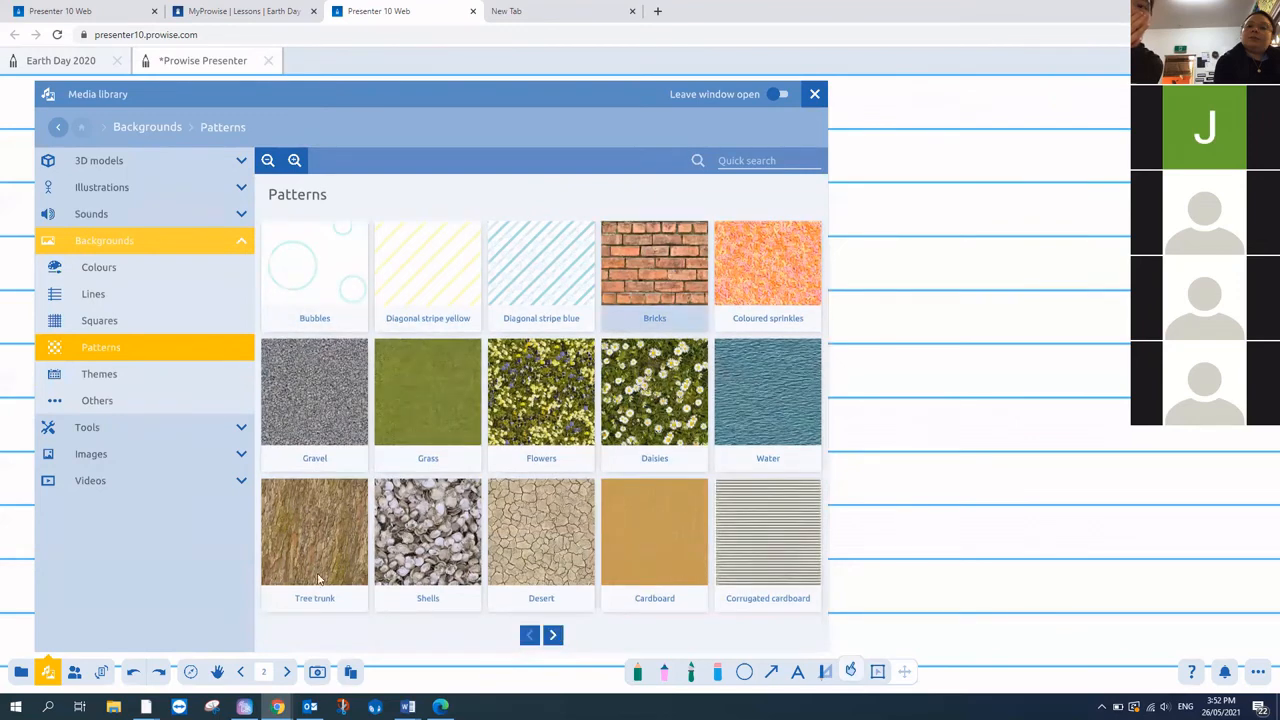
{"action": "left_click", "coordinate": [136, 384]}
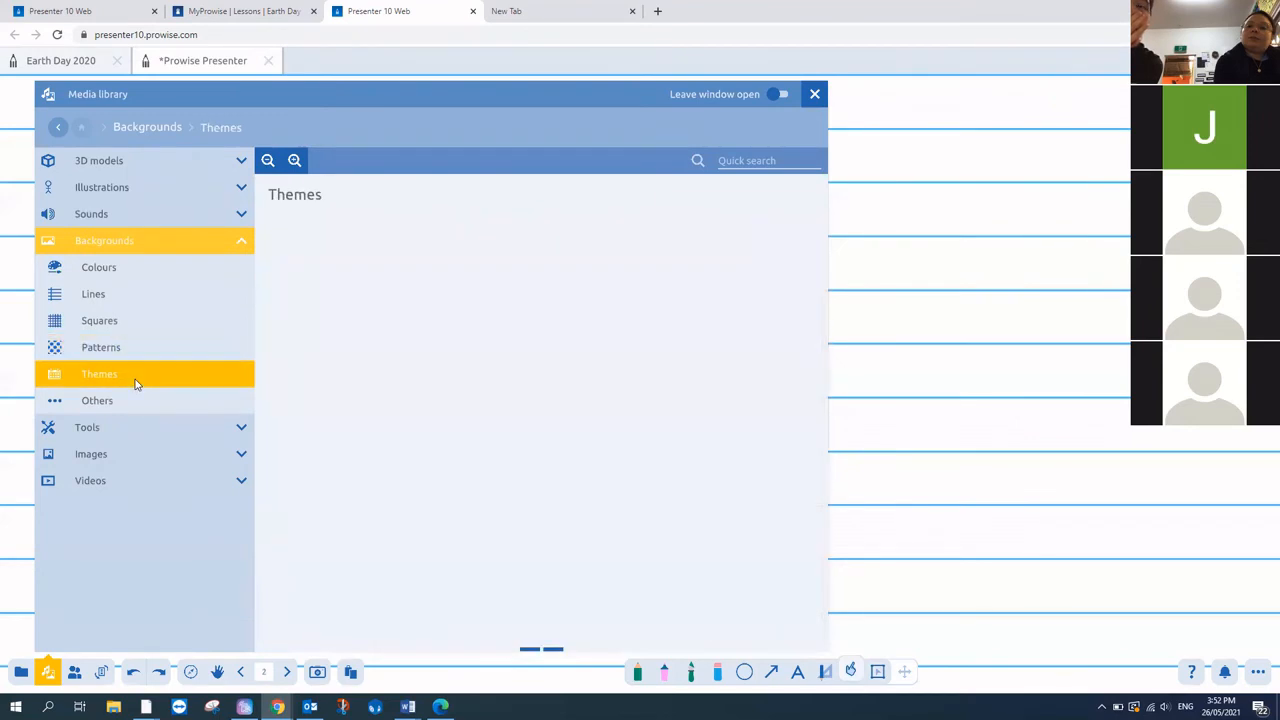
{"action": "left_click", "coordinate": [340, 276]}
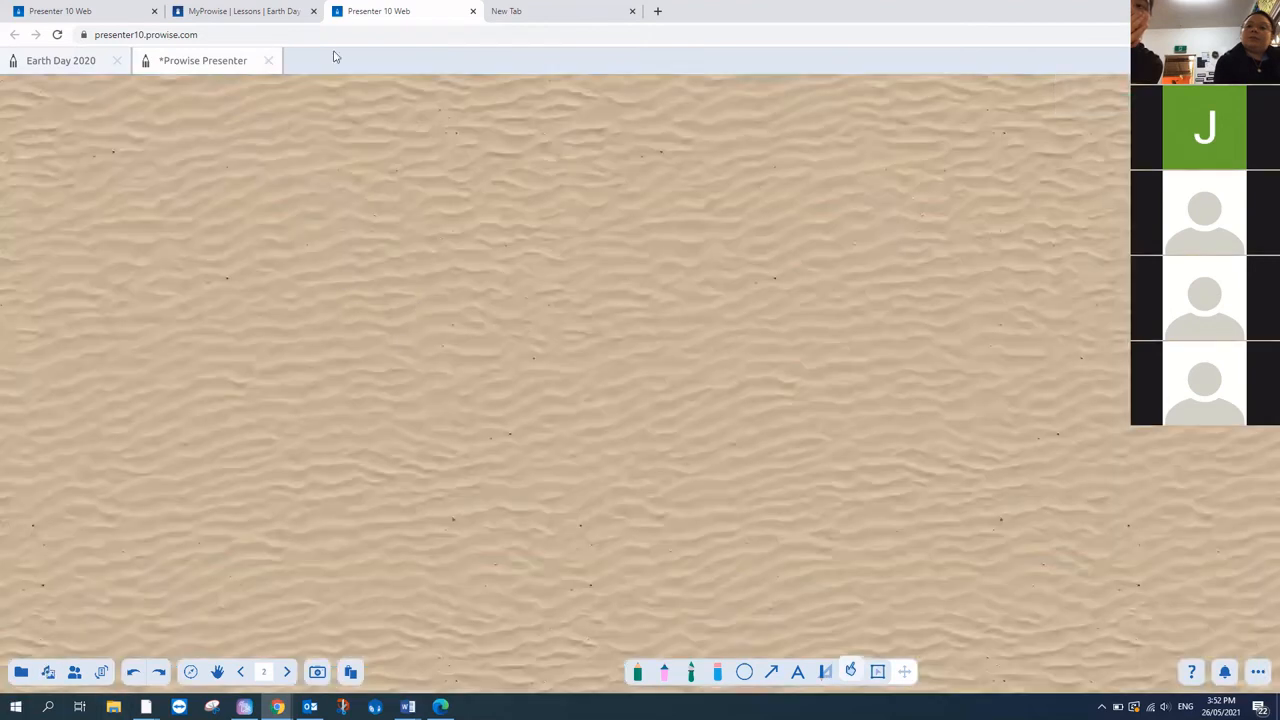
Step: On a new third page, search internet images for "snowy mountain background" and insert a snowy mountain picture with a blue sky
{"action": "left_click", "coordinate": [287, 673]}
{"action": "left_click", "coordinate": [47, 672]}
{"action": "left_click", "coordinate": [122, 462]}
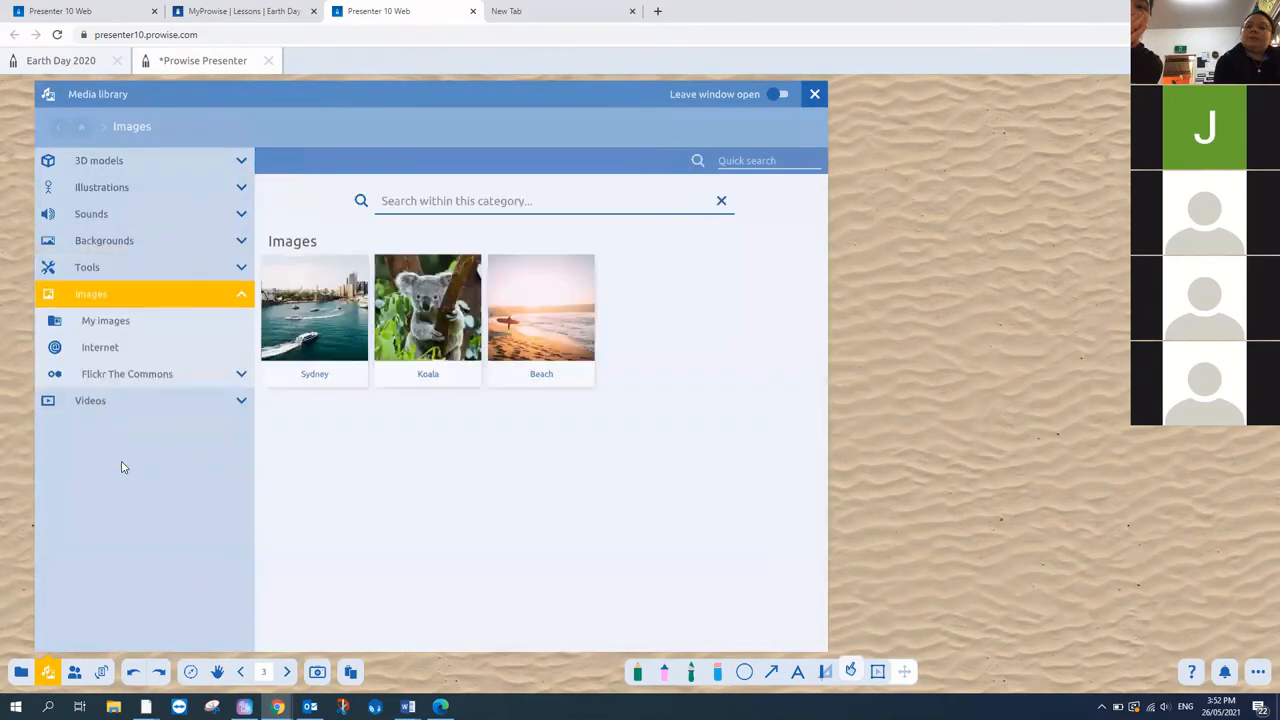
{"action": "left_click", "coordinate": [151, 348]}
{"action": "left_click", "coordinate": [417, 200]}
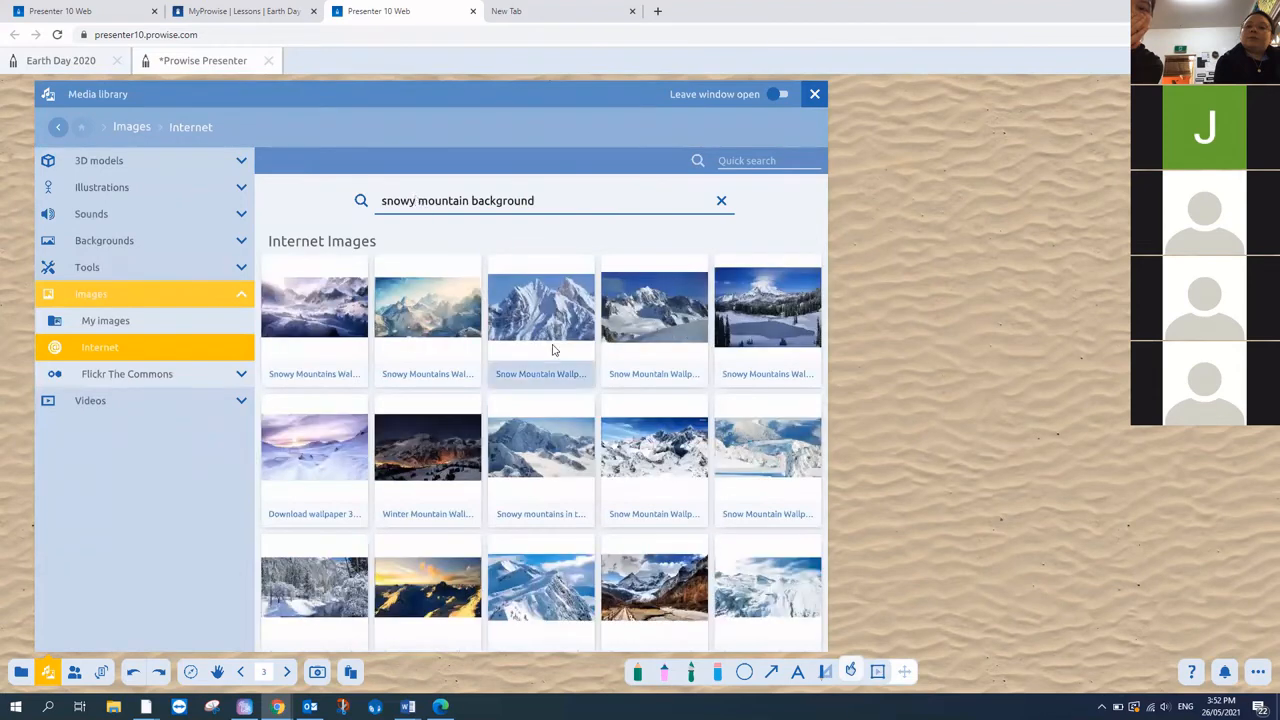
{"action": "scroll", "coordinate": [627, 408], "scroll_direction": "down", "scroll_amount": 1}
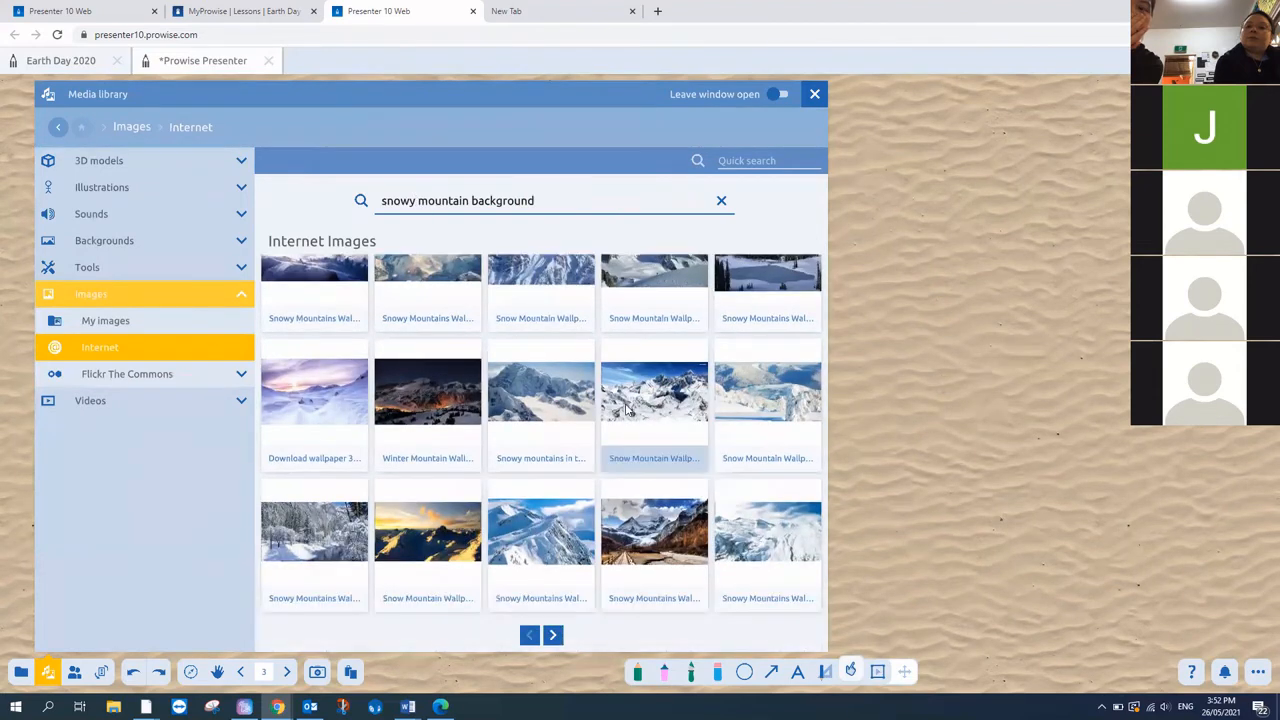
{"action": "left_click", "coordinate": [640, 407]}
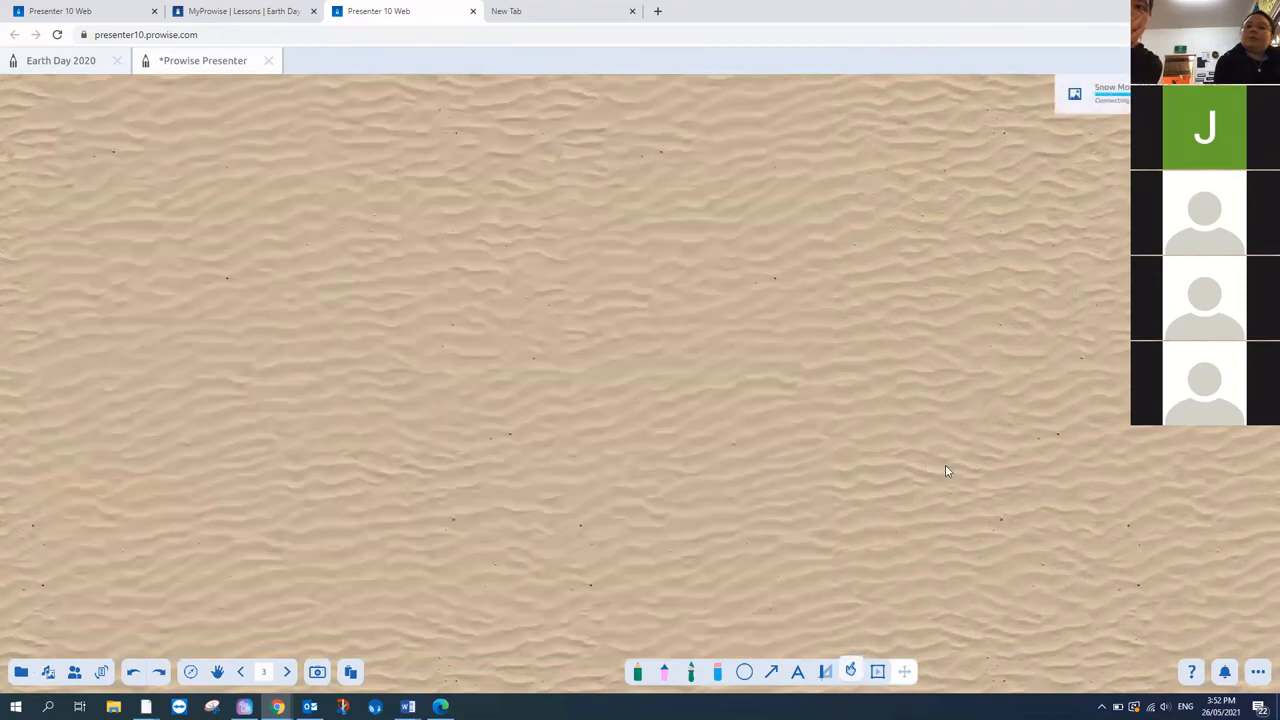
Step: Enlarge and reposition the snowy mountain picture until it fills nearly the whole page as a backdrop
{"action": "left_click", "coordinate": [877, 673]}
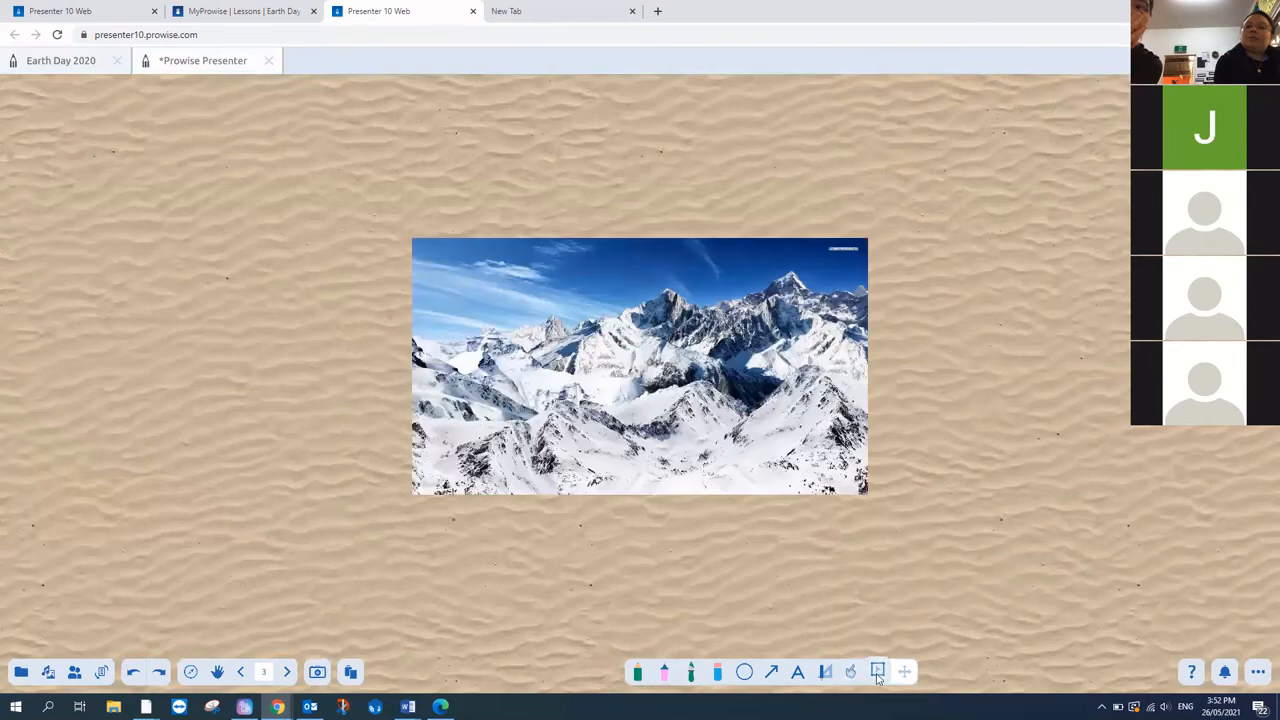
{"action": "left_click", "coordinate": [720, 425]}
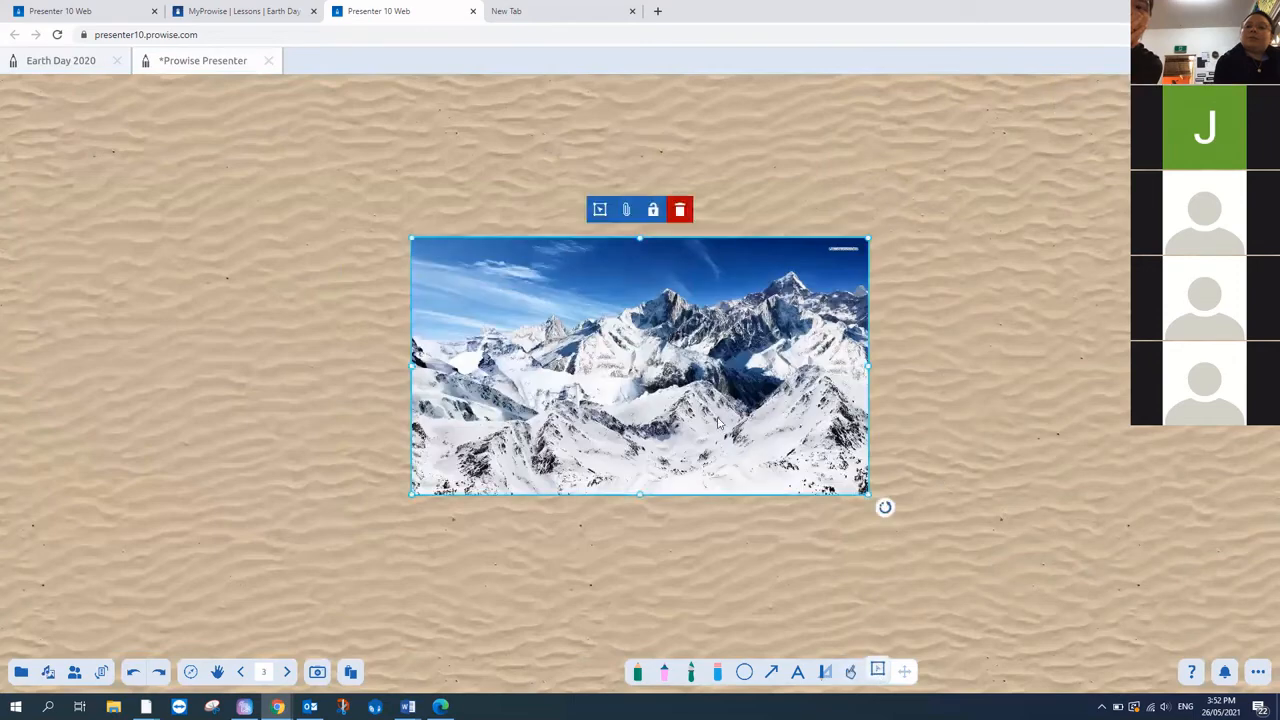
{"action": "left_click_drag", "start_coordinate": [410, 497], "coordinate": [72, 685]}
{"action": "left_click_drag", "start_coordinate": [470, 521], "coordinate": [393, 305]}
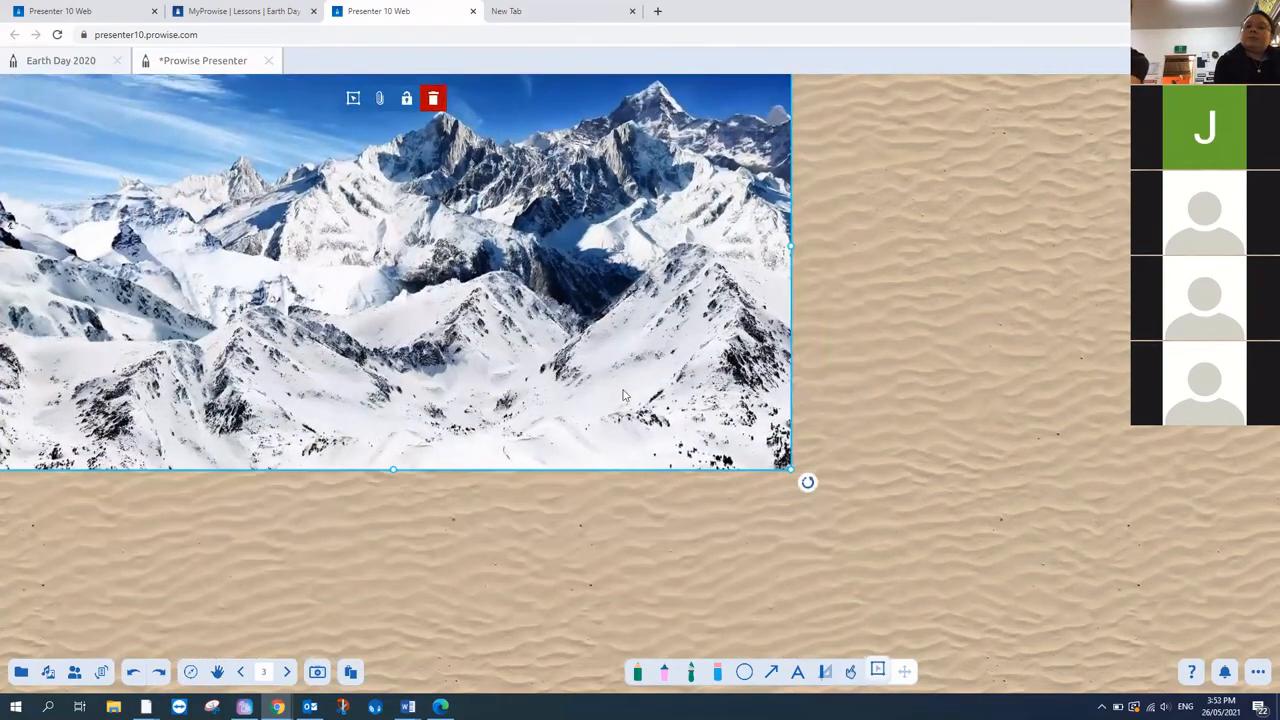
{"action": "left_click_drag", "start_coordinate": [785, 468], "coordinate": [950, 492]}
{"action": "mouse_move", "coordinate": [790, 462]}
{"action": "left_mouse_down"}
{"action": "mouse_move", "coordinate": [852, 488]}
{"action": "mouse_move", "coordinate": [800, 476]}
{"action": "left_mouse_up"}
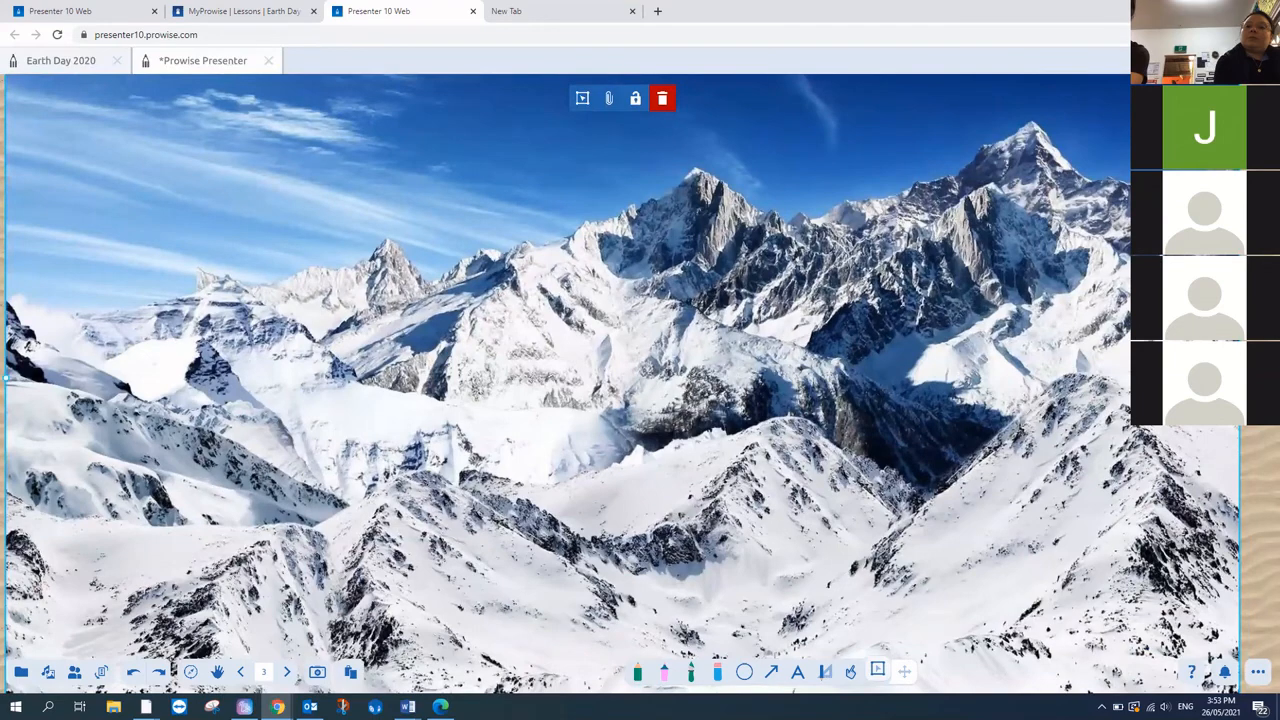
{"action": "left_click_drag", "start_coordinate": [991, 385], "coordinate": [1013, 385]}
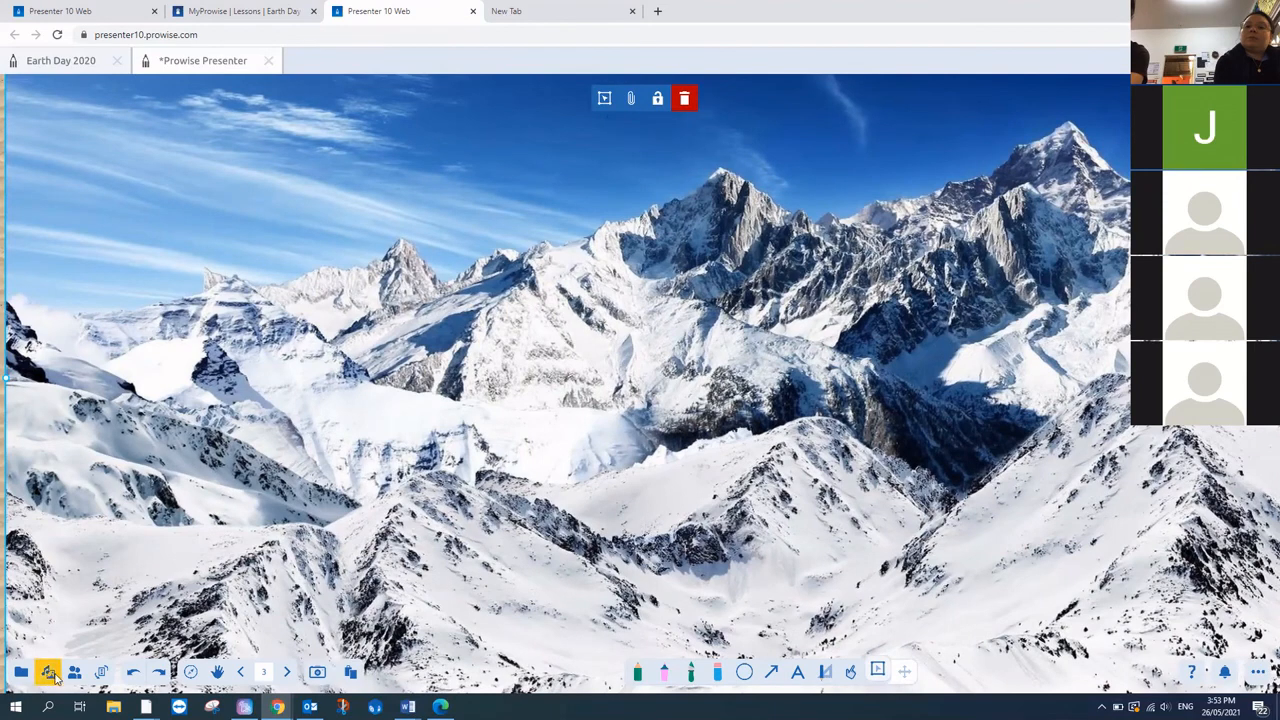
Step: Search internet images for "reindeer", refine the search to "reindeer png", and insert the standing brown reindeer facing right
{"action": "left_click", "coordinate": [48, 671]}
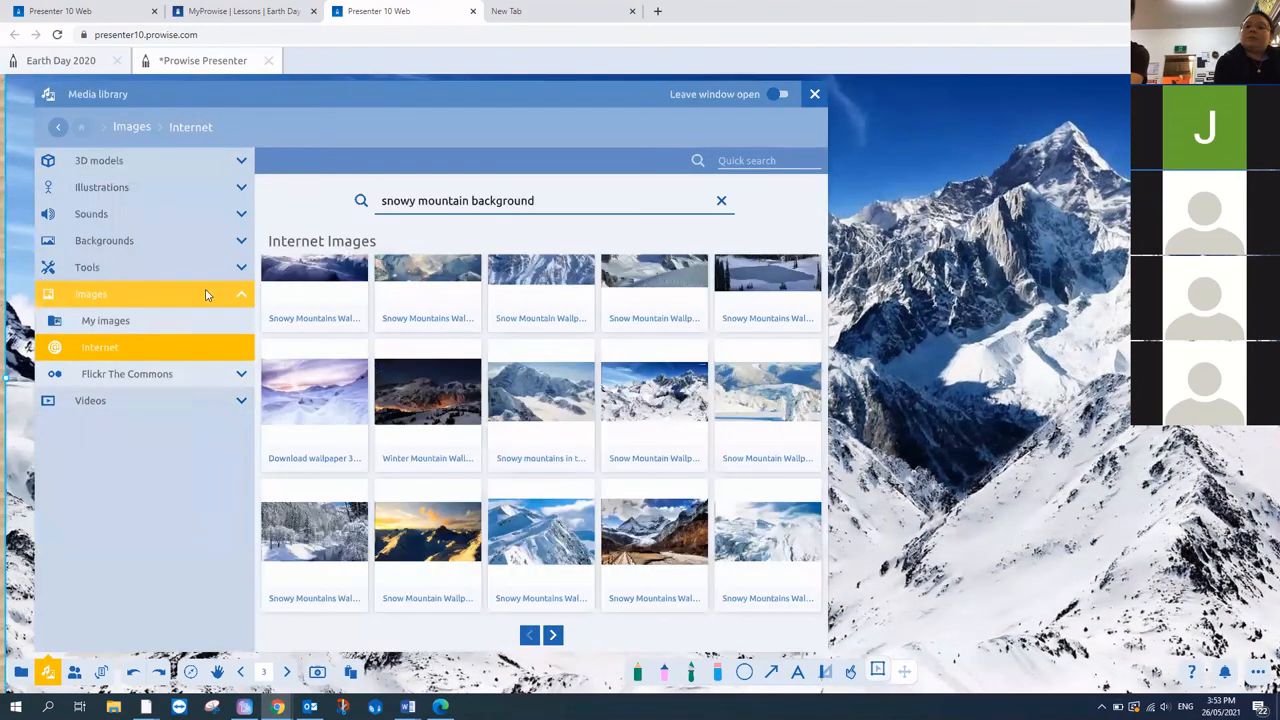
{"action": "left_click", "coordinate": [541, 205]}
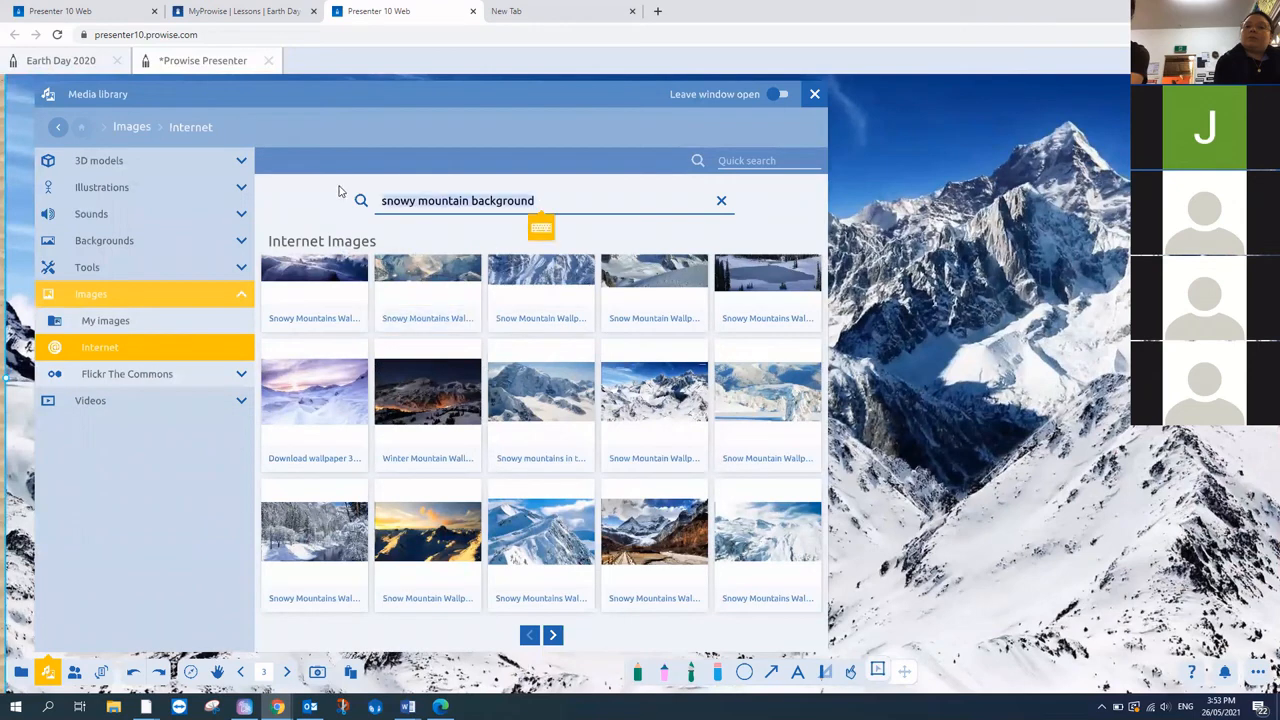
{"action": "type", "text": "reindeer"}
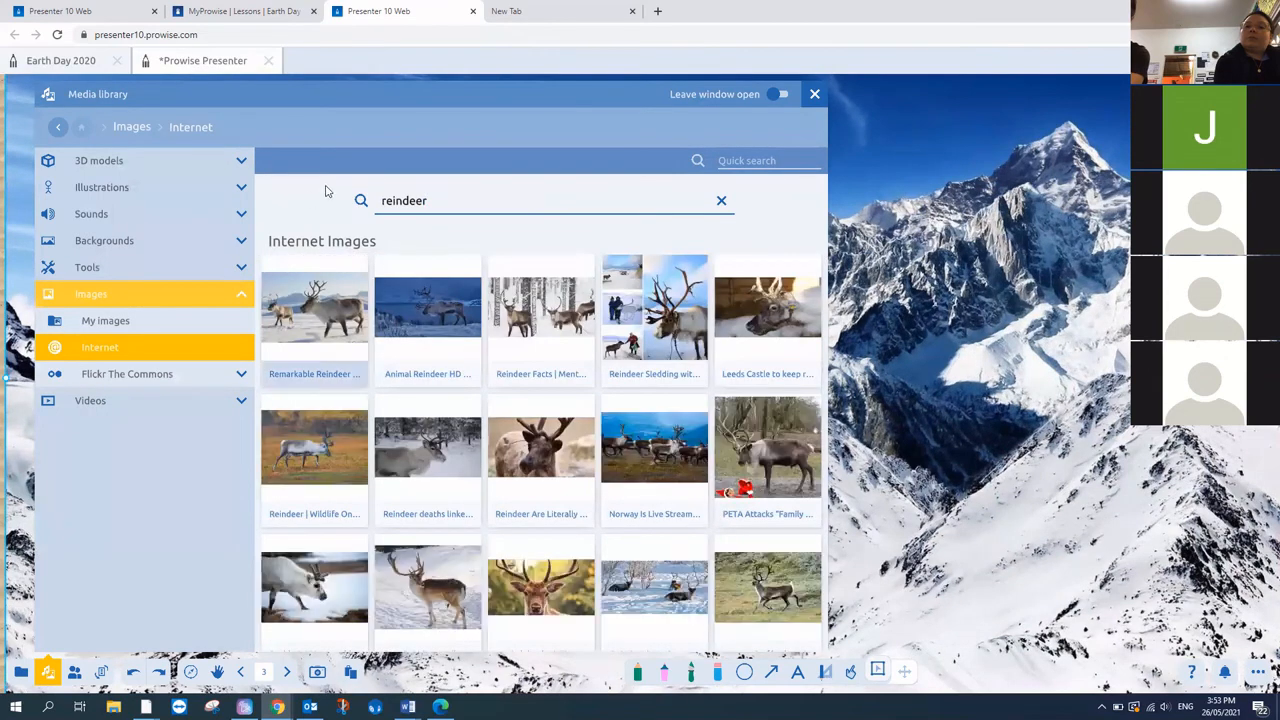
{"action": "left_click", "coordinate": [507, 195]}
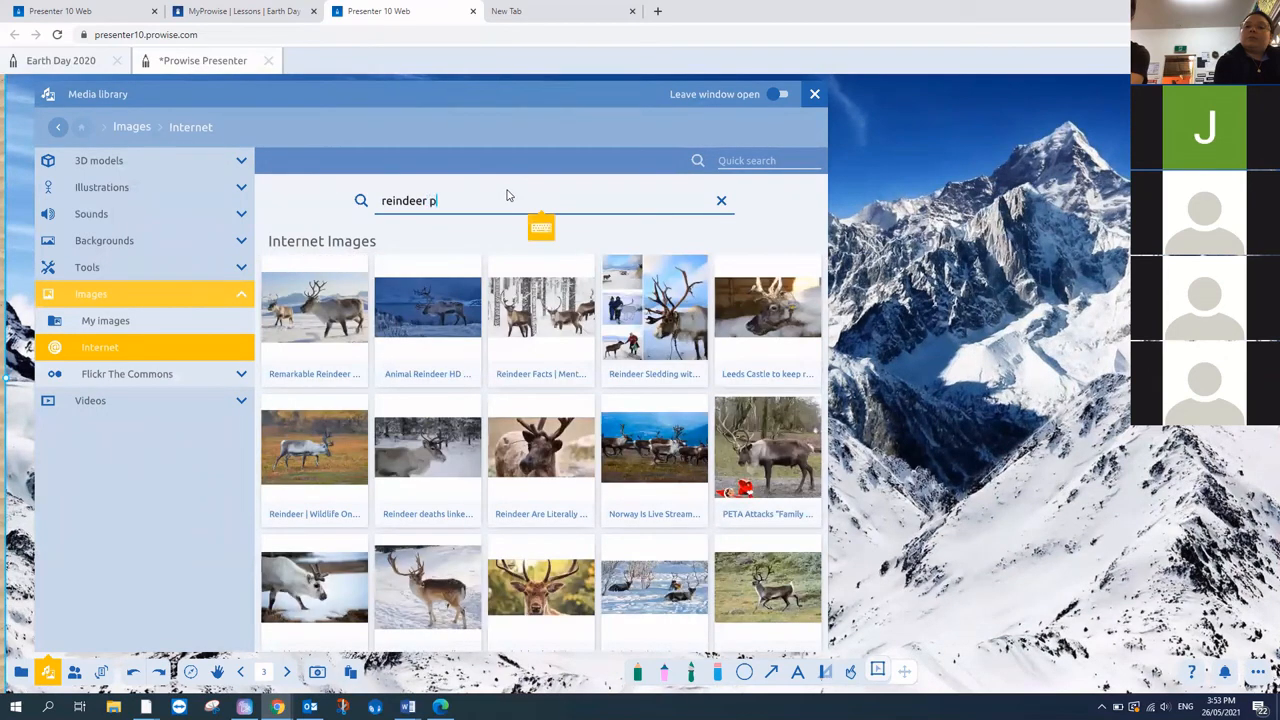
{"action": "key", "text": "Return"}
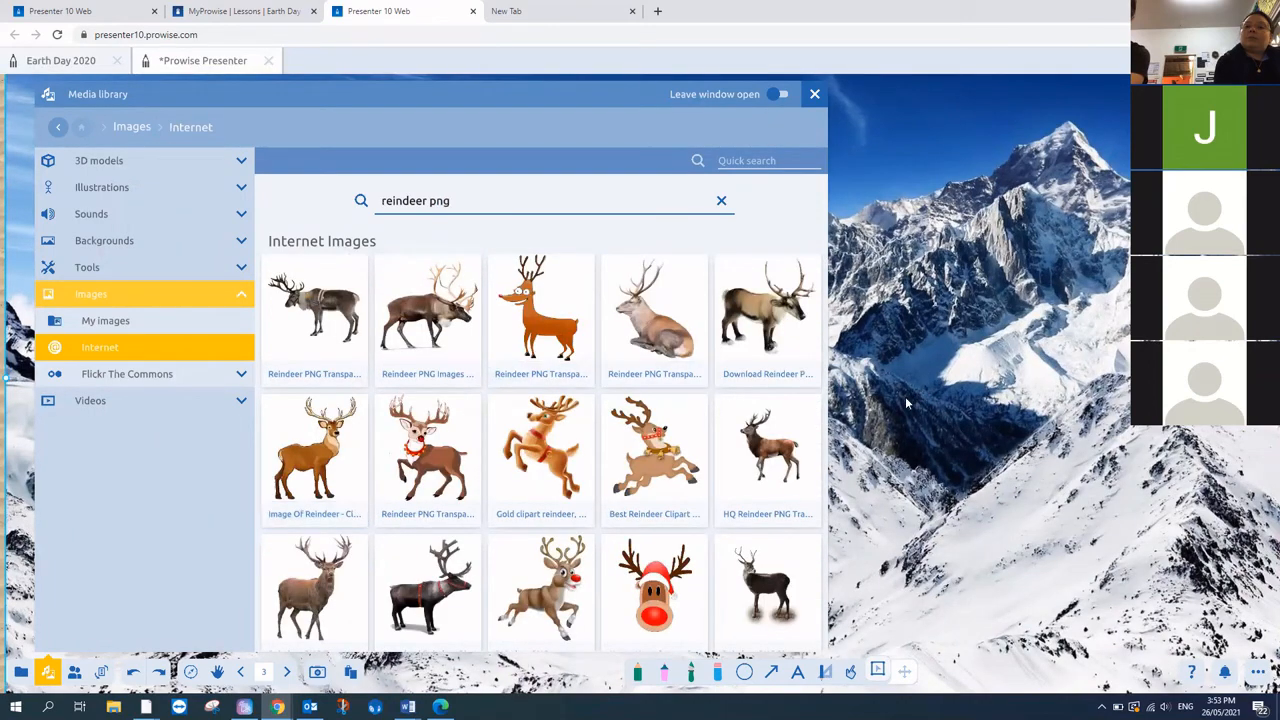
{"action": "left_click", "coordinate": [742, 318]}
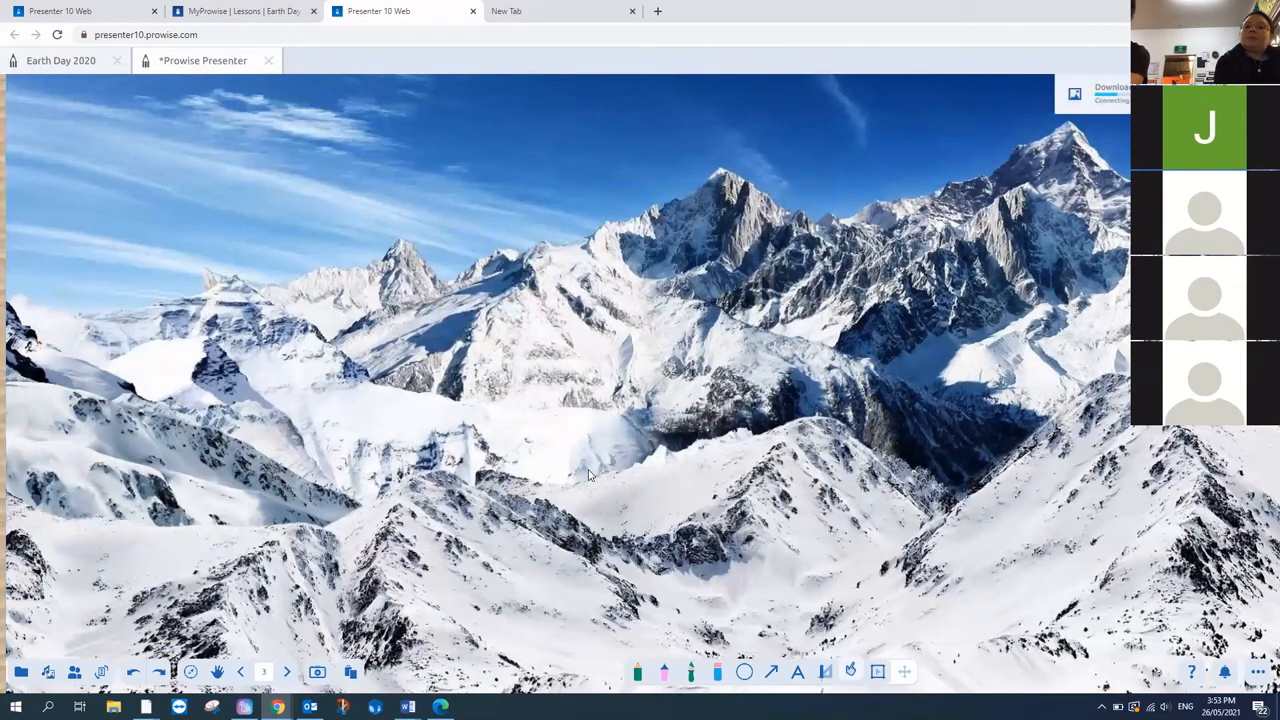
Step: Shrink the reindeer to about two thirds of its size and place it on the snow in the page's lower-left area
{"action": "left_click", "coordinate": [650, 355]}
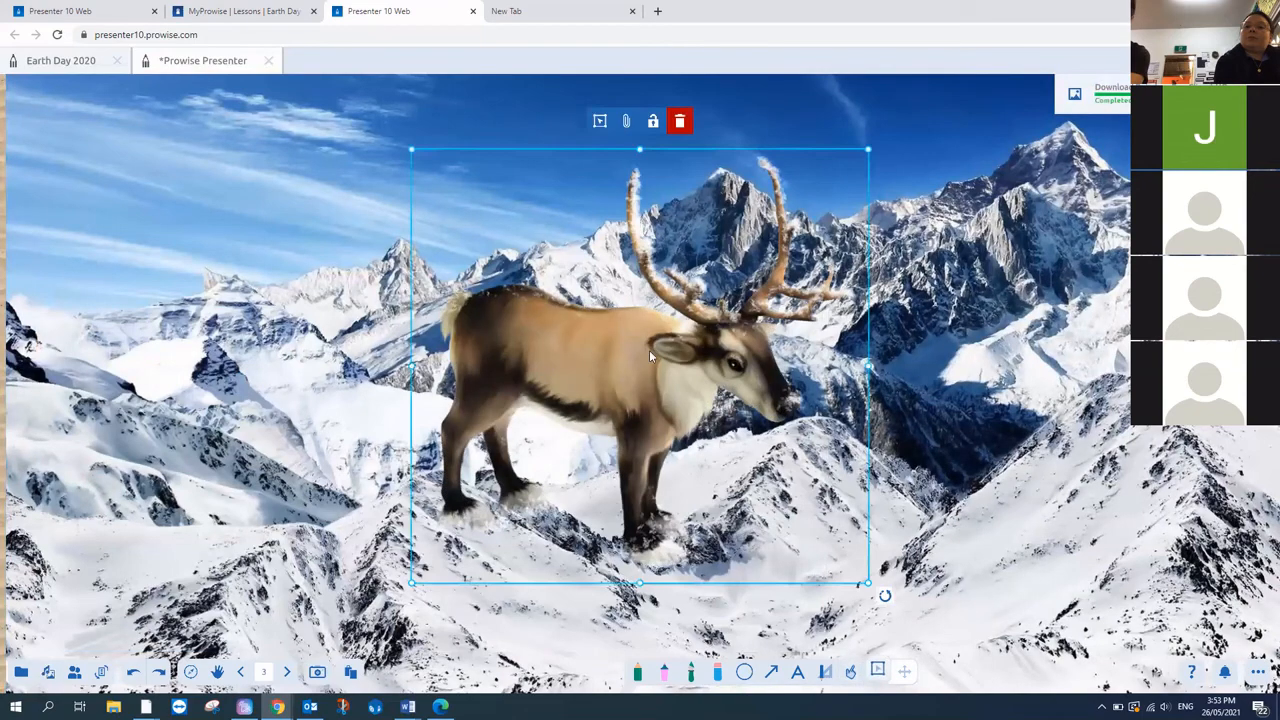
{"action": "left_click_drag", "start_coordinate": [868, 150], "coordinate": [766, 227]}
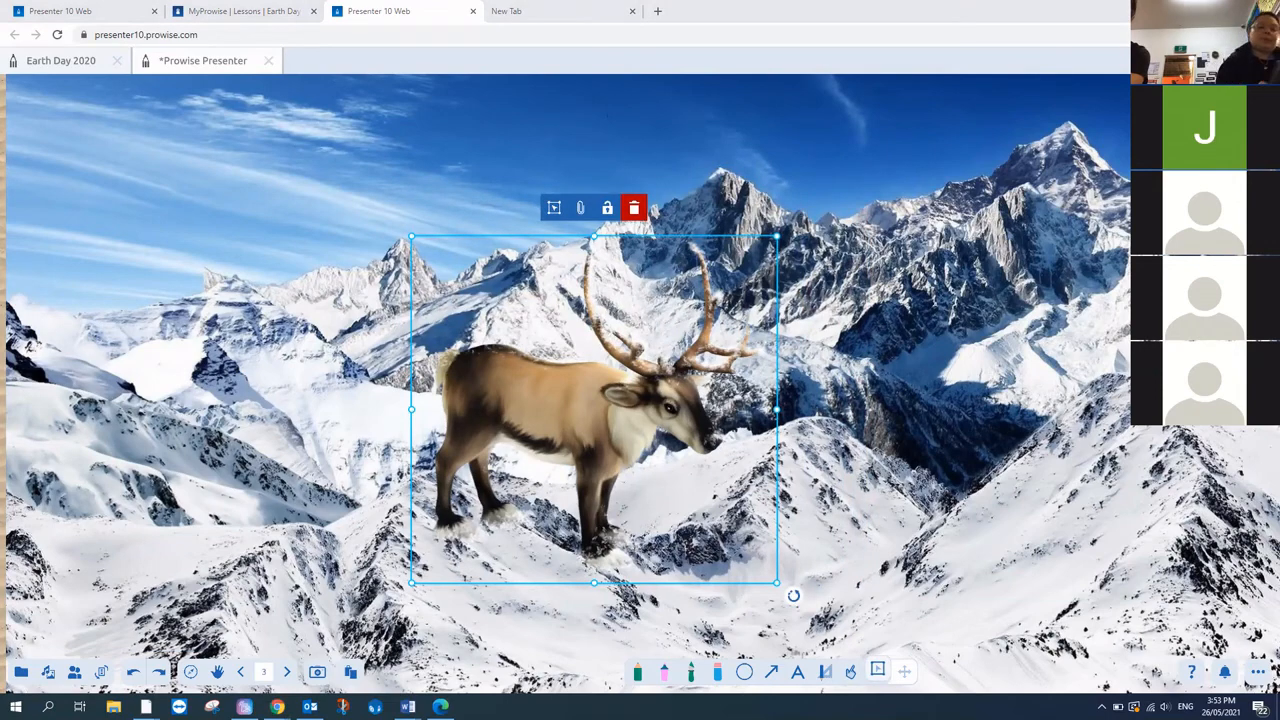
{"action": "left_click_drag", "start_coordinate": [414, 417], "coordinate": [163, 458]}
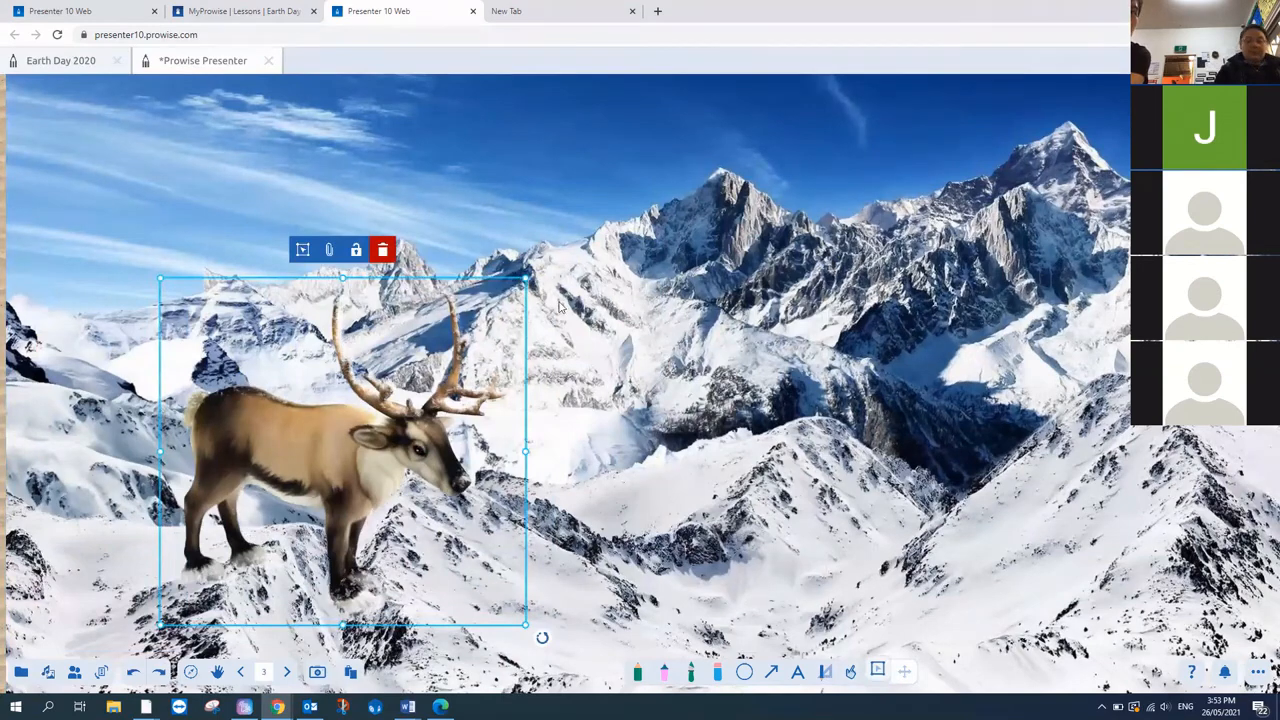
{"action": "left_click_drag", "start_coordinate": [527, 279], "coordinate": [450, 352]}
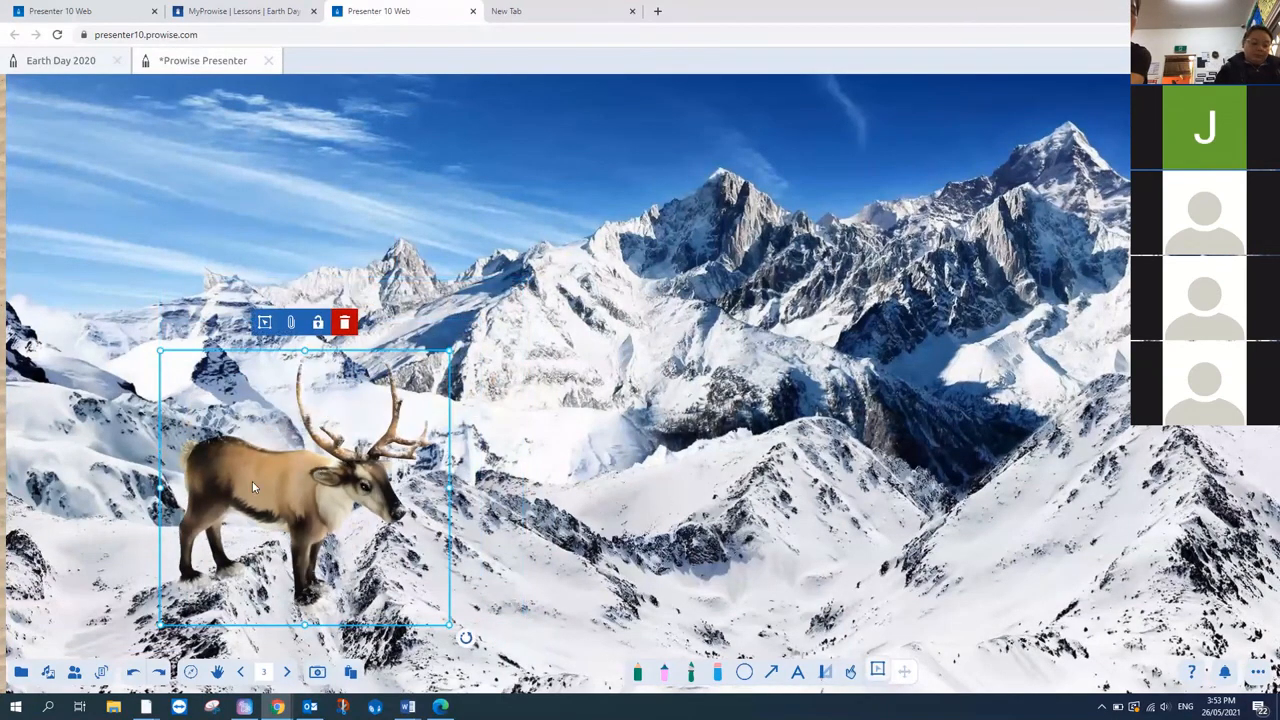
{"action": "left_click_drag", "start_coordinate": [253, 487], "coordinate": [170, 508]}
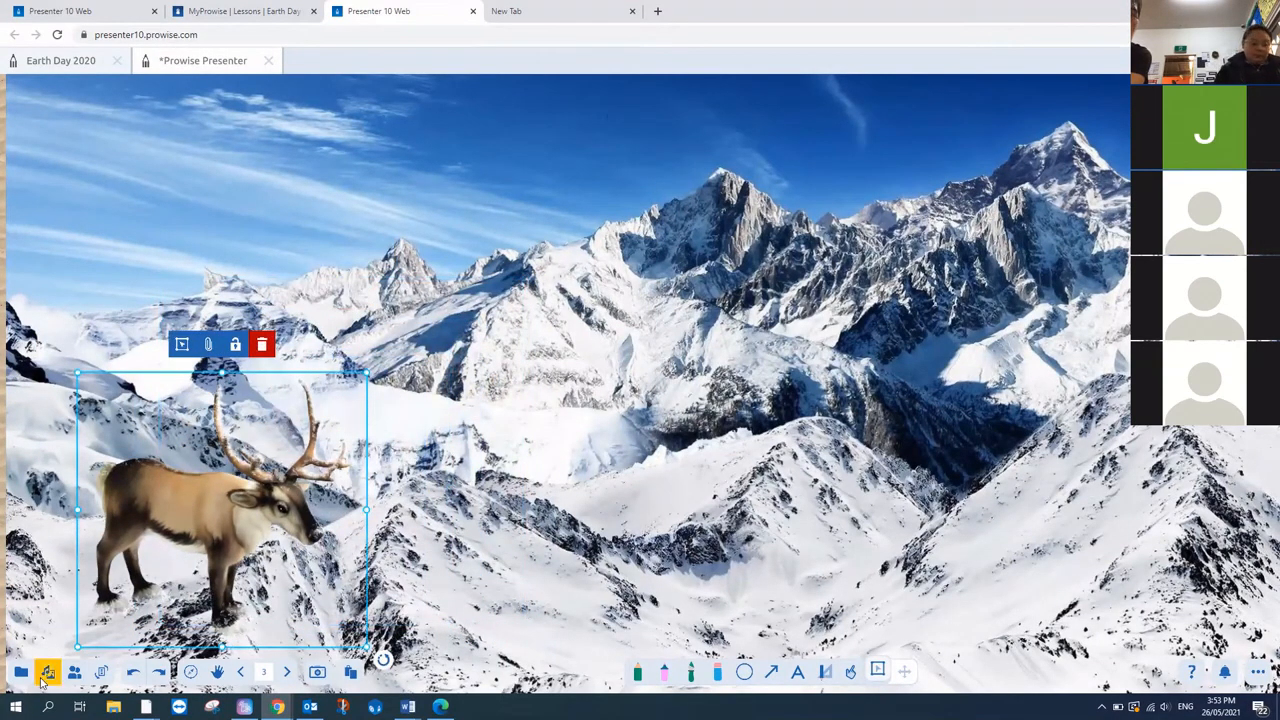
Step: Search the media library's videos for "how to build an igloo"
{"action": "left_click", "coordinate": [47, 672]}
{"action": "left_click", "coordinate": [140, 404]}
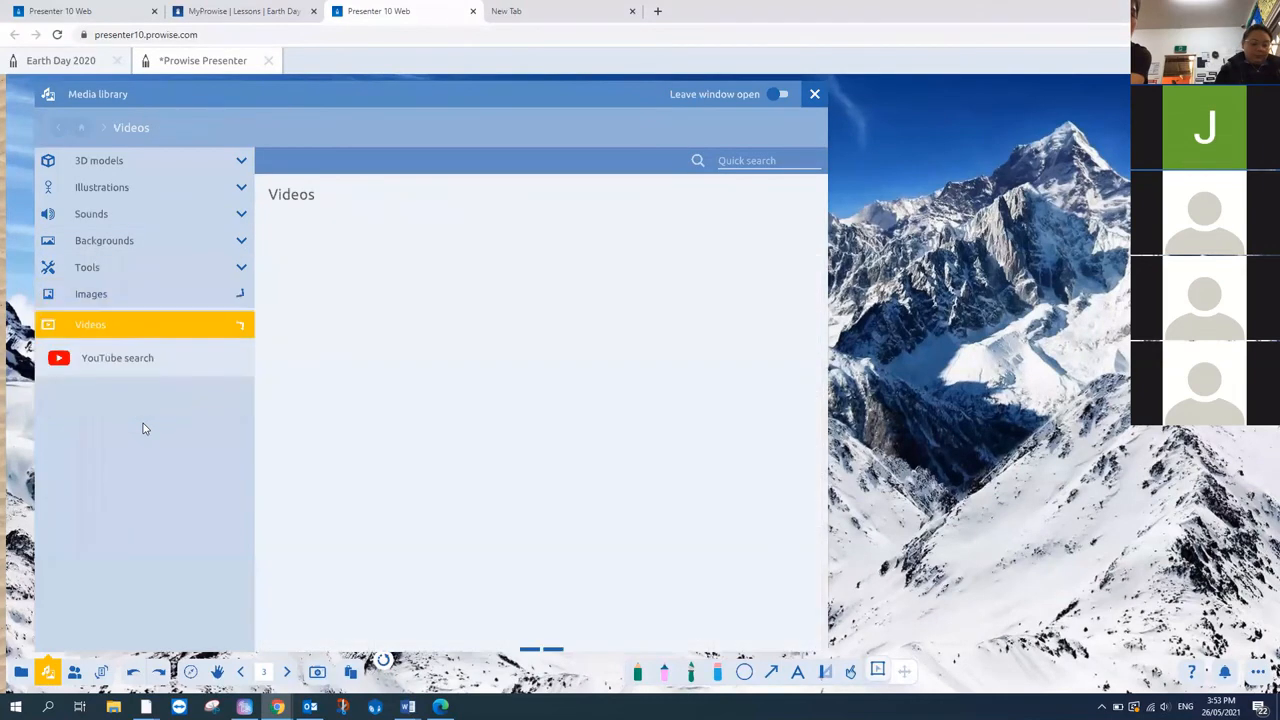
{"action": "left_click", "coordinate": [600, 196]}
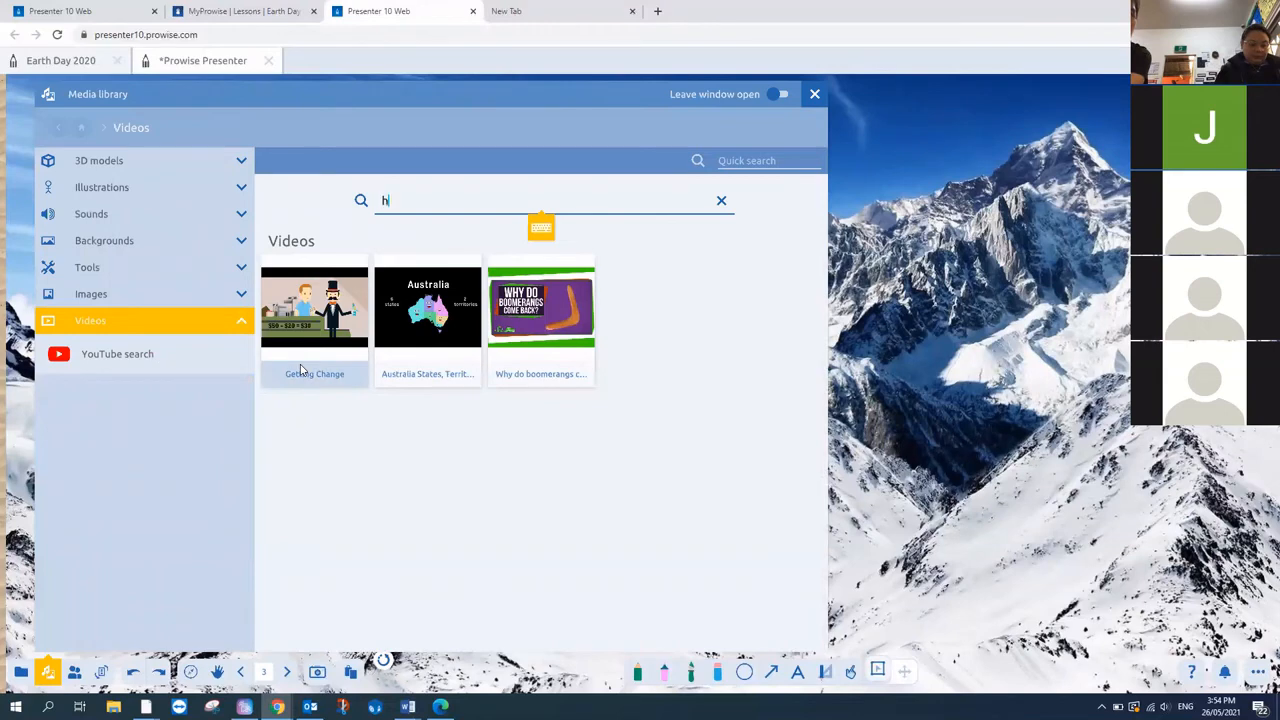
{"action": "type", "text": "how to build an igl"}
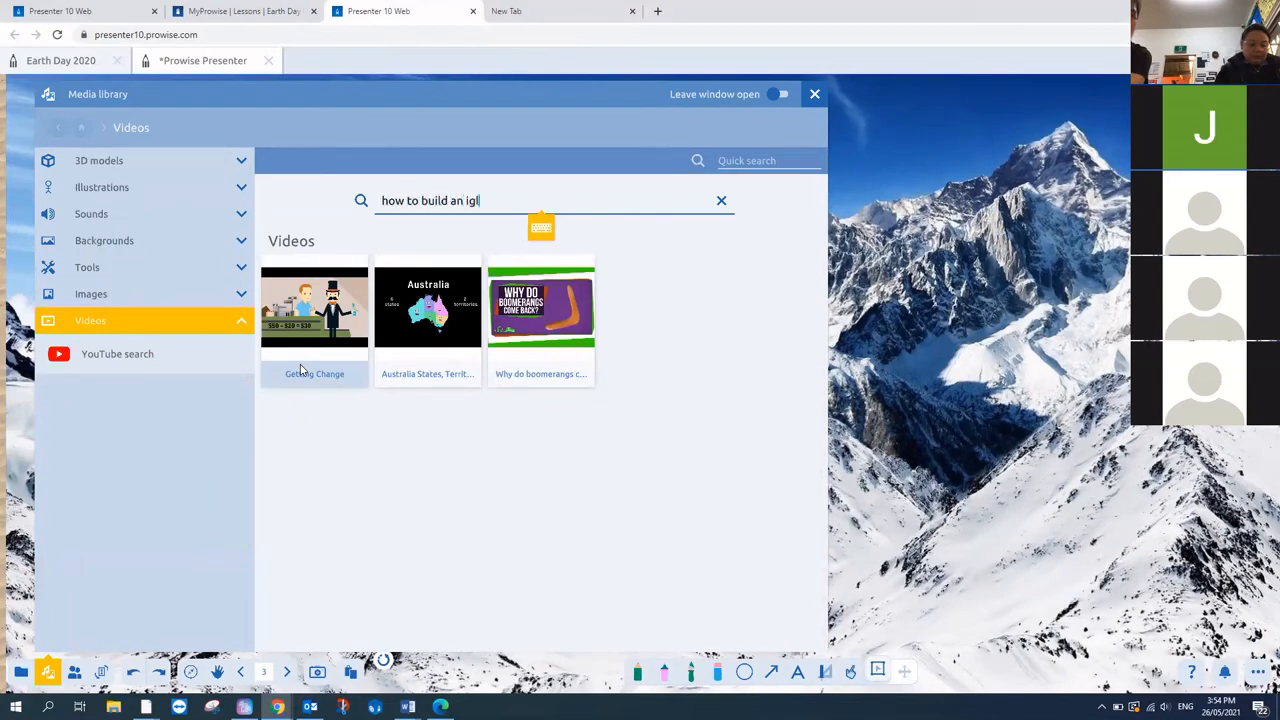
{"action": "type", "text": "oo"}
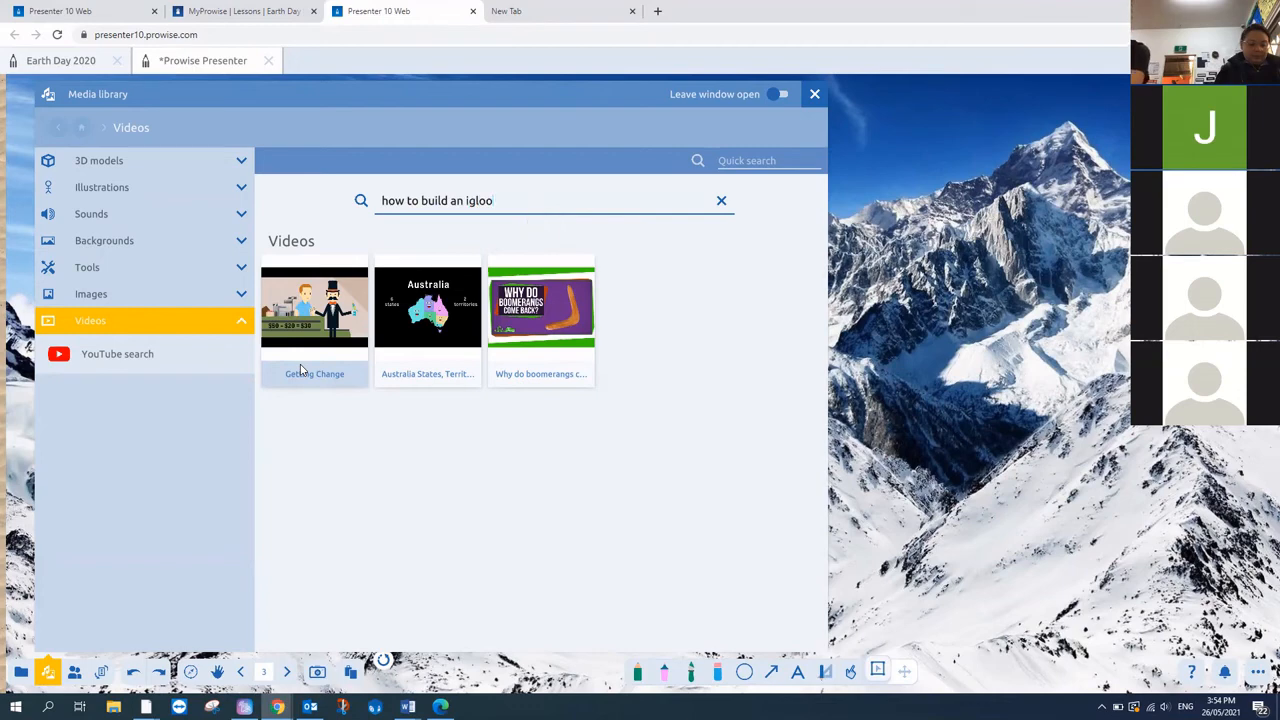
{"action": "key", "text": "Return"}
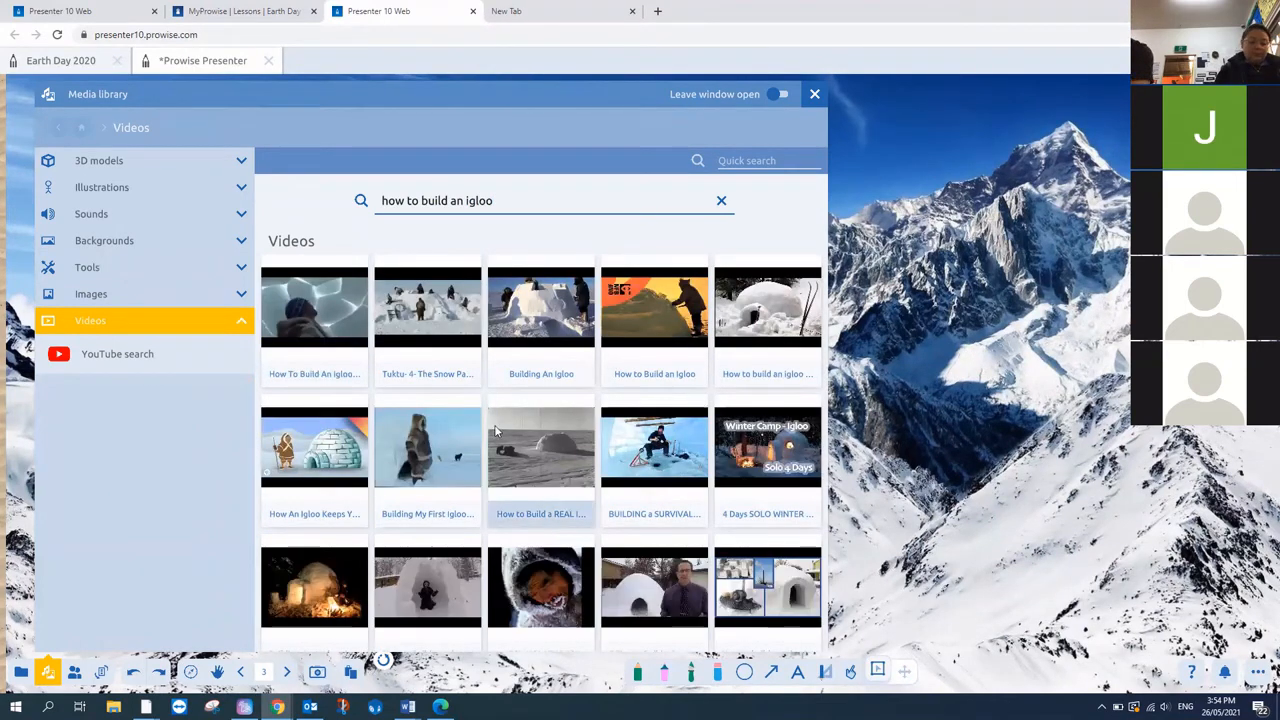
Step: Insert the "How To Build An Igloo" BBC video, shrink it to about two thirds and place it on the mountain slope opposite the reindeer
{"action": "left_click", "coordinate": [293, 311]}
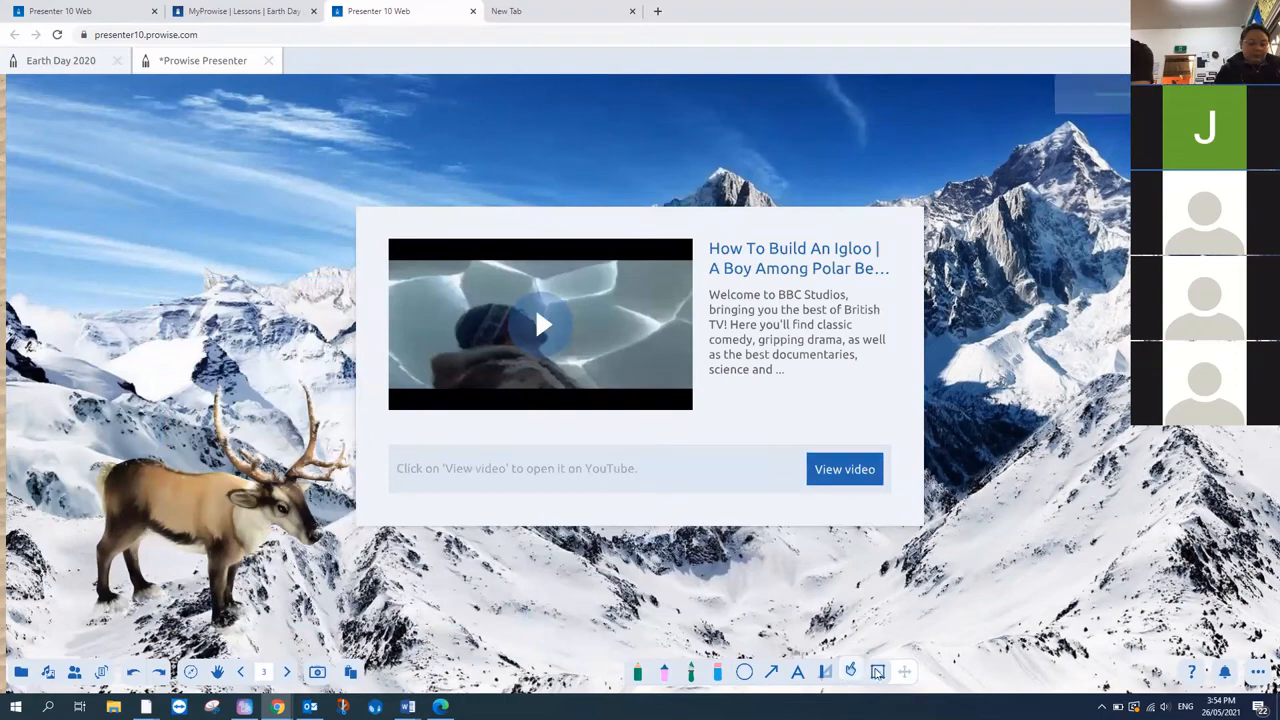
{"action": "left_click", "coordinate": [896, 225]}
{"action": "left_click_drag", "start_coordinate": [924, 207], "coordinate": [724, 318]}
{"action": "left_click_drag", "start_coordinate": [640, 368], "coordinate": [977, 336]}
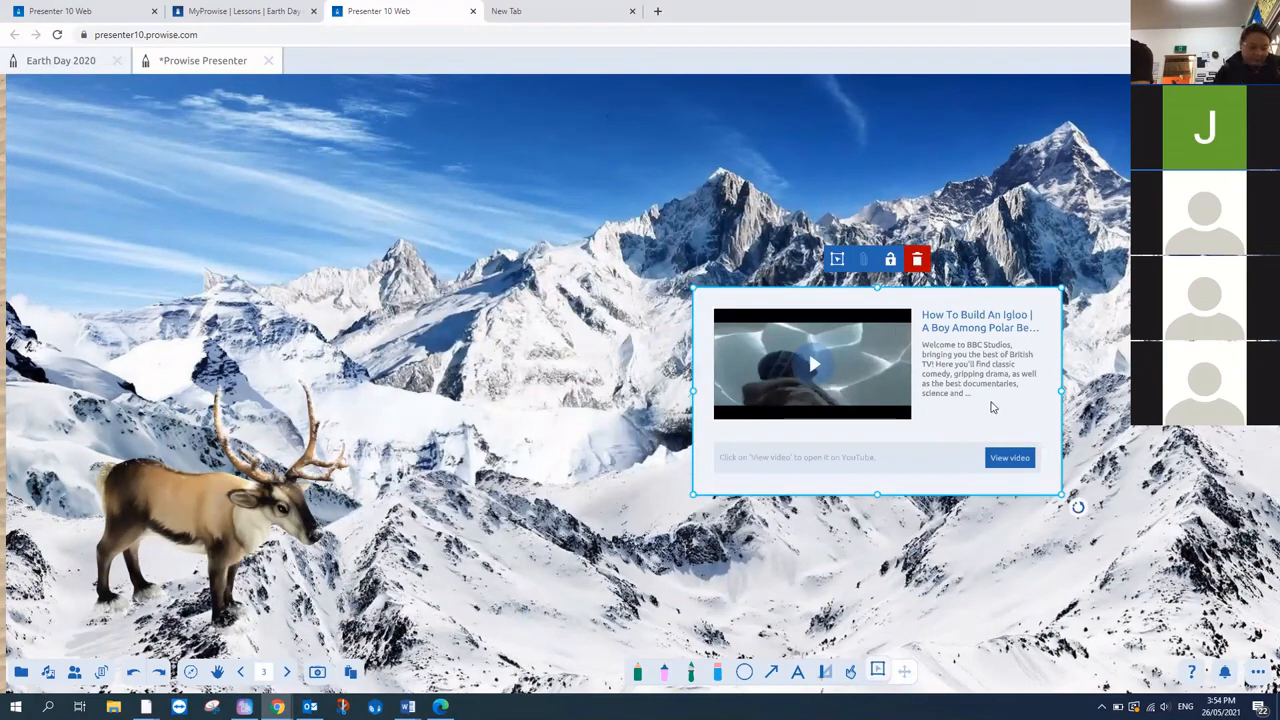
{"action": "left_click_drag", "start_coordinate": [995, 407], "coordinate": [963, 463]}
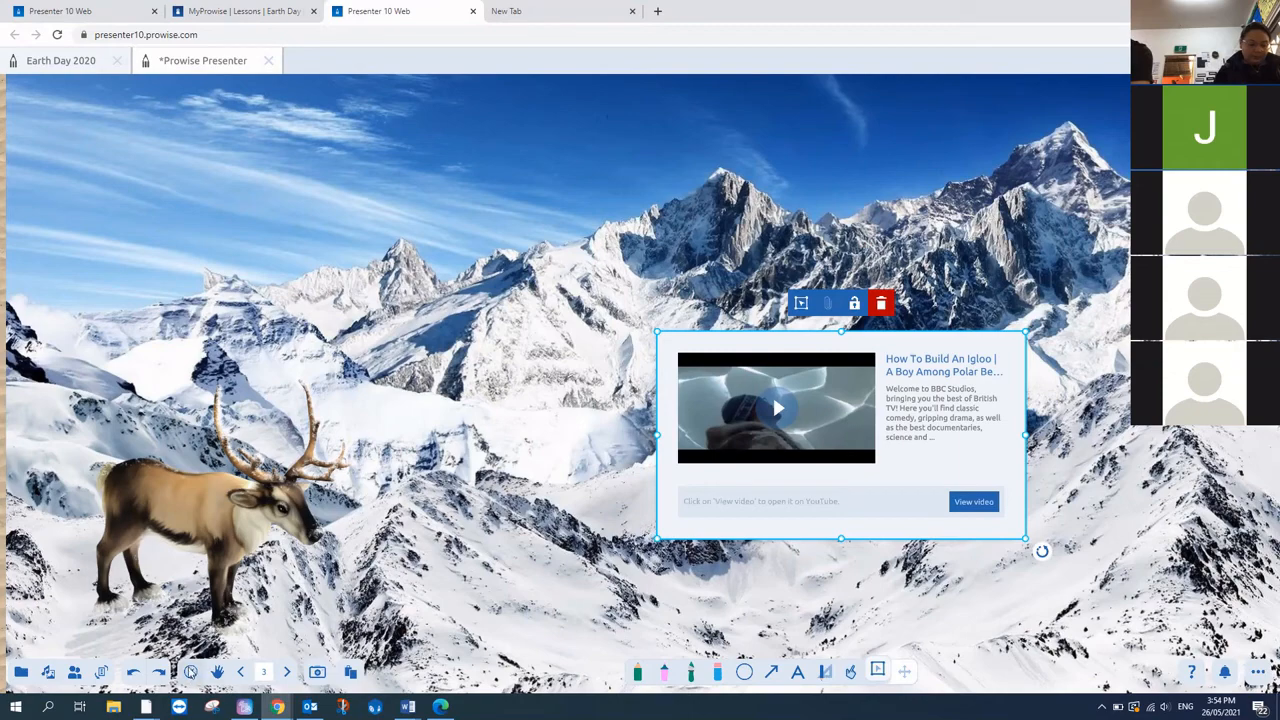
Step: Zoom the page view out to show the area around the mountain picture, then restore it to 100%
{"action": "left_click", "coordinate": [191, 672]}
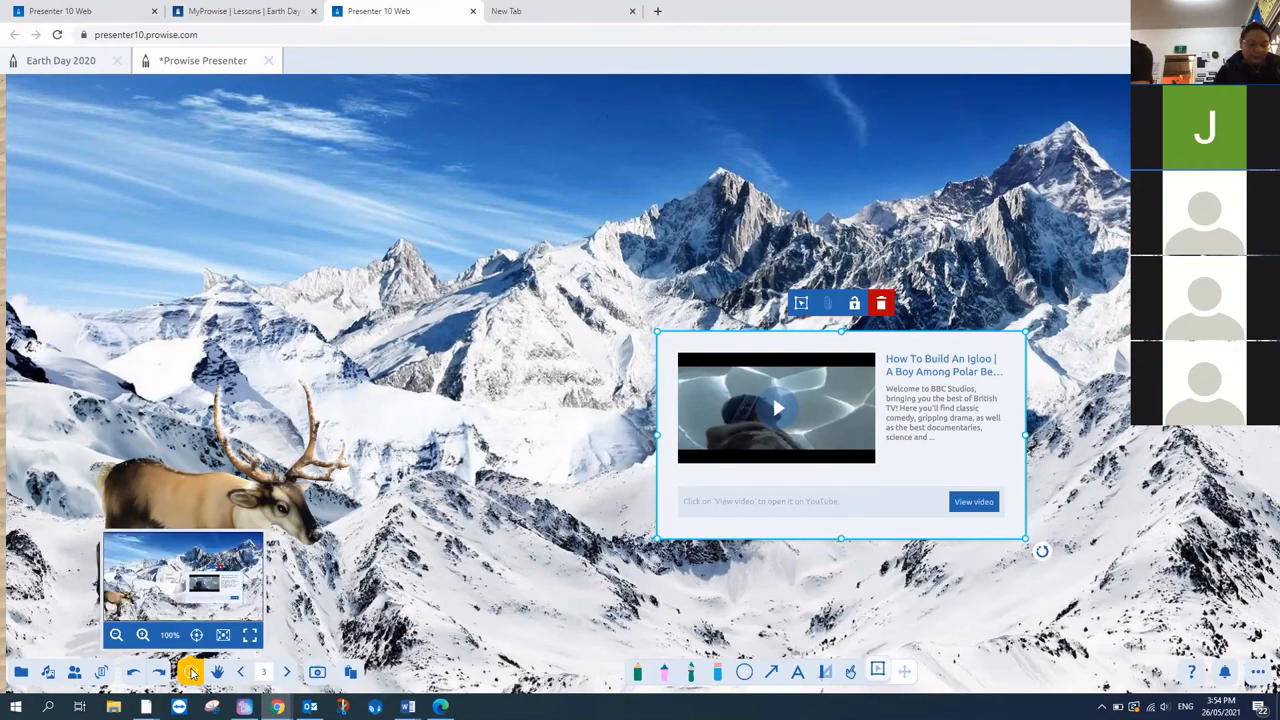
{"action": "left_click", "coordinate": [116, 635]}
{"action": "left_click", "coordinate": [116, 636]}
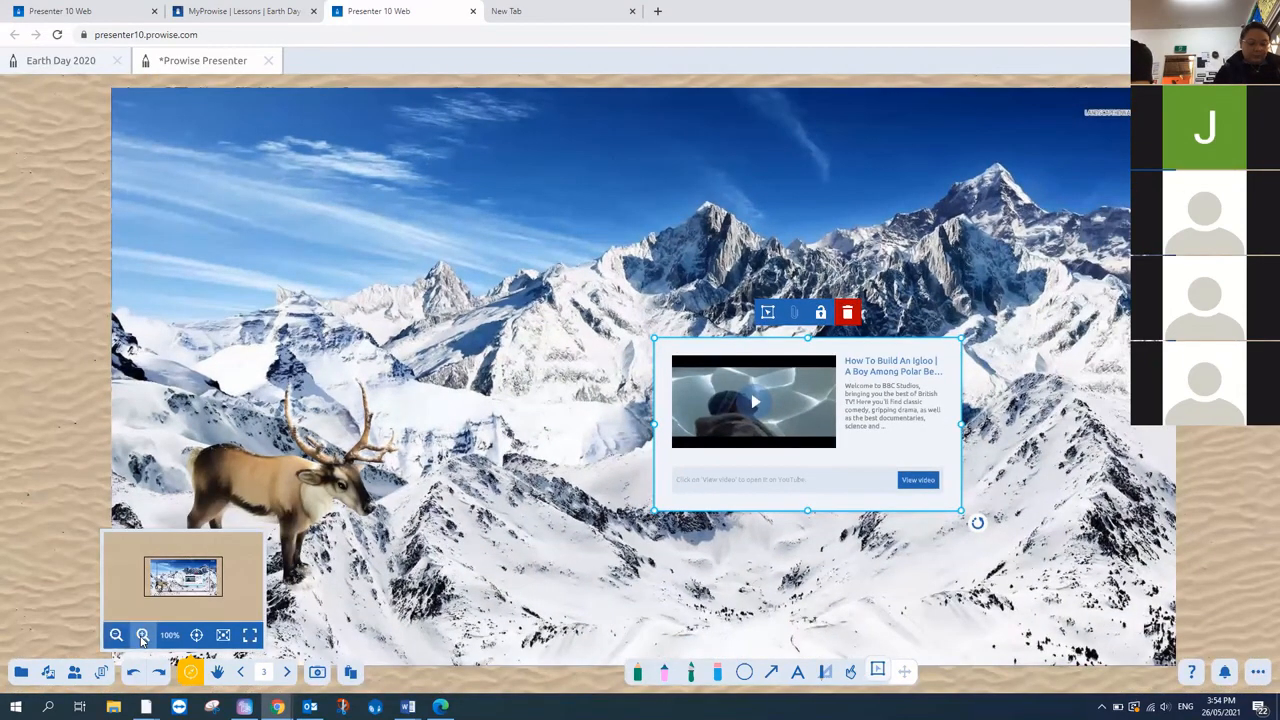
{"action": "left_click", "coordinate": [142, 636]}
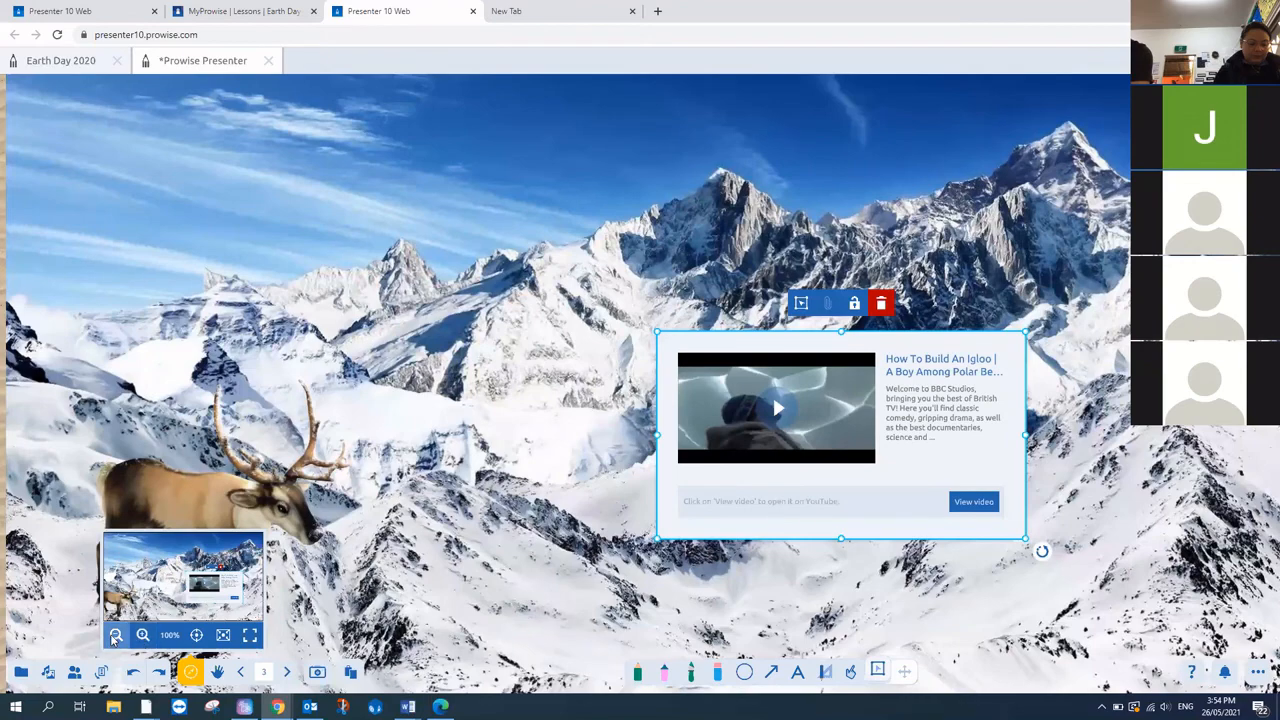
{"action": "left_click", "coordinate": [117, 637]}
{"action": "left_click", "coordinate": [142, 636]}
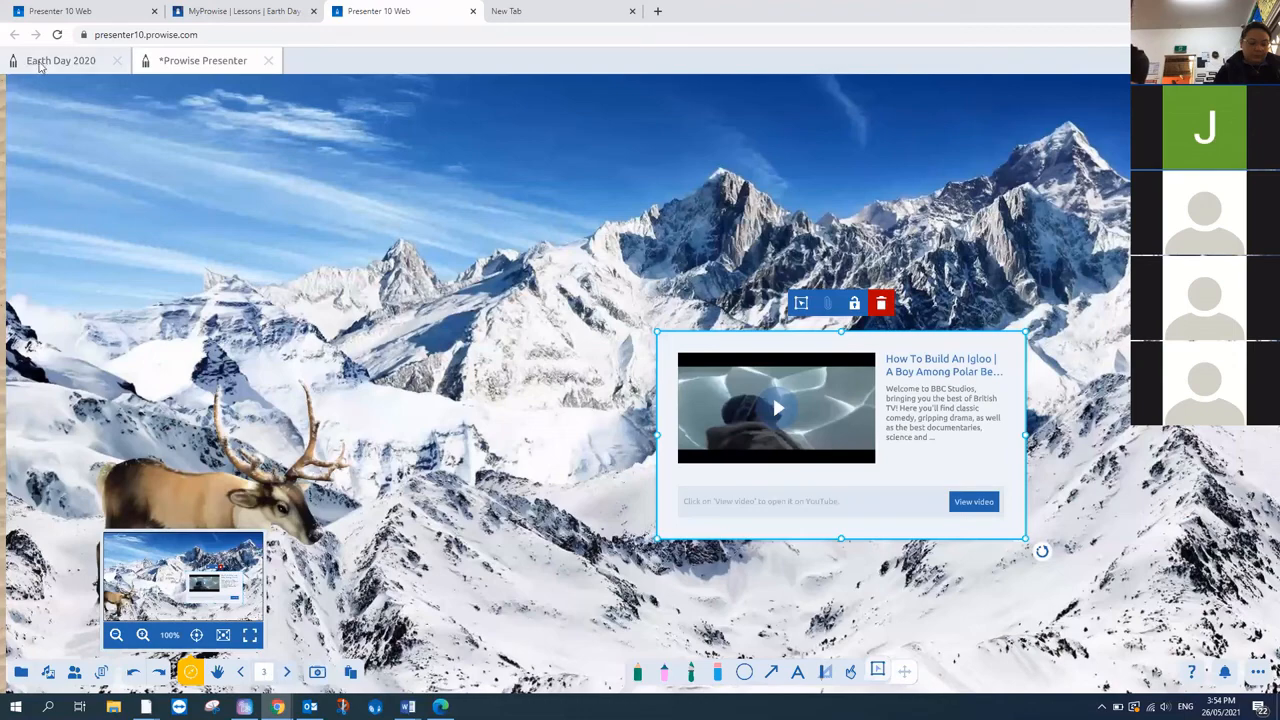
Step: Switch to the Introduction to Presenter presentation and pan page 12 up and down to explore the empty canvas around its content
{"action": "left_click", "coordinate": [110, 11]}
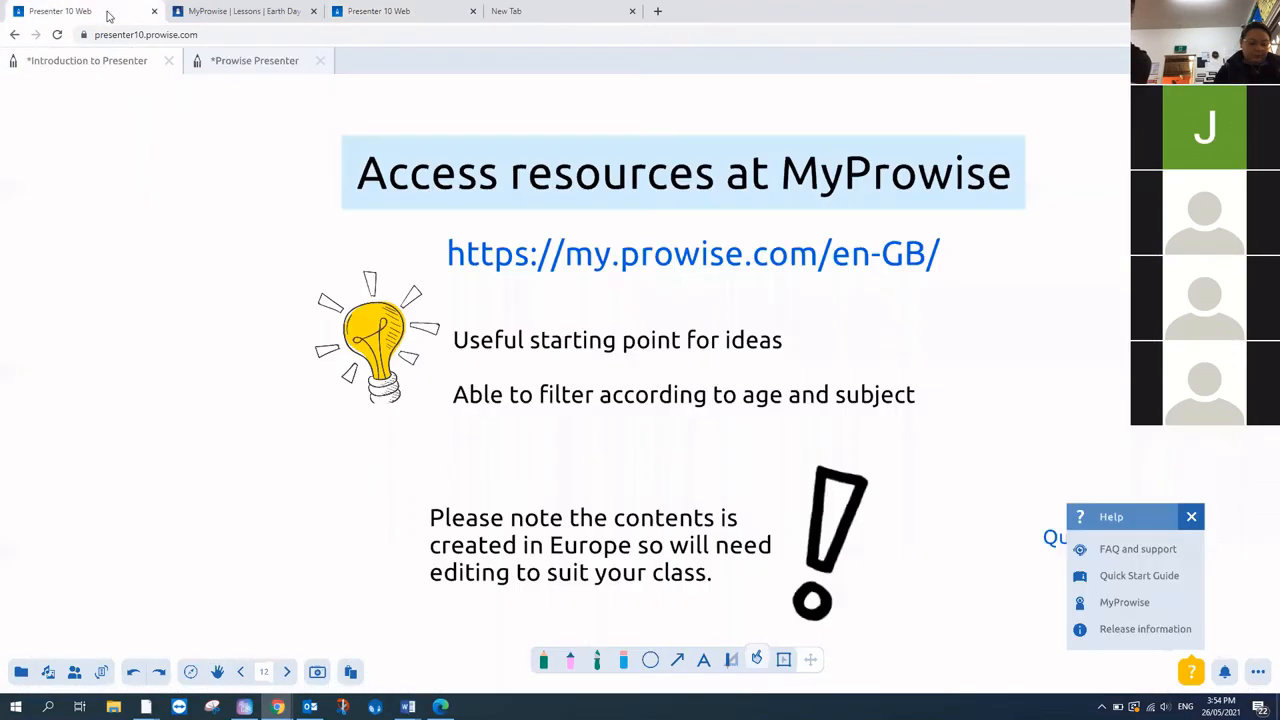
{"action": "left_click", "coordinate": [218, 670]}
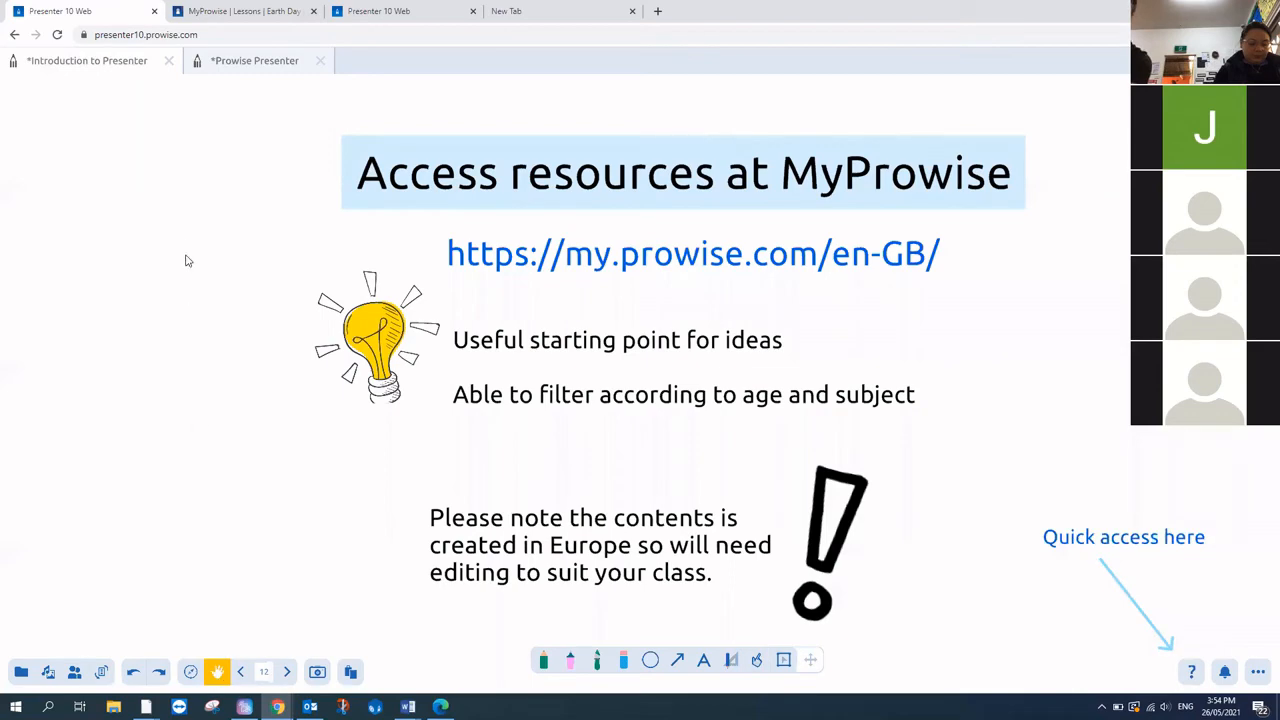
{"action": "left_click_drag", "start_coordinate": [186, 260], "coordinate": [177, 535]}
{"action": "left_click_drag", "start_coordinate": [194, 403], "coordinate": [191, 542]}
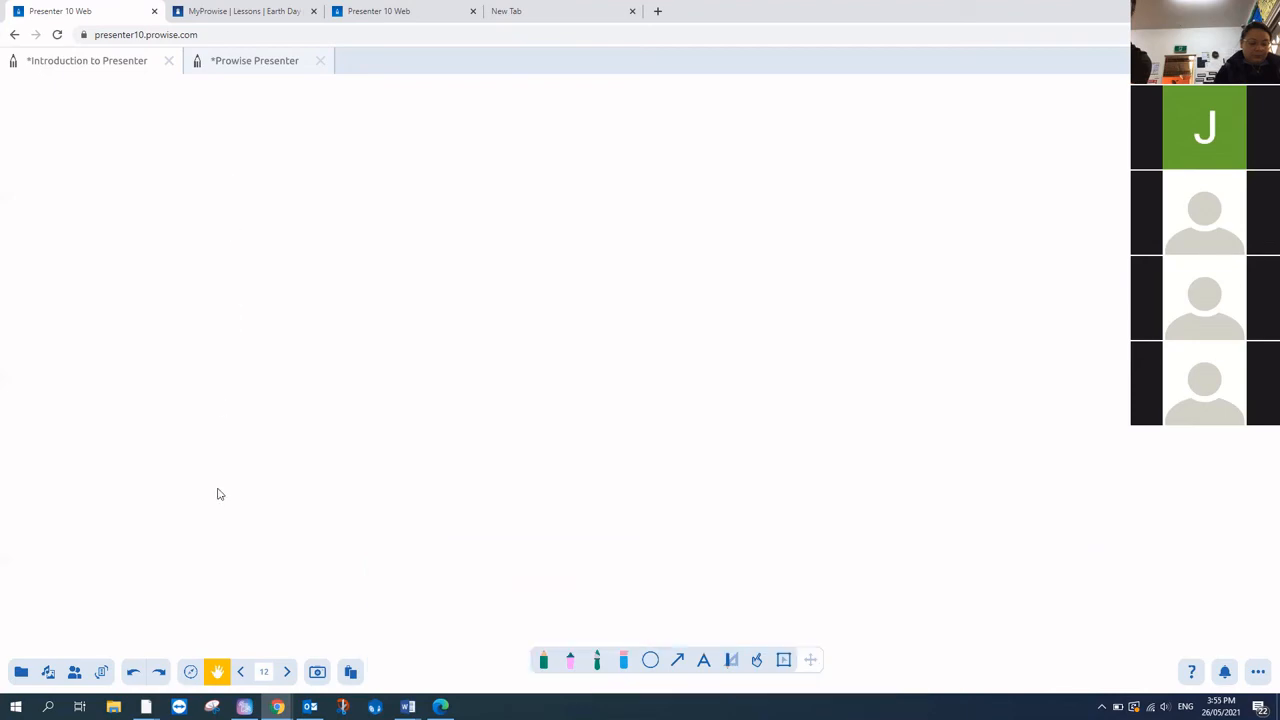
{"action": "left_click_drag", "start_coordinate": [216, 430], "coordinate": [226, 52]}
{"action": "mouse_move", "coordinate": [192, 537]}
{"action": "left_mouse_down"}
{"action": "mouse_move", "coordinate": [178, 195]}
{"action": "mouse_move", "coordinate": [169, 371]}
{"action": "mouse_move", "coordinate": [189, 551]}
{"action": "left_mouse_up"}
{"action": "left_click_drag", "start_coordinate": [204, 207], "coordinate": [149, 451]}
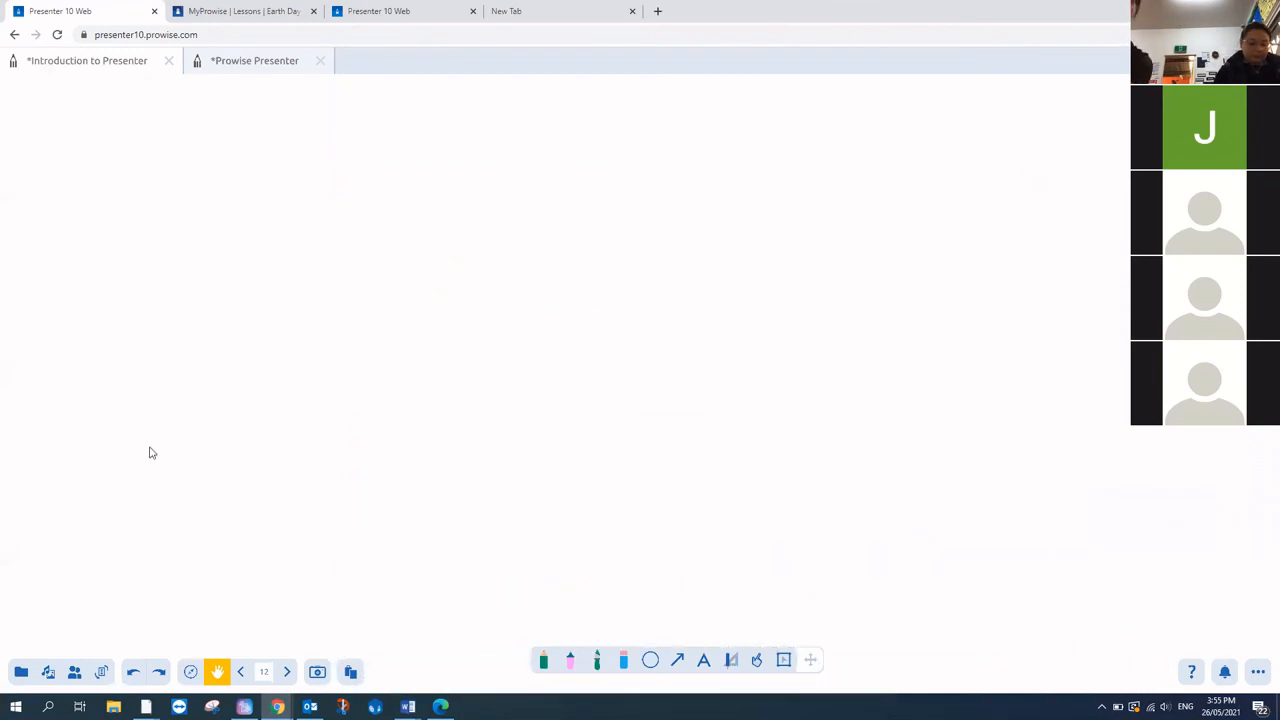